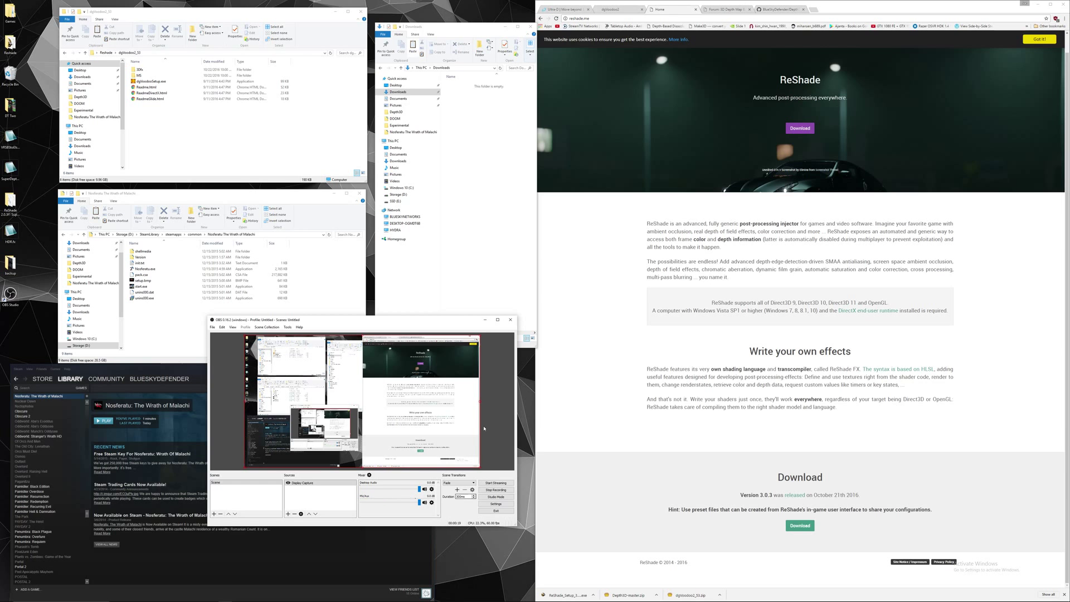
- Download ReShade 3.0.3 from its home page and dgVoodoo v2.53 from the dgVoodoo 2 page
{"action": "left_click", "coordinate": [485, 320]}
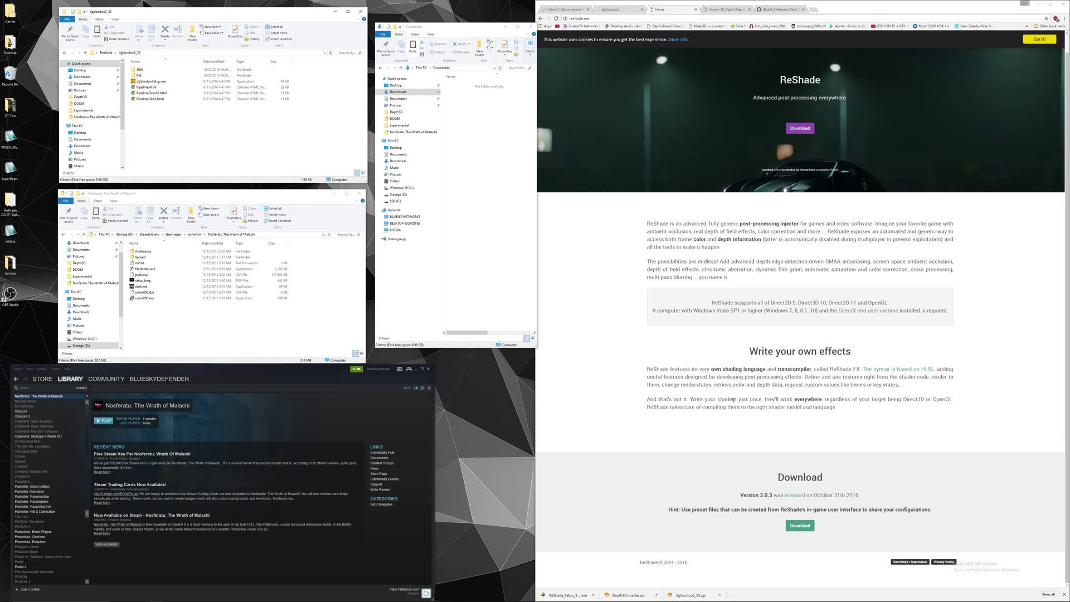
{"action": "left_click", "coordinate": [806, 526]}
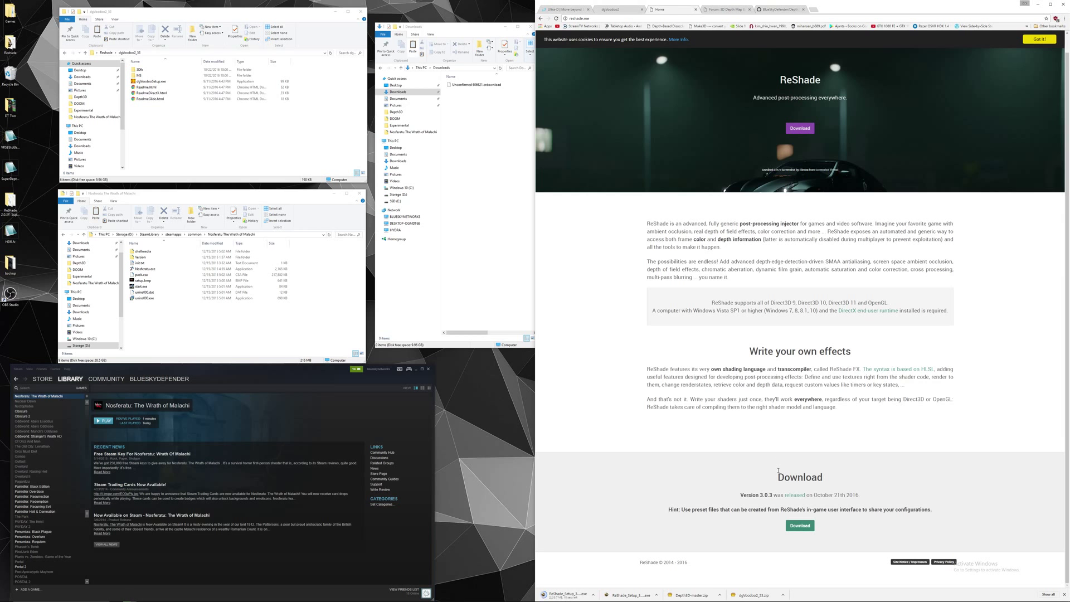
{"action": "left_click", "coordinate": [604, 8]}
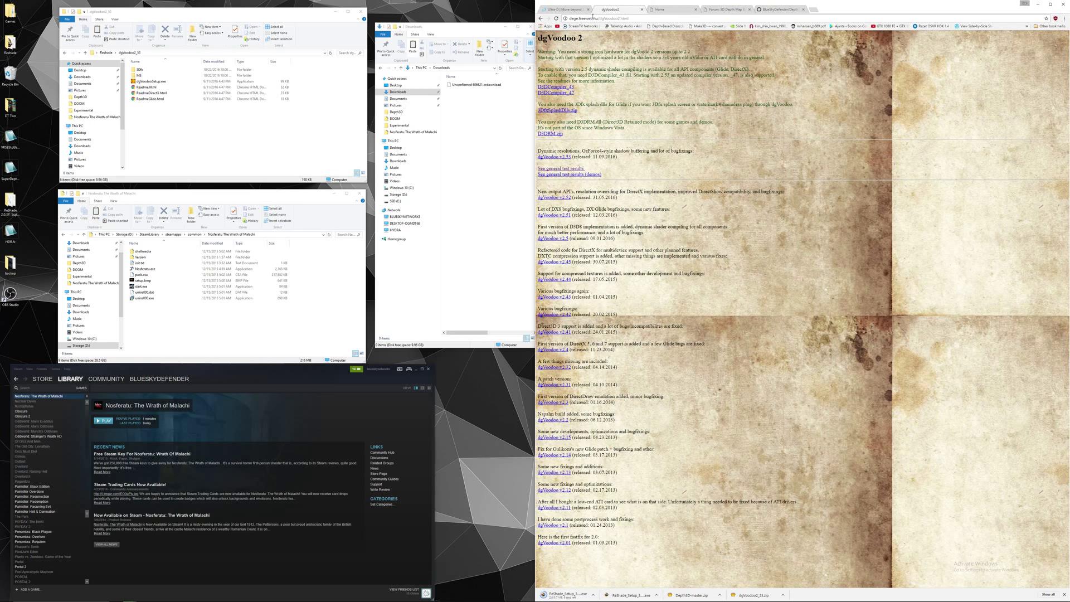
{"action": "left_click_drag", "start_coordinate": [599, 19], "coordinate": [905, 16]}
{"action": "key", "text": "BackSpace"}
{"action": "key", "text": "Return"}
{"action": "left_click", "coordinate": [562, 157]}
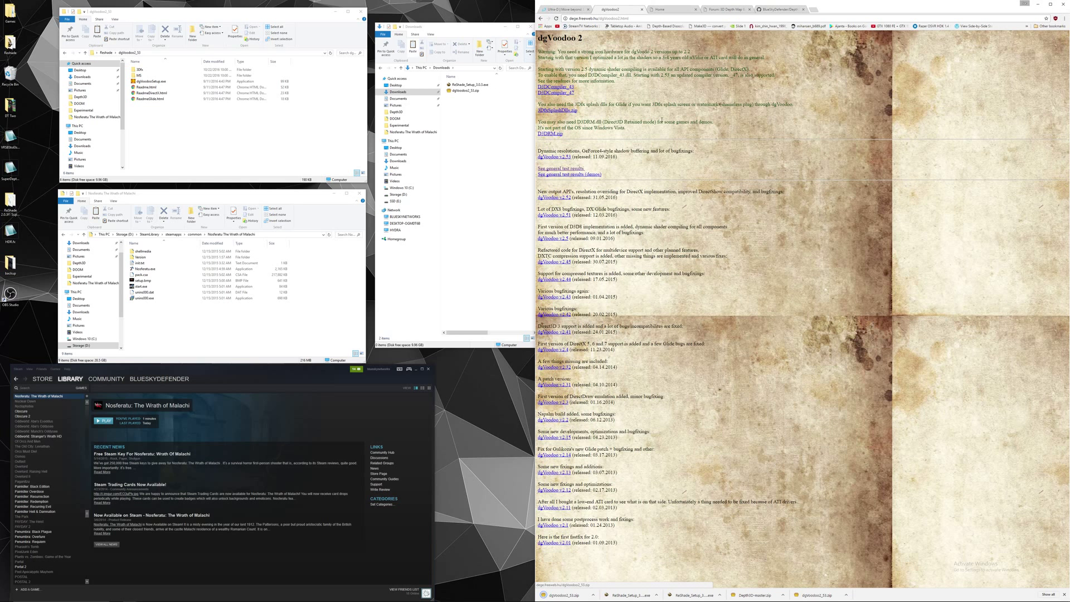
- Follow the 3D Depth Map Based Stereoscopic Shader forum topic to the Depth3D repository on GitHub and download it as a ZIP
{"action": "left_click", "coordinate": [729, 10]}
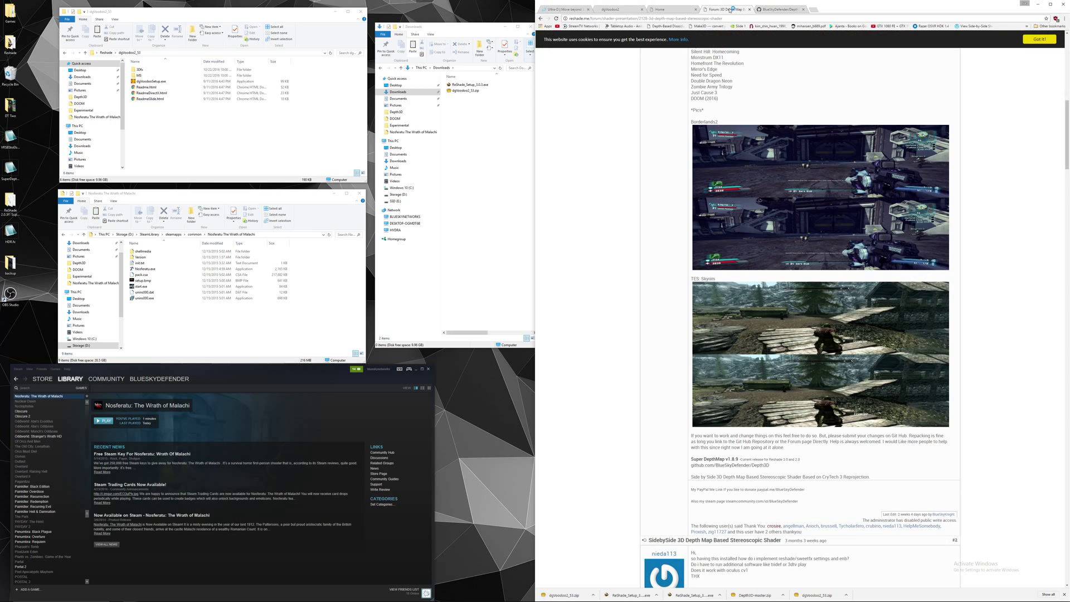
{"action": "scroll", "coordinate": [669, 344], "scroll_direction": "up", "scroll_amount": 15}
{"action": "scroll", "coordinate": [668, 344], "scroll_direction": "up", "scroll_amount": 1}
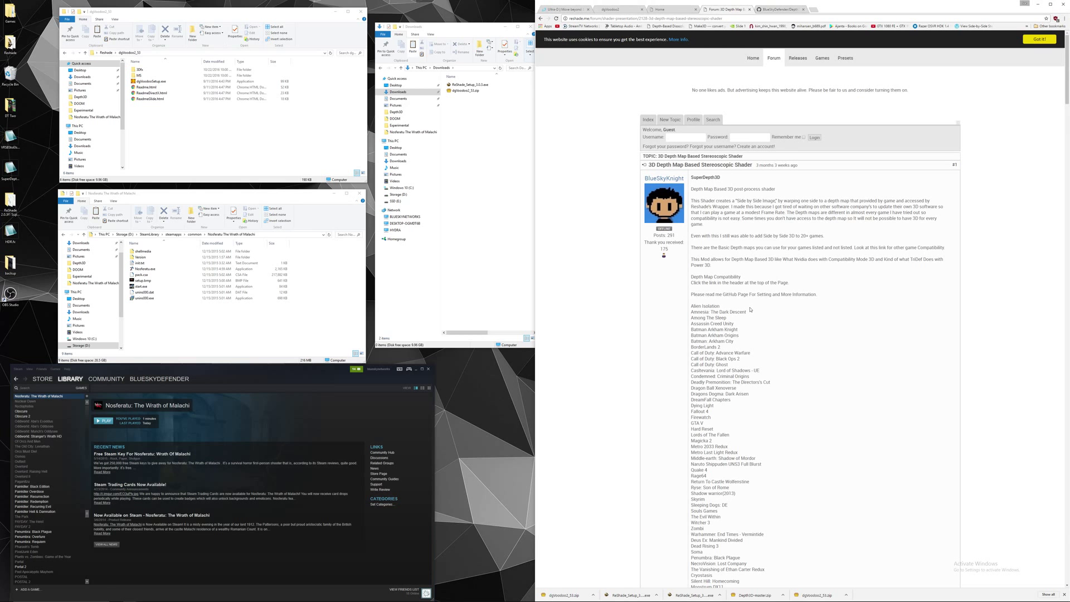
{"action": "scroll", "coordinate": [750, 309], "scroll_direction": "down", "scroll_amount": 10}
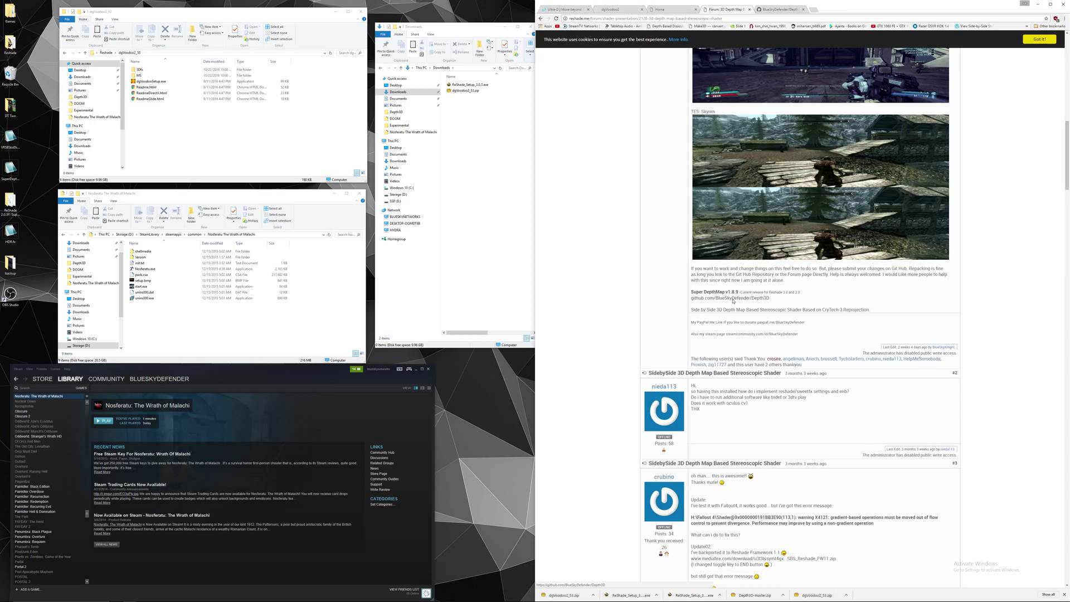
{"action": "left_click", "coordinate": [732, 298]}
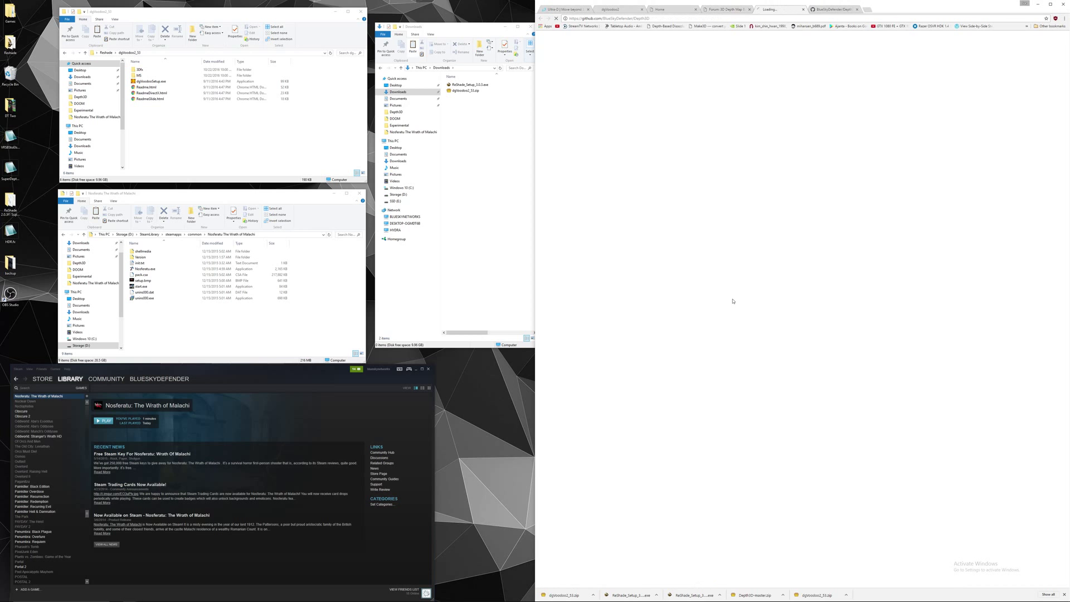
{"action": "left_click", "coordinate": [804, 10]}
{"action": "left_click", "coordinate": [783, 10]}
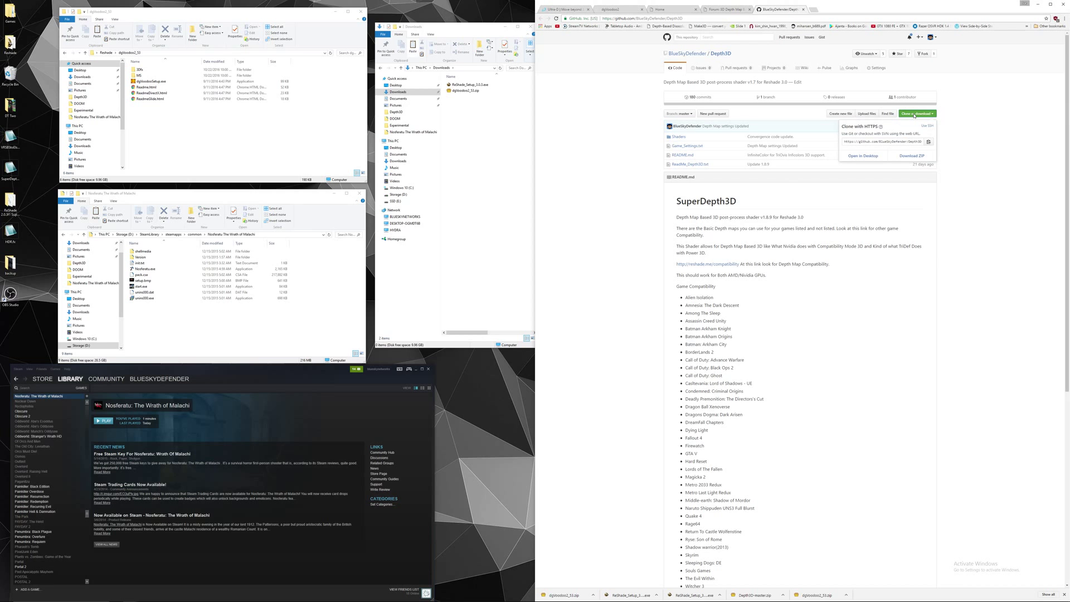
{"action": "left_click", "coordinate": [911, 157]}
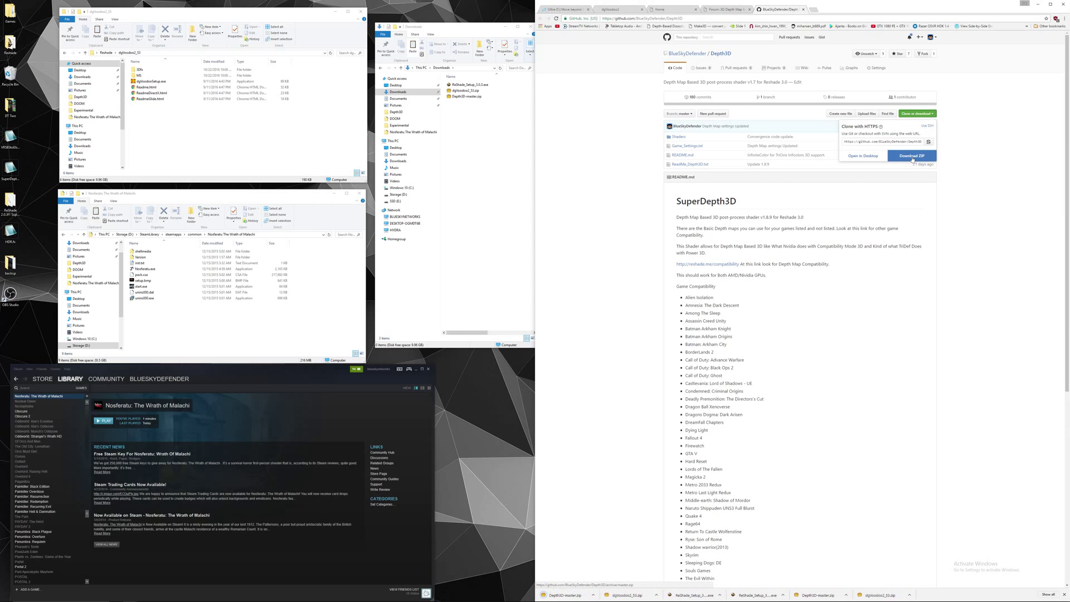
{"action": "left_click", "coordinate": [812, 203]}
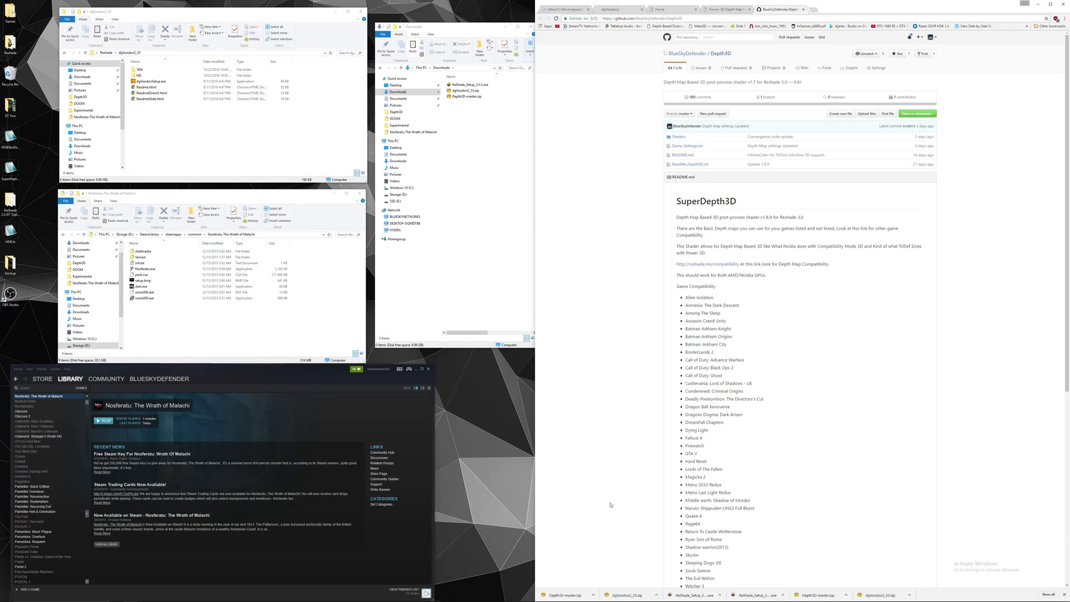
- Inspect the Depth3D-master folder inside the downloaded Depth3D-master.zip, then close the archive
{"action": "left_click", "coordinate": [564, 595]}
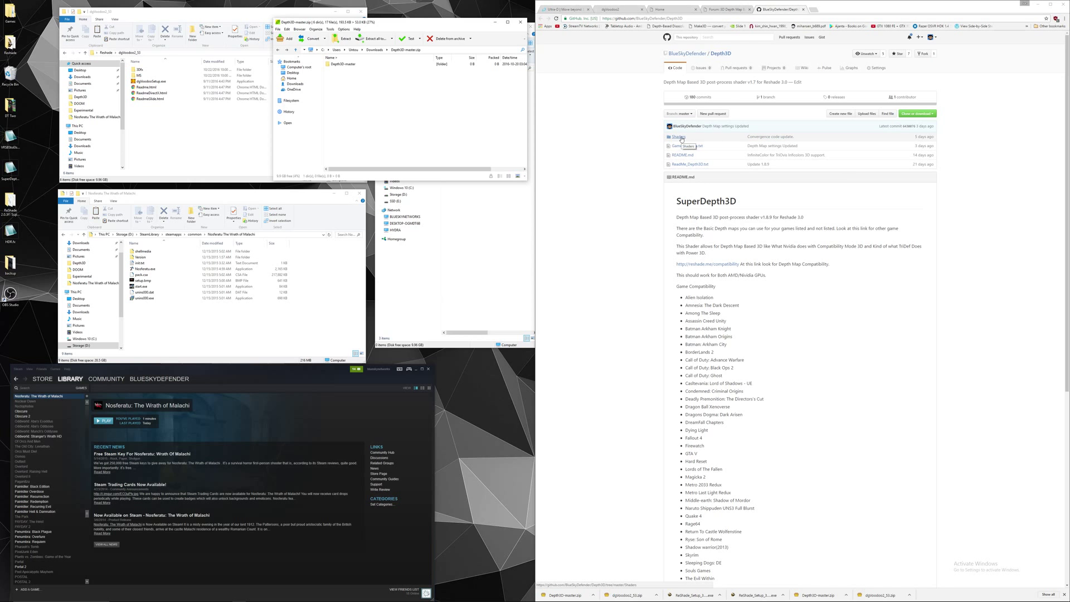
{"action": "left_click", "coordinate": [344, 64]}
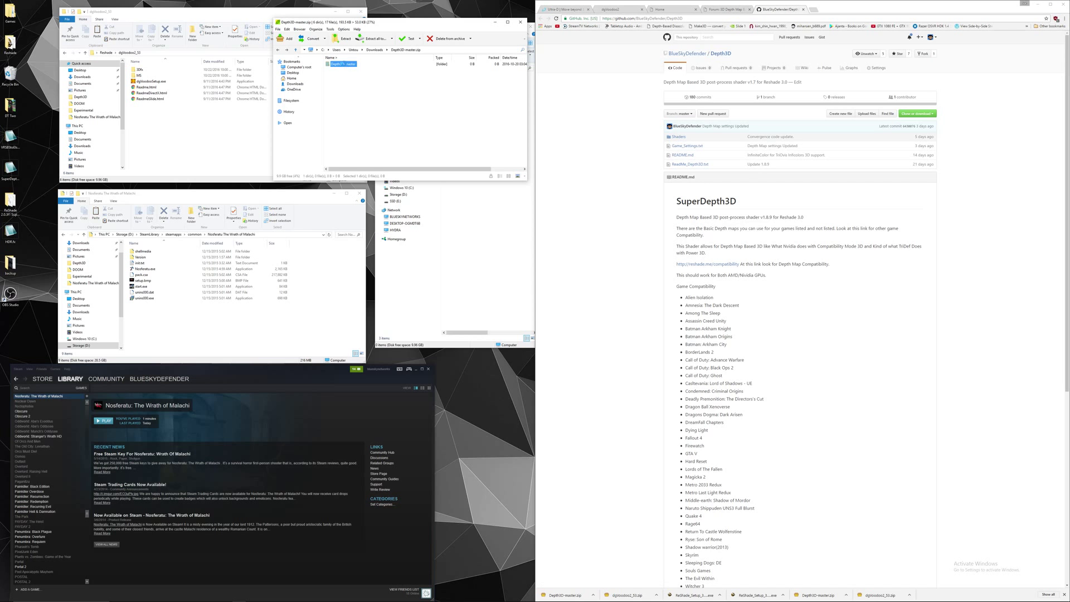
{"action": "double_click", "coordinate": [343, 64]}
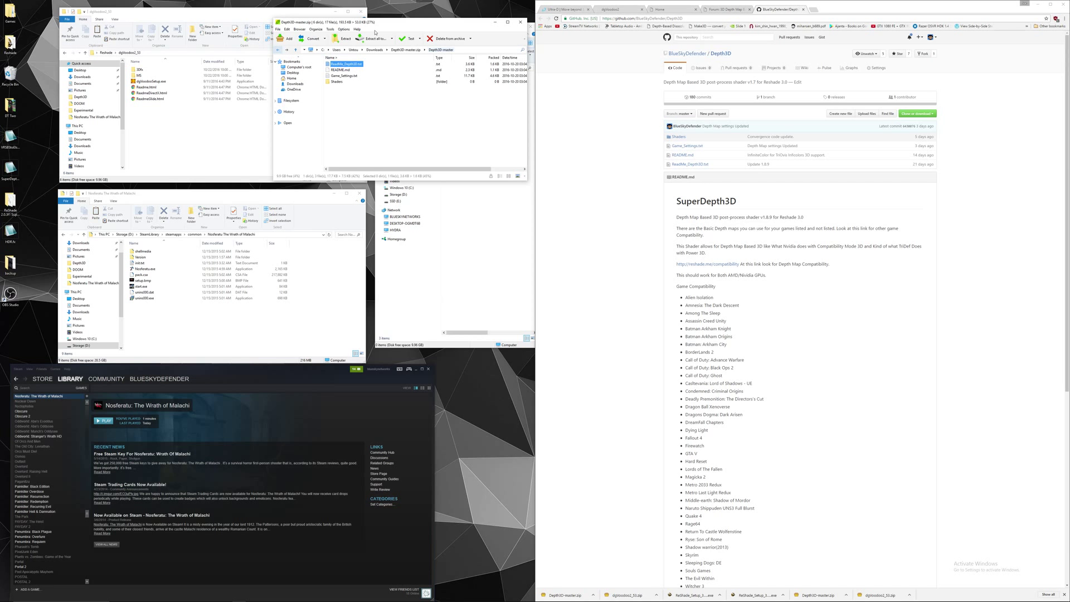
{"action": "left_click", "coordinate": [278, 49]}
{"action": "left_click", "coordinate": [519, 23]}
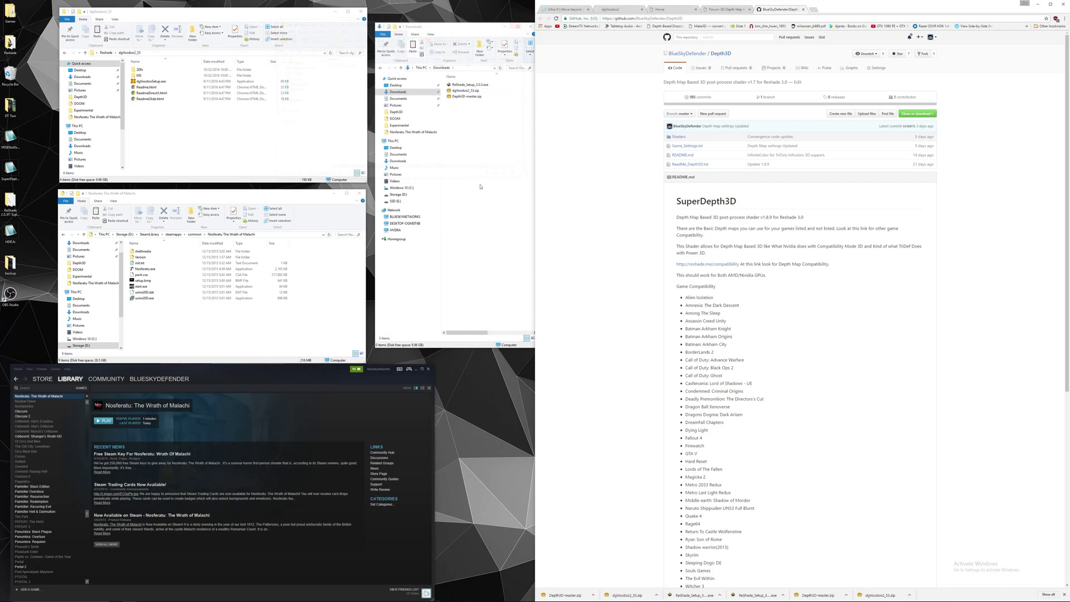
- Extract the dgVoodoo and Depth3D-master archives in Downloads, each into its own new folder
{"action": "right_click", "coordinate": [468, 92]}
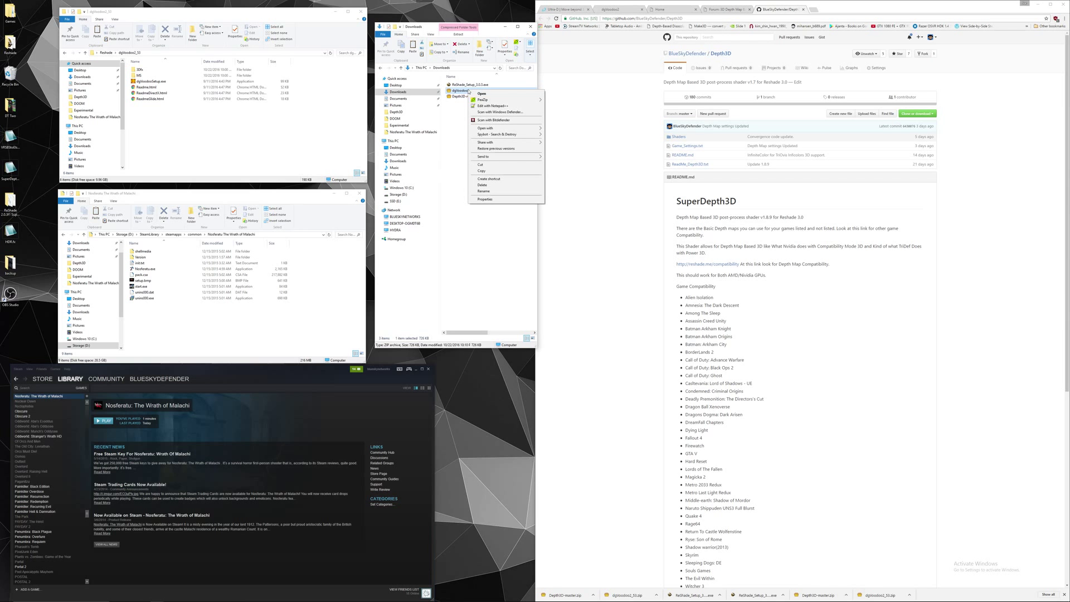
{"action": "mouse_move", "coordinate": [504, 100]}
{"action": "left_click", "coordinate": [567, 105]}
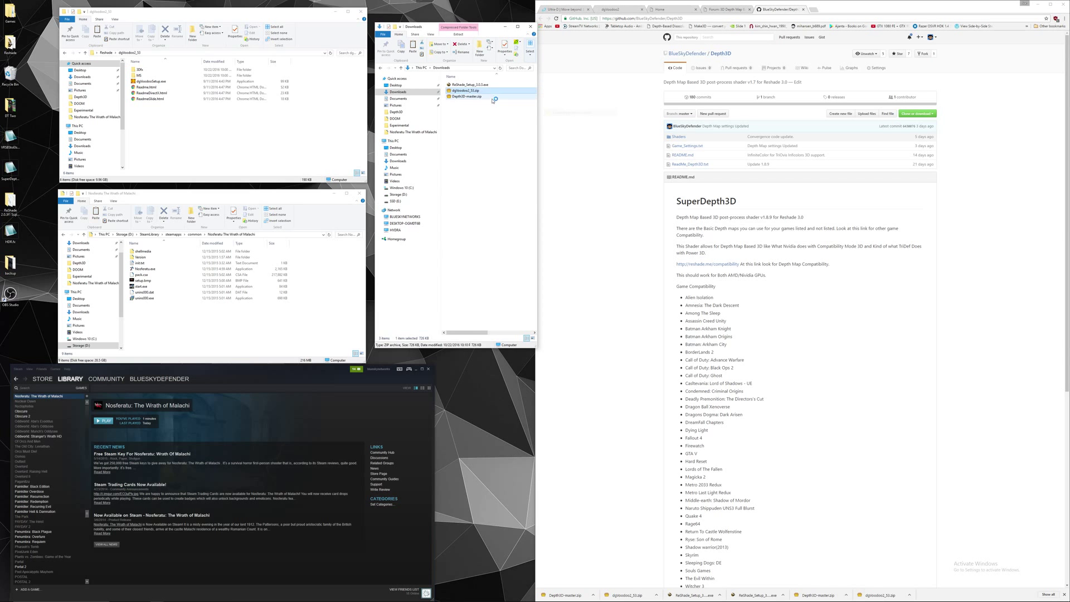
{"action": "right_click", "coordinate": [470, 97]}
{"action": "mouse_move", "coordinate": [536, 108]}
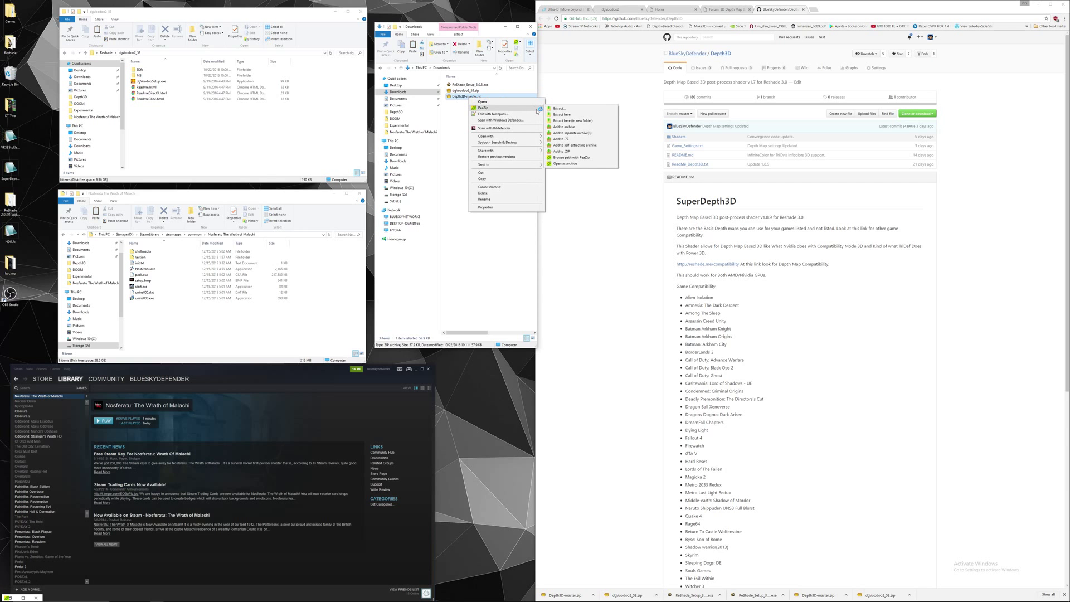
{"action": "left_click", "coordinate": [586, 123]}
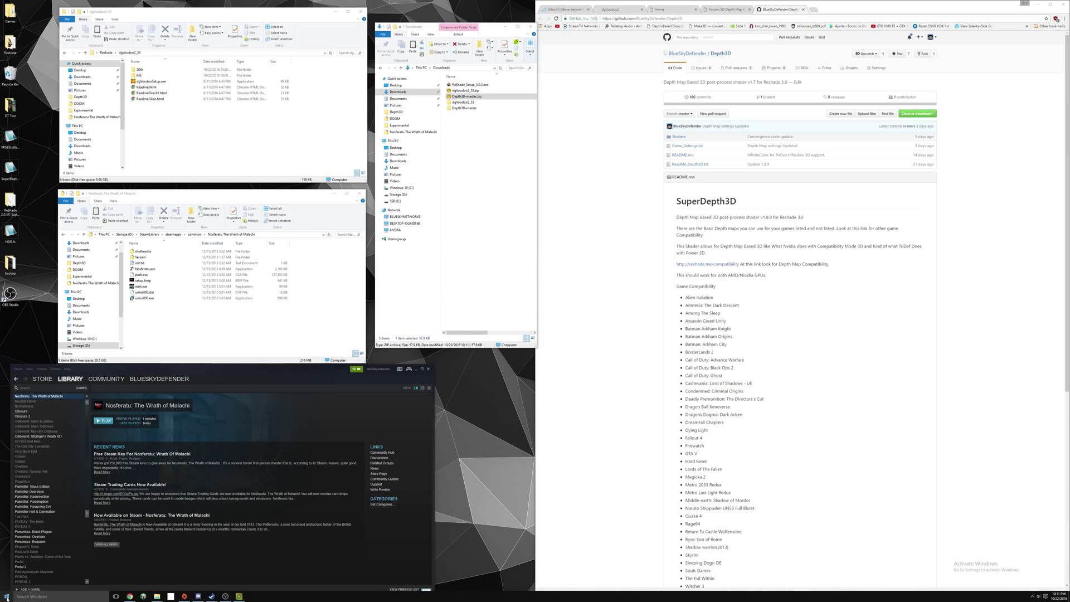
- Search the installed programs for "git", switch to GitHub Desktop and move its window toward the middle of the screen
{"action": "left_click", "coordinate": [9, 597]}
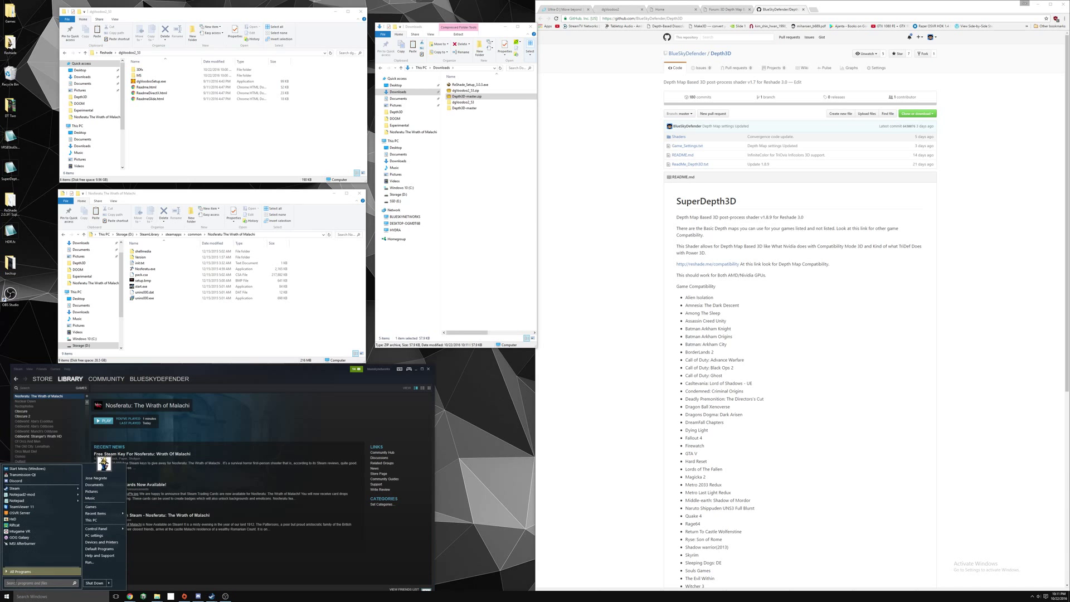
{"action": "left_click", "coordinate": [22, 572]}
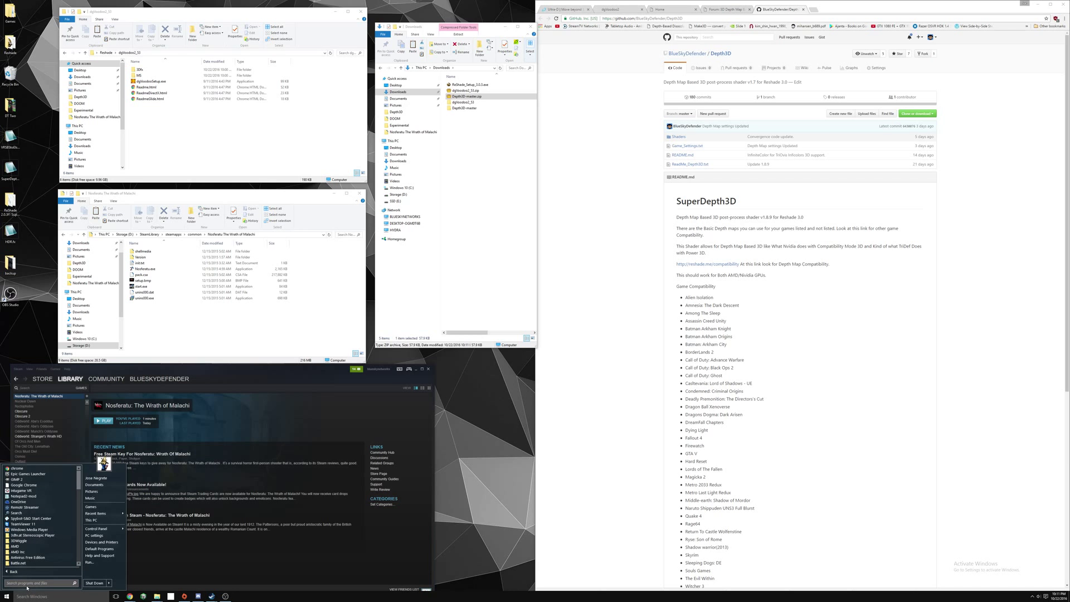
{"action": "type", "text": "git"}
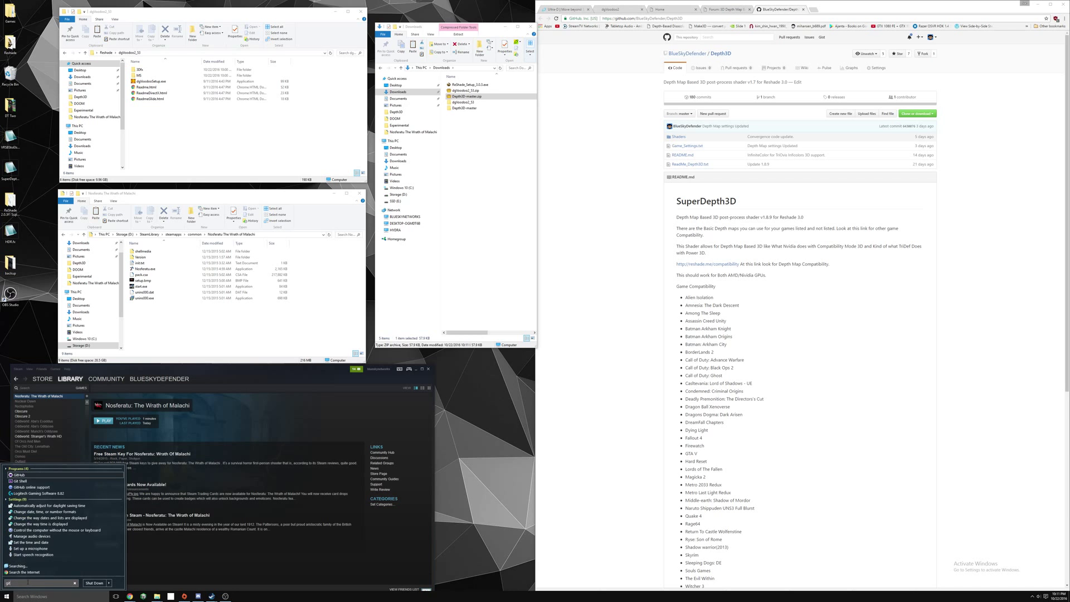
{"action": "left_click", "coordinate": [20, 481]}
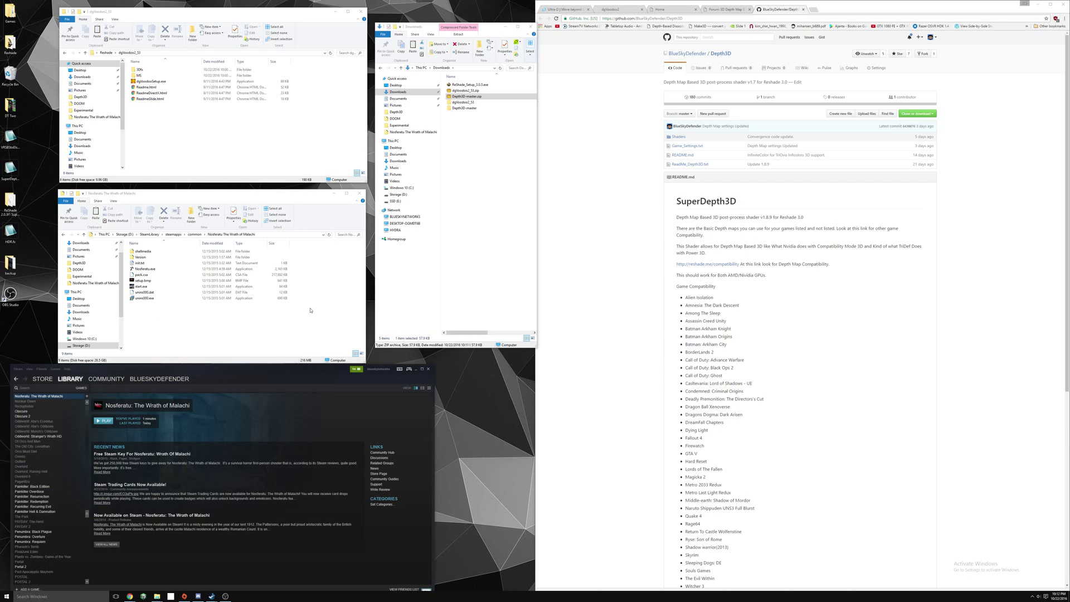
{"action": "mouse_move", "coordinate": [212, 596]}
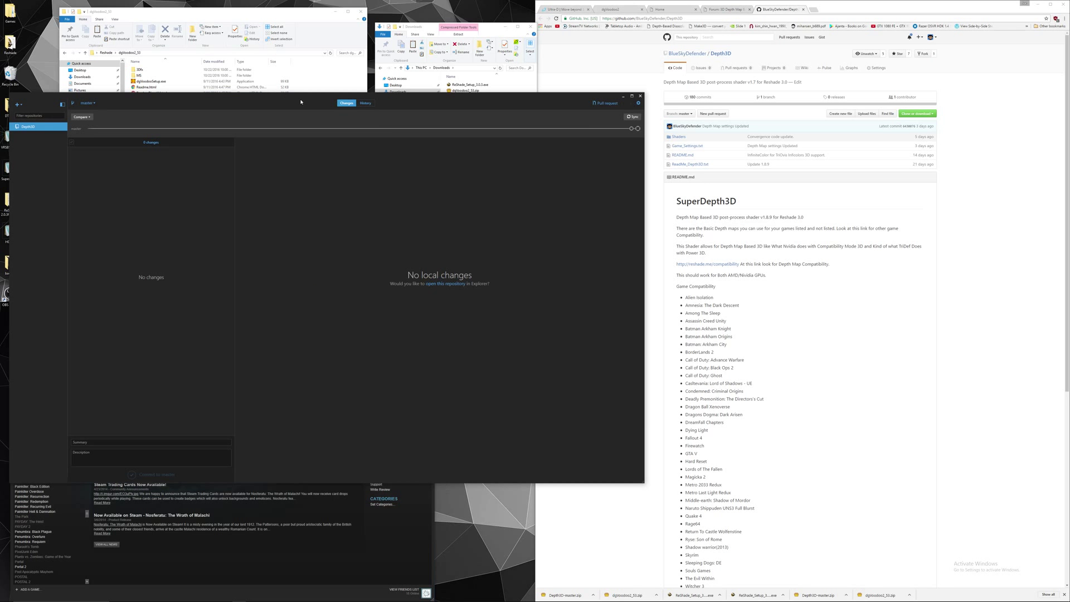
{"action": "left_click_drag", "start_coordinate": [305, 102], "coordinate": [495, 152]}
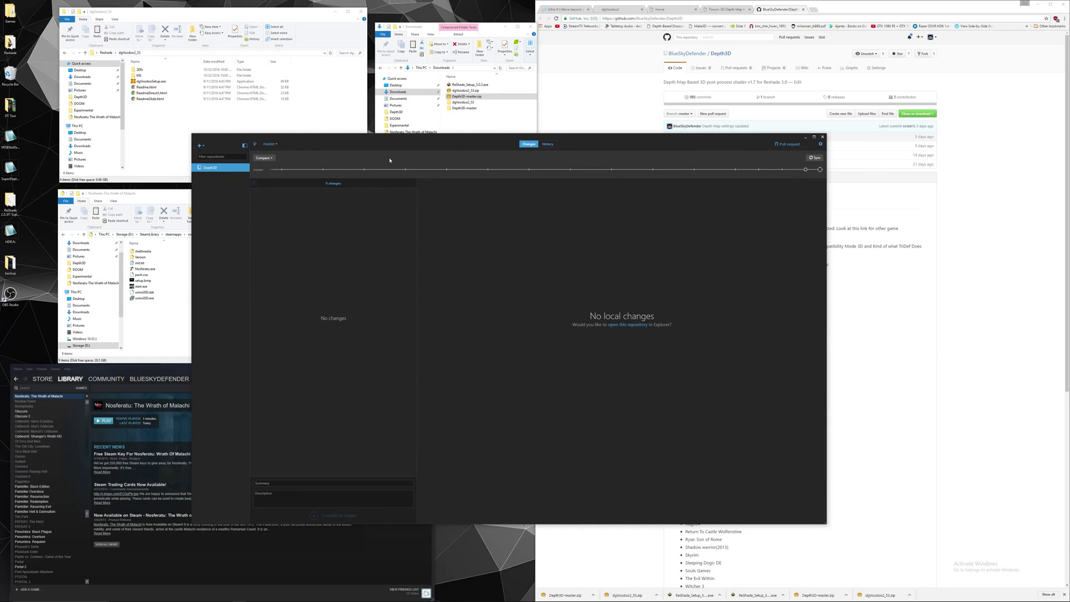
- Check the history and the local changes of the Depth3D repository
{"action": "left_click", "coordinate": [548, 144]}
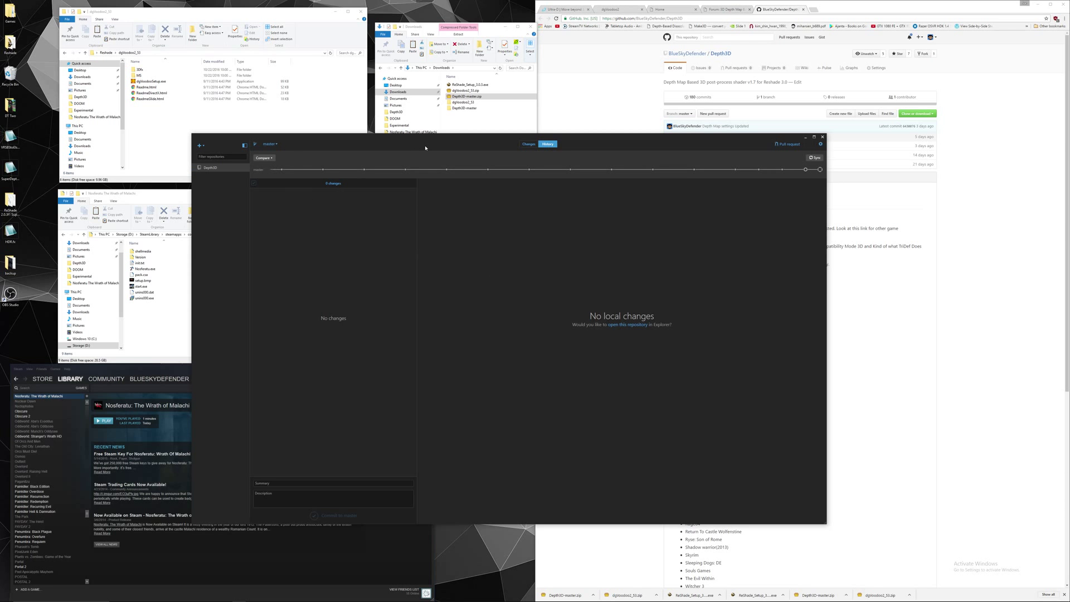
{"action": "left_click_drag", "start_coordinate": [426, 139], "coordinate": [425, 168]}
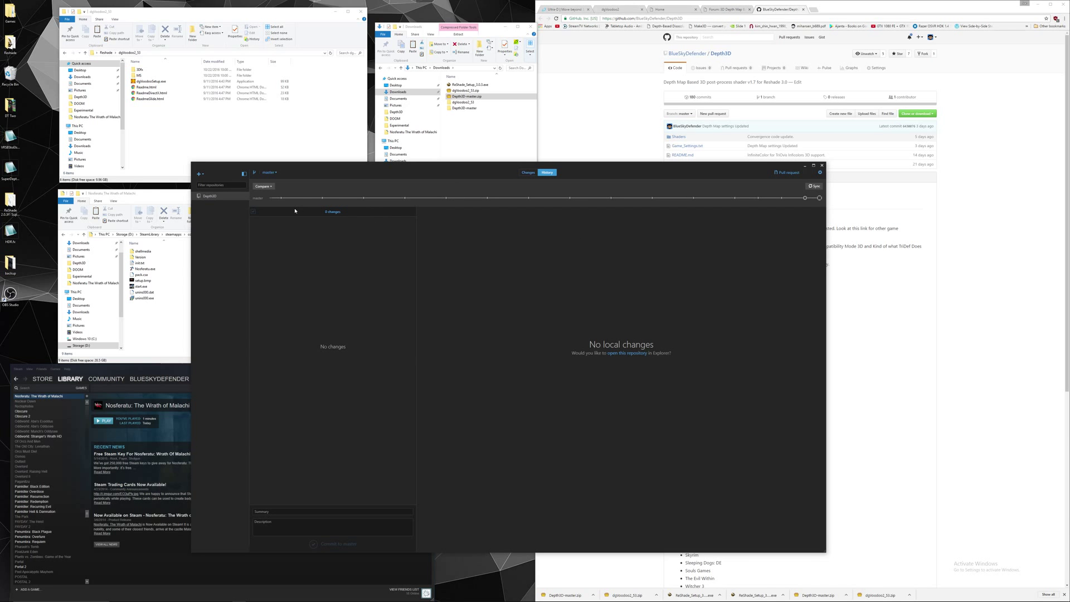
{"action": "left_click", "coordinate": [525, 174]}
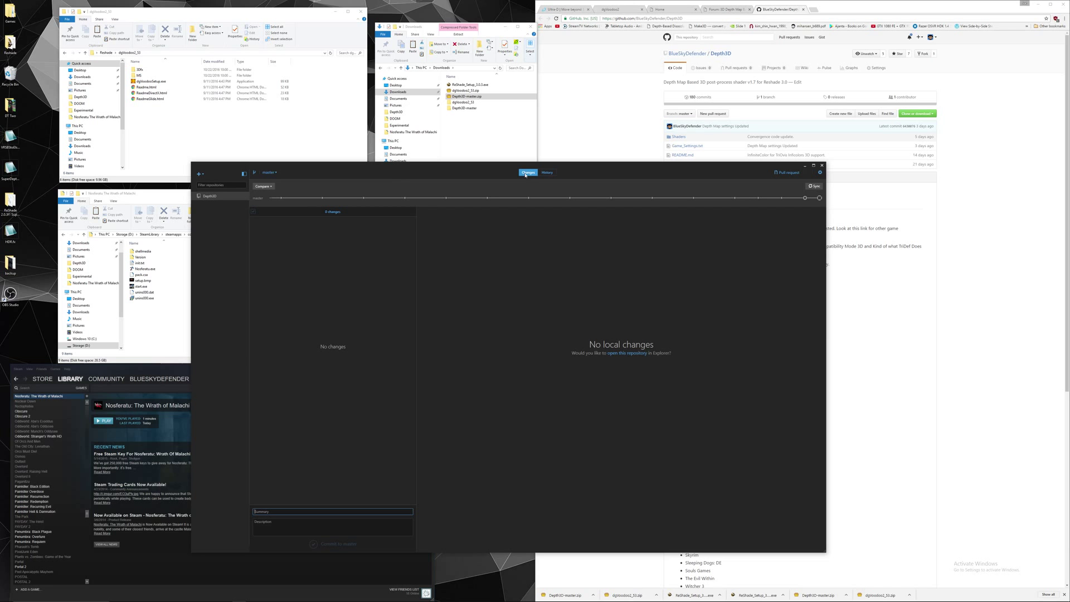
{"action": "left_click", "coordinate": [216, 197]}
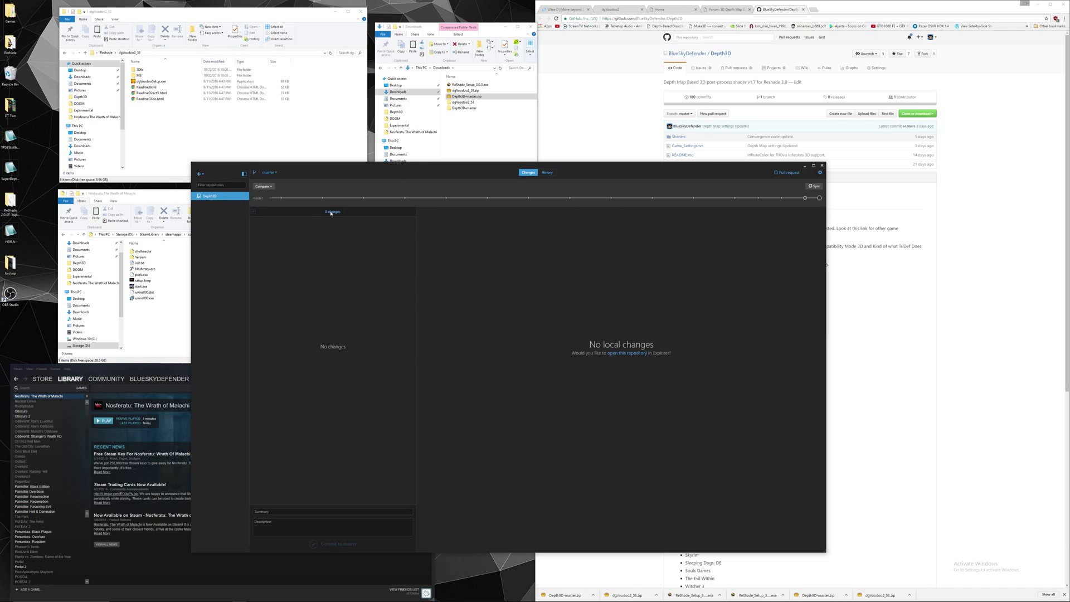
{"action": "left_click", "coordinate": [554, 173]}
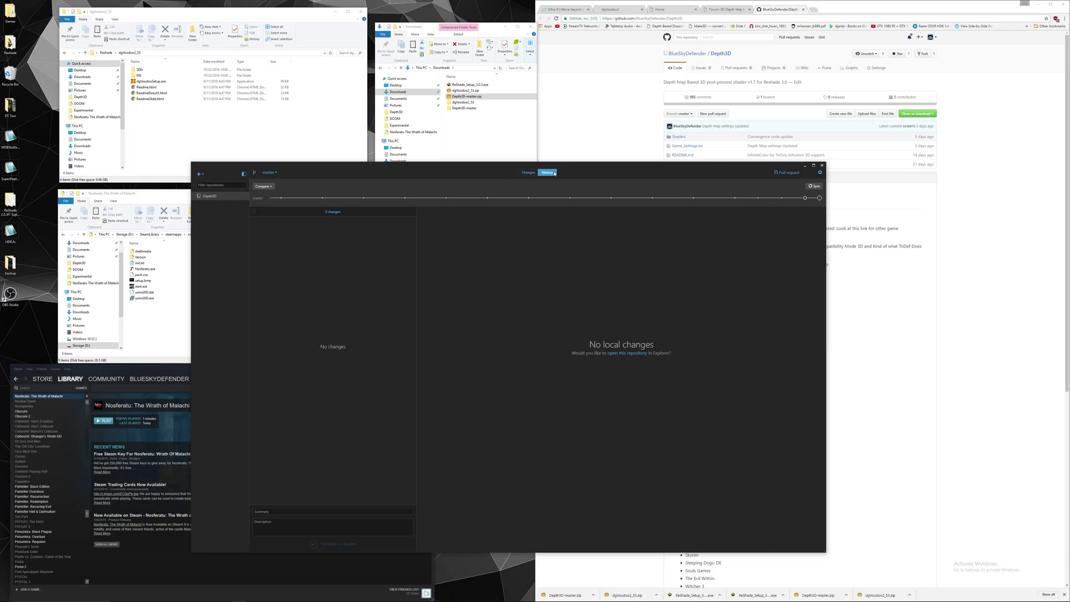
- Open the Depth3D repository in File Explorer and browse to Shaders, Alternative Shaders, Experimental
{"action": "left_click", "coordinate": [637, 355]}
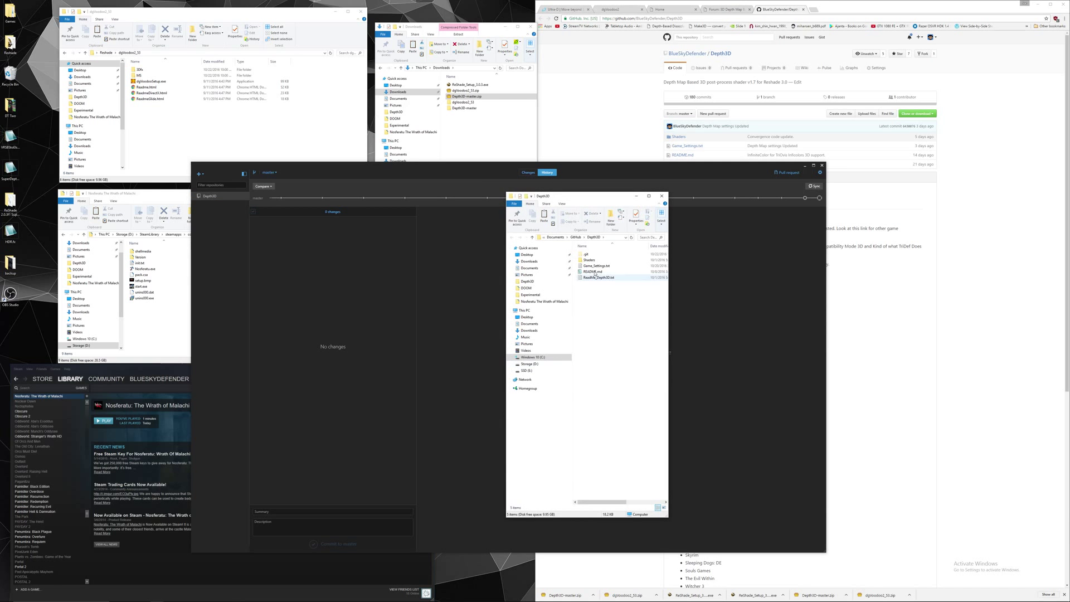
{"action": "double_click", "coordinate": [592, 260]}
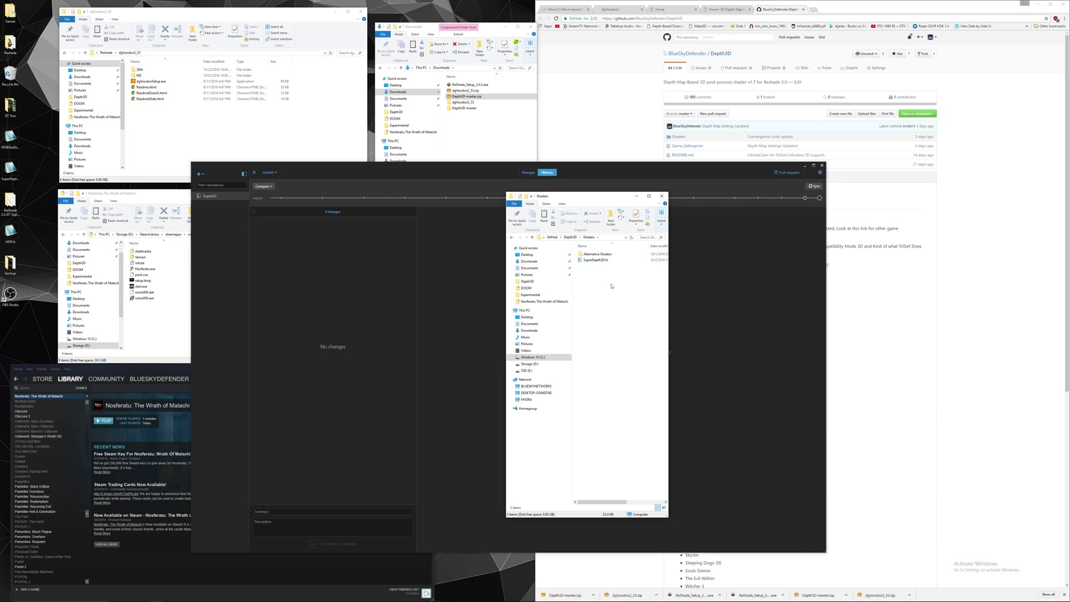
{"action": "double_click", "coordinate": [595, 255]}
{"action": "double_click", "coordinate": [593, 255]}
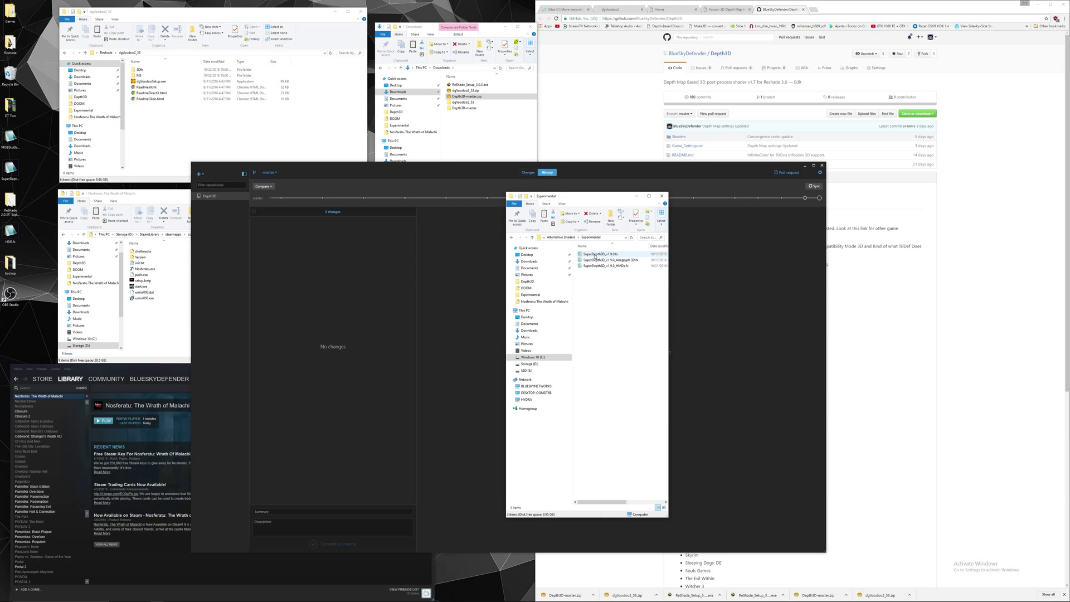
- Open the HMDs version of the SuperDepth3D shader from the Experimental folder and examine its settings and depth map code
{"action": "double_click", "coordinate": [606, 266]}
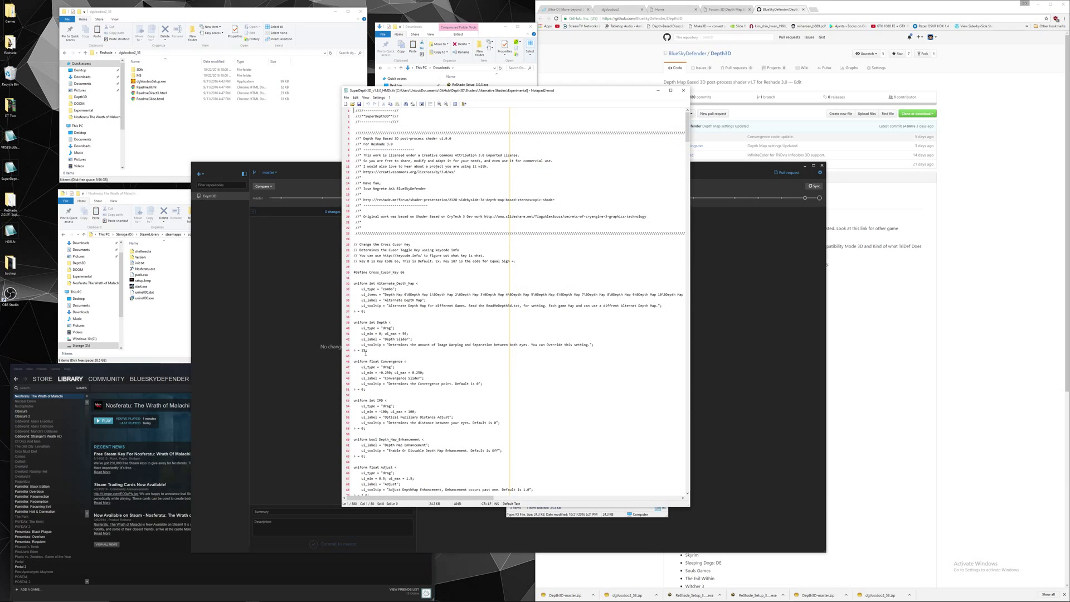
{"action": "left_click_drag", "start_coordinate": [360, 350], "coordinate": [394, 333]}
{"action": "scroll", "coordinate": [409, 338], "scroll_direction": "down", "scroll_amount": 5}
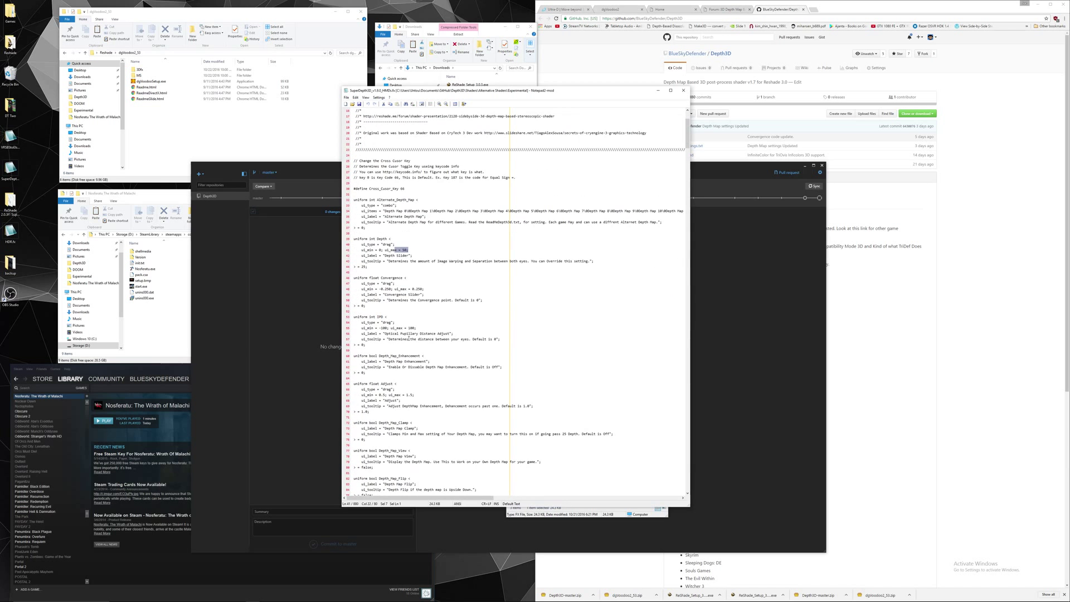
{"action": "scroll", "coordinate": [409, 339], "scroll_direction": "down", "scroll_amount": 19}
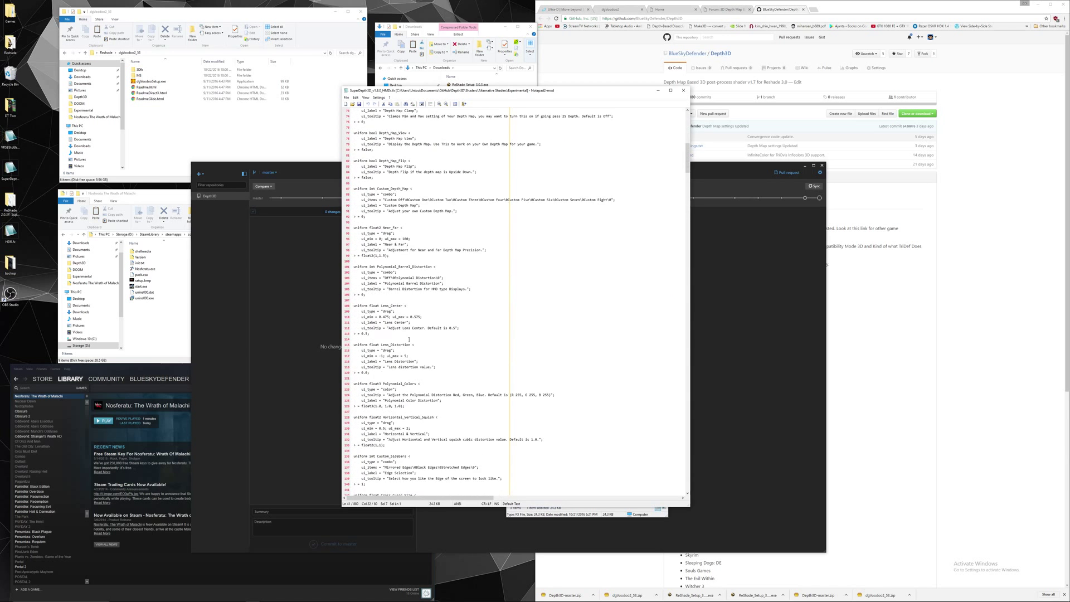
{"action": "scroll", "coordinate": [409, 339], "scroll_direction": "down", "scroll_amount": 20}
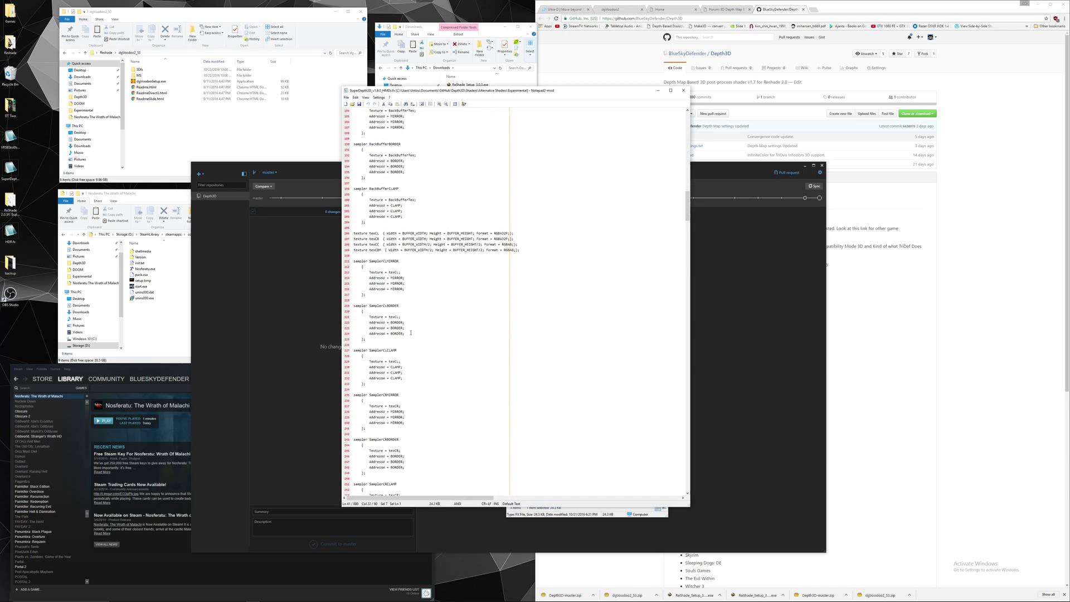
{"action": "scroll", "coordinate": [411, 333], "scroll_direction": "down", "scroll_amount": 20}
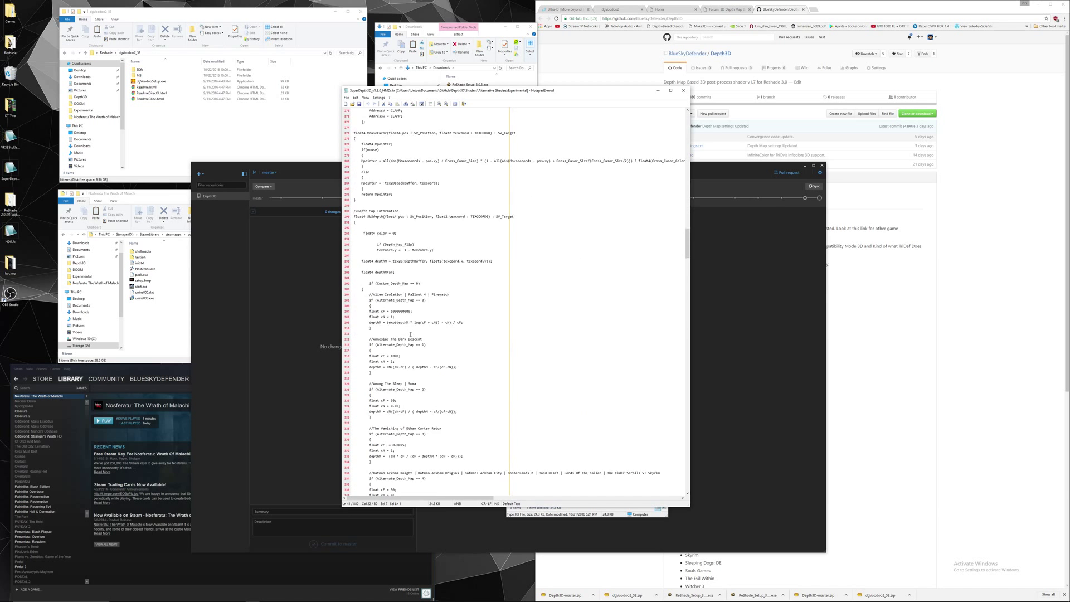
{"action": "scroll", "coordinate": [411, 334], "scroll_direction": "down", "scroll_amount": 13}
{"action": "scroll", "coordinate": [412, 333], "scroll_direction": "down", "scroll_amount": 15}
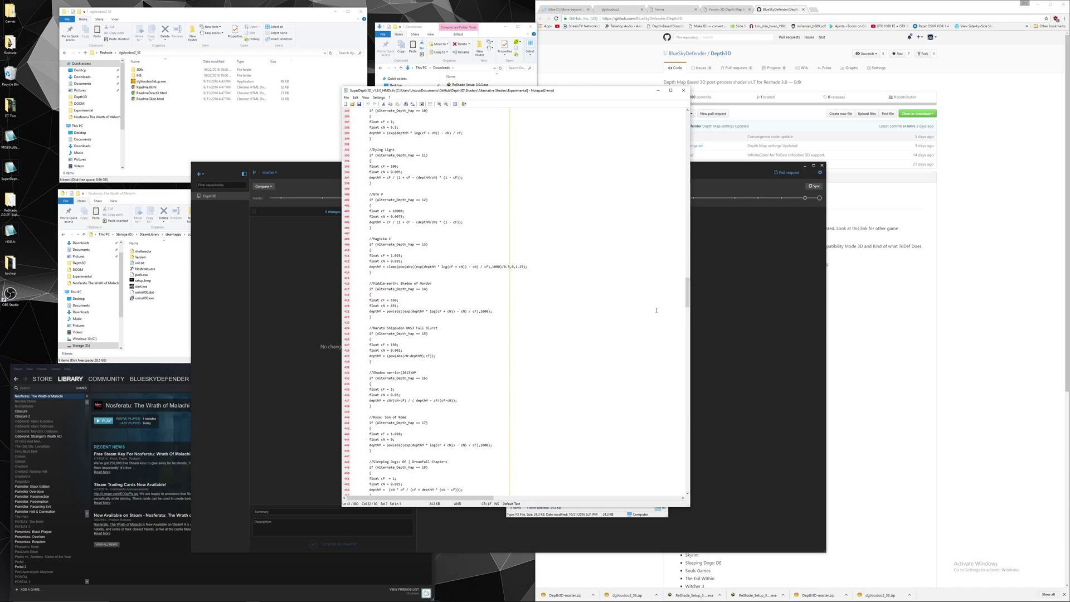
{"action": "left_click_drag", "start_coordinate": [685, 294], "coordinate": [676, 389]}
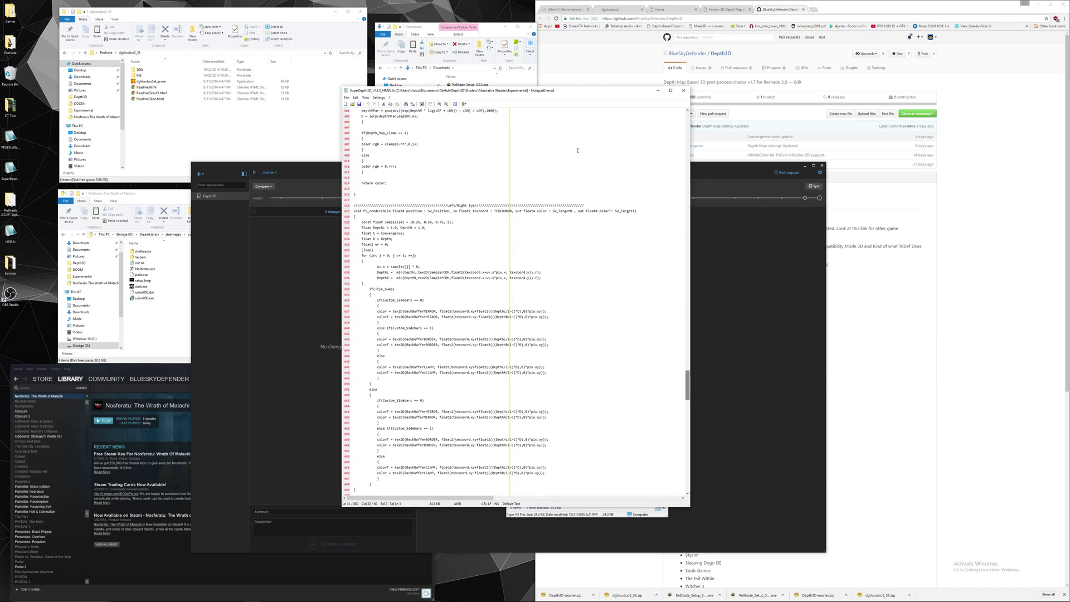
- Close the shader file, the Experimental folder window and GitHub Desktop
{"action": "left_click", "coordinate": [684, 90]}
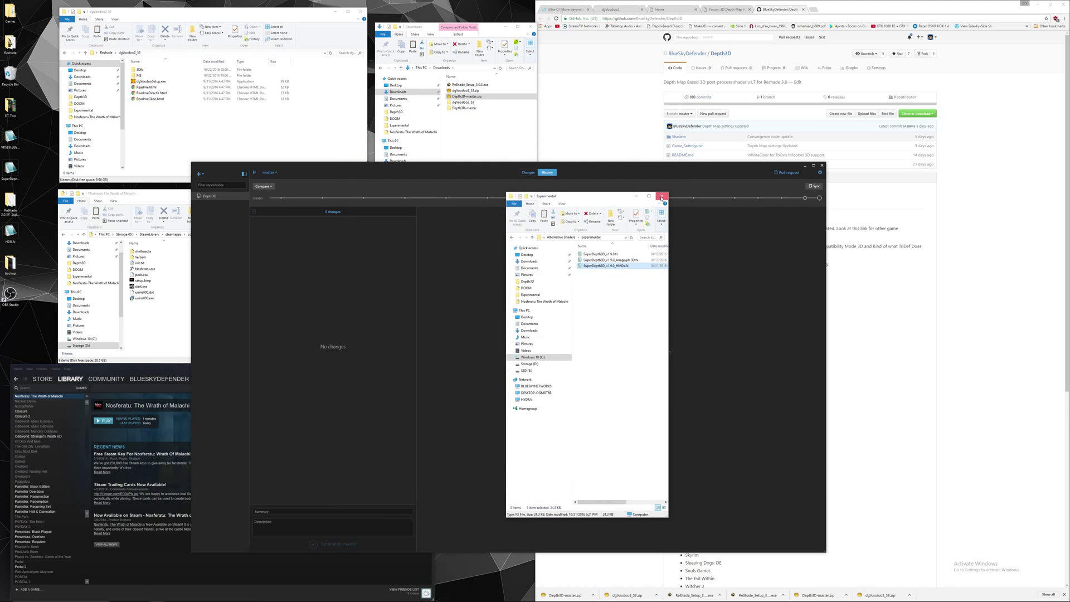
{"action": "left_click", "coordinate": [662, 195]}
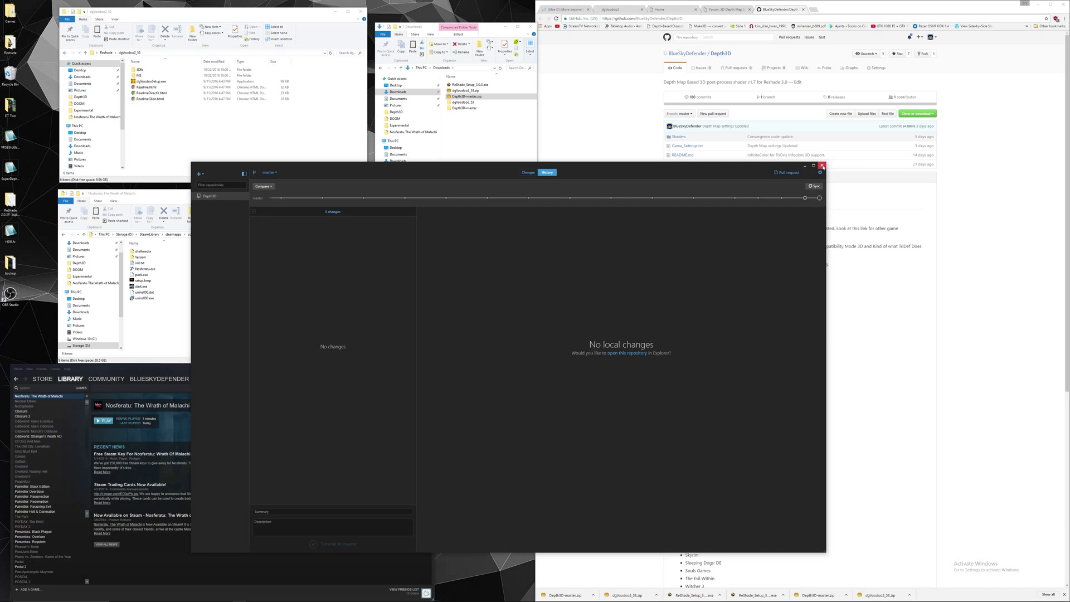
{"action": "left_click", "coordinate": [822, 166]}
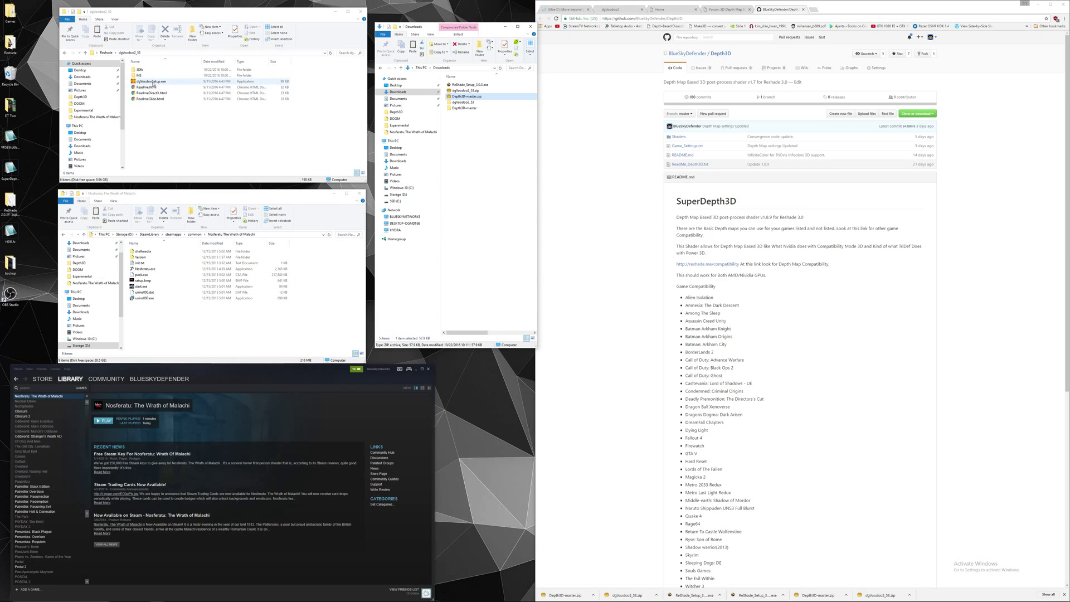
- Move the extracted dgVoodoo2_53 folder from Downloads into the Reshade folder, replacing the files with the same names
{"action": "left_click", "coordinate": [106, 53]}
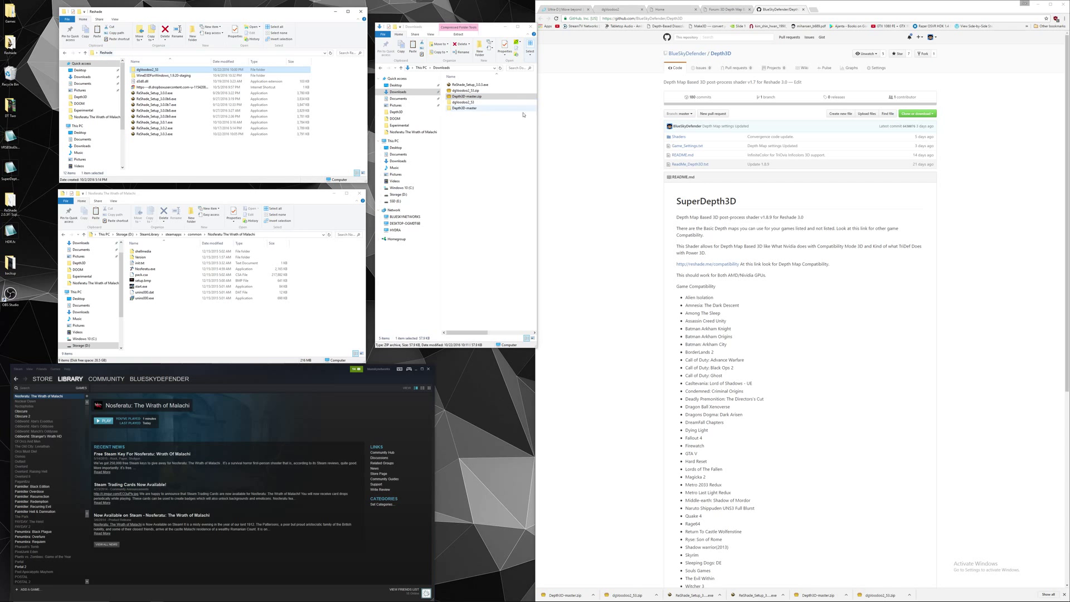
{"action": "left_click", "coordinate": [474, 110]}
{"action": "double_click", "coordinate": [462, 102]}
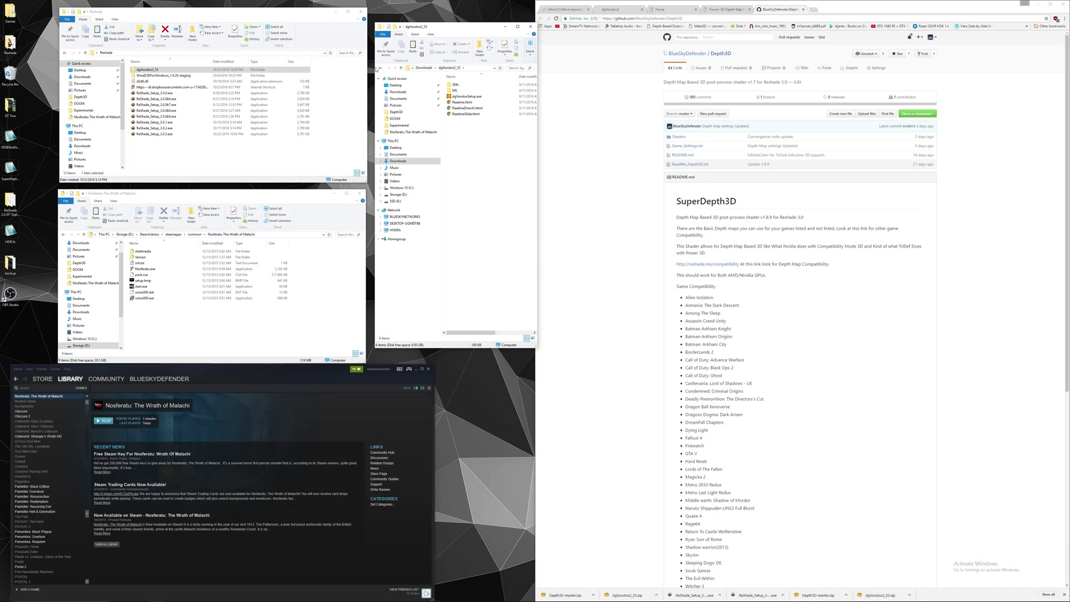
{"action": "key", "text": "BackSpace"}
{"action": "left_click_drag", "start_coordinate": [466, 91], "coordinate": [206, 151]}
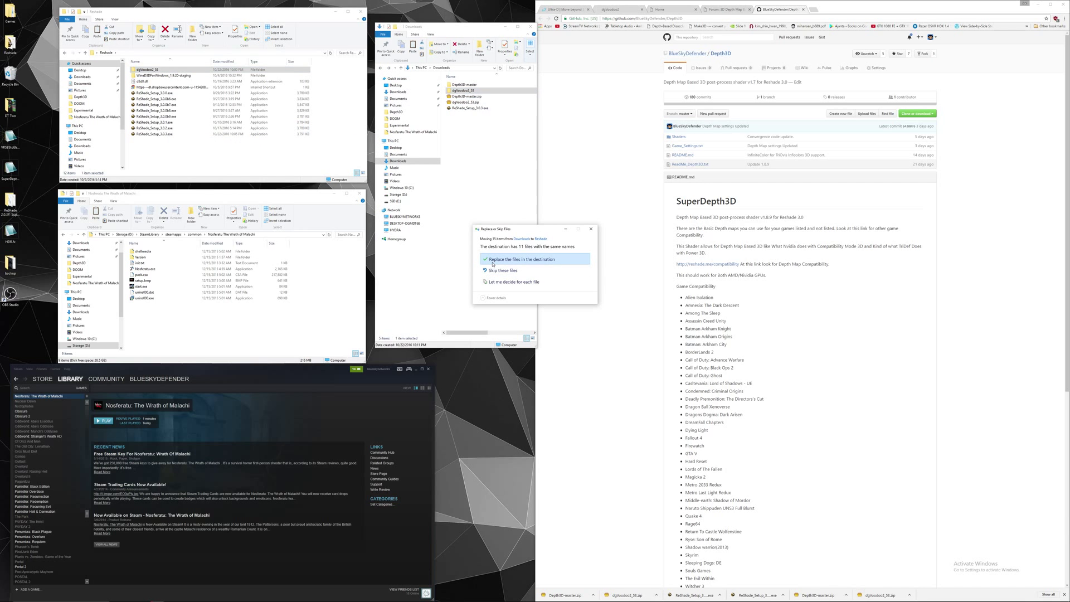
{"action": "left_click", "coordinate": [492, 259]}
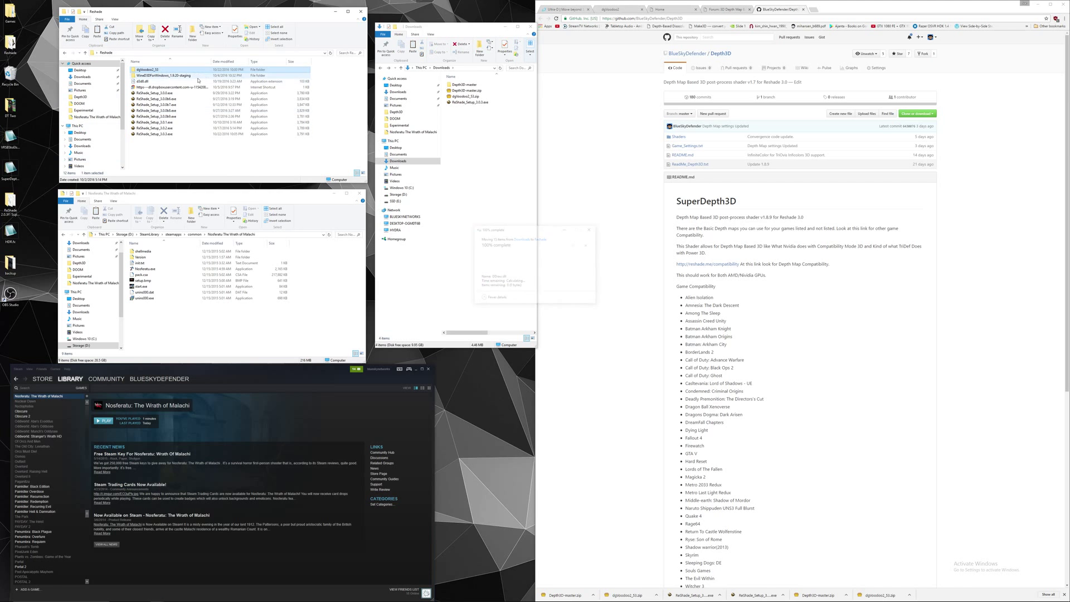
- Copy D3D8.dll, D3DImm.dll and DDraw.dll from dgVoodoo's MS folder into the Nosferatu The Wrath of Malachi game folder
{"action": "double_click", "coordinate": [157, 71]}
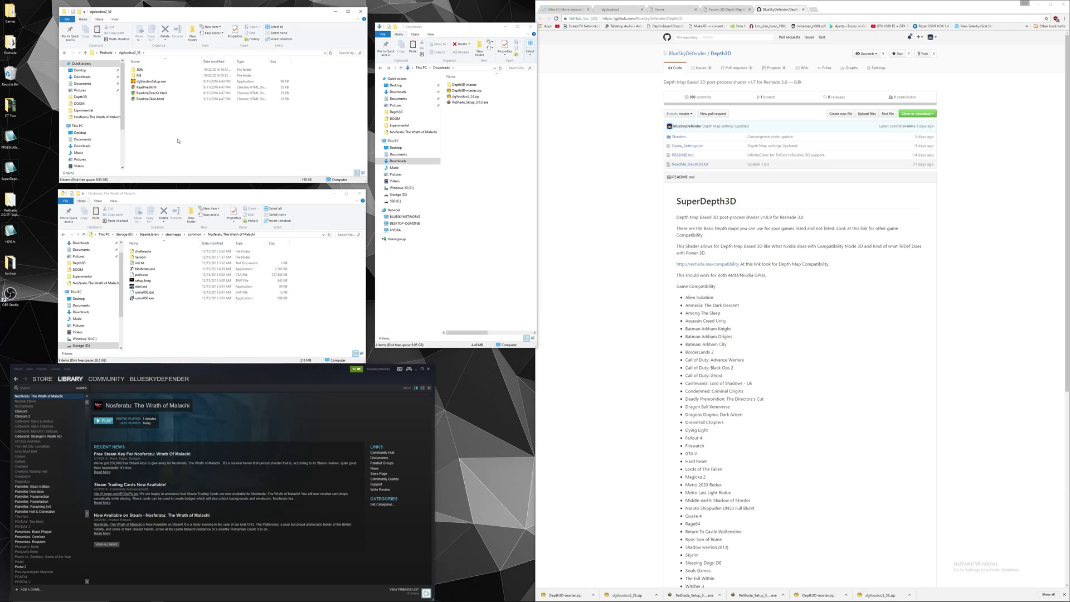
{"action": "left_click", "coordinate": [147, 75]}
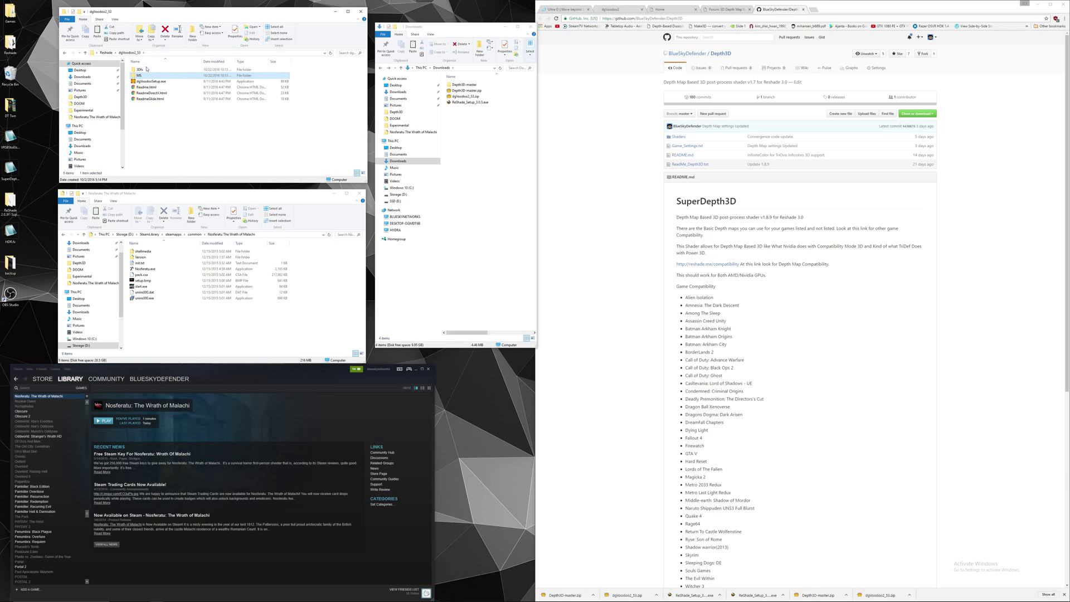
{"action": "double_click", "coordinate": [142, 75]}
{"action": "left_click_drag", "start_coordinate": [175, 106], "coordinate": [130, 71]}
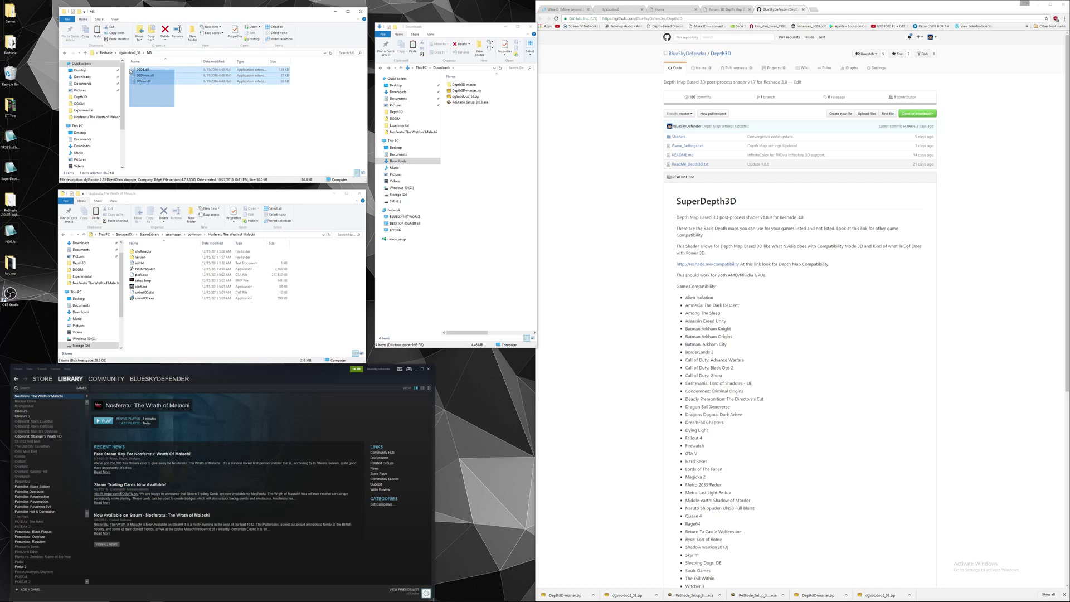
{"action": "right_click", "coordinate": [152, 74]}
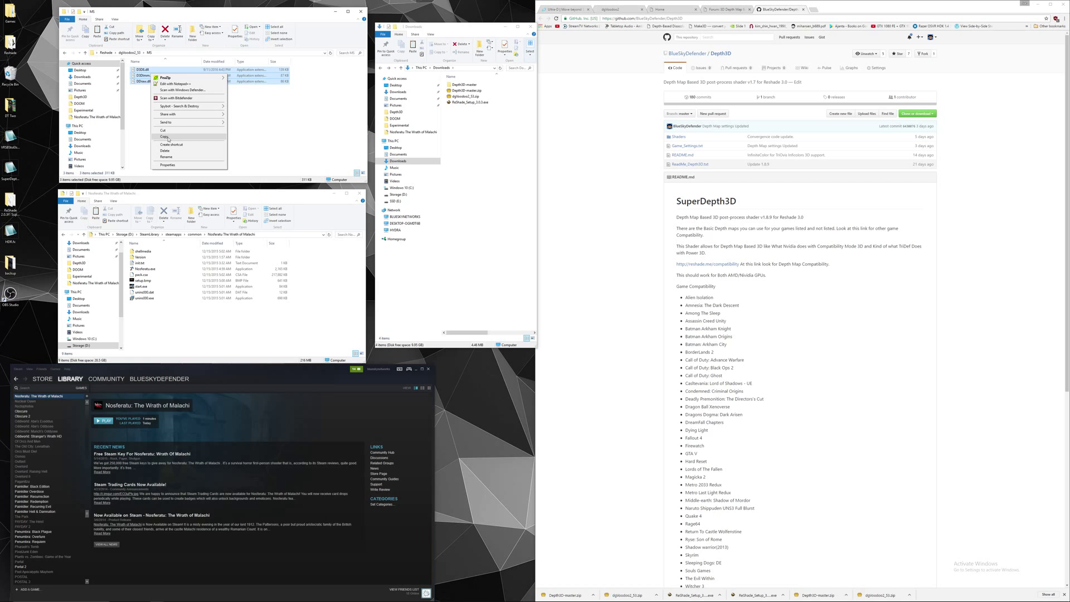
{"action": "left_click", "coordinate": [168, 139]}
{"action": "right_click", "coordinate": [163, 318]}
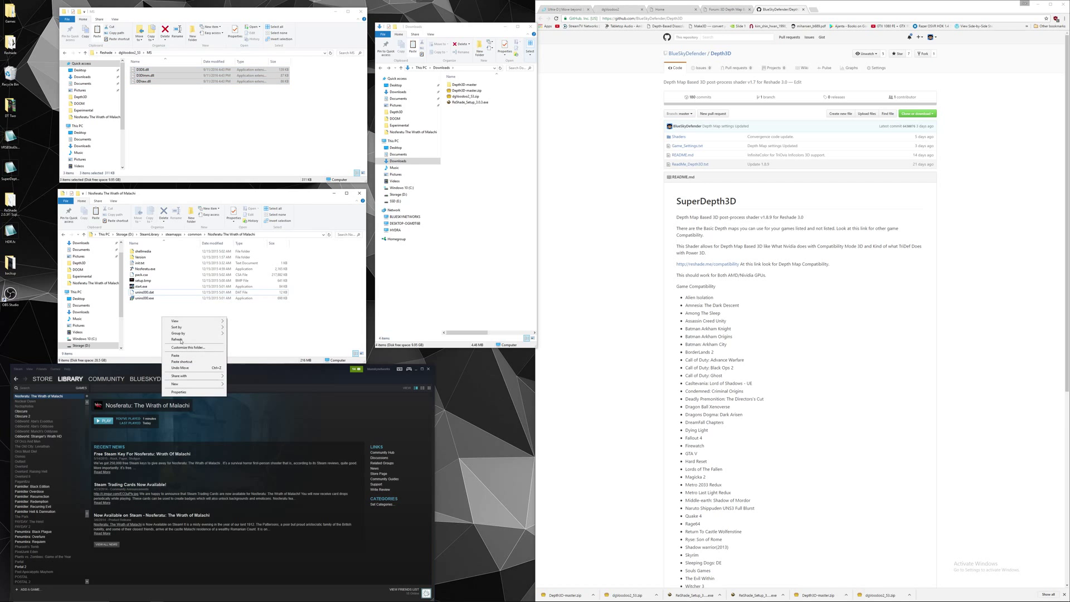
{"action": "left_click", "coordinate": [184, 356]}
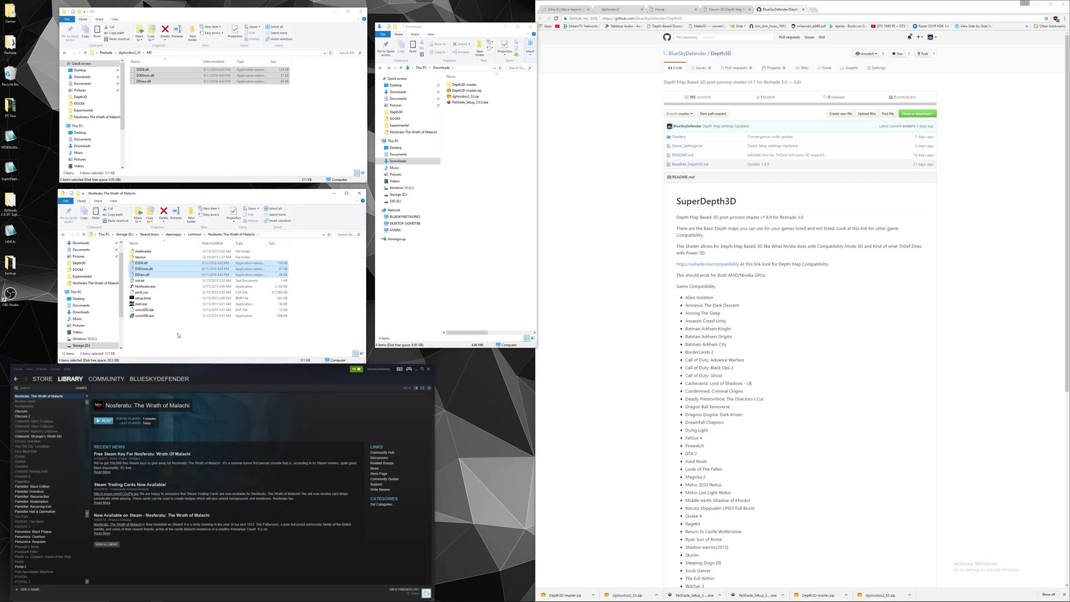
- Browse the local files of Nosferatu: The Wrath of Malachi from its Steam properties, and close the properties
{"action": "right_click", "coordinate": [49, 396]}
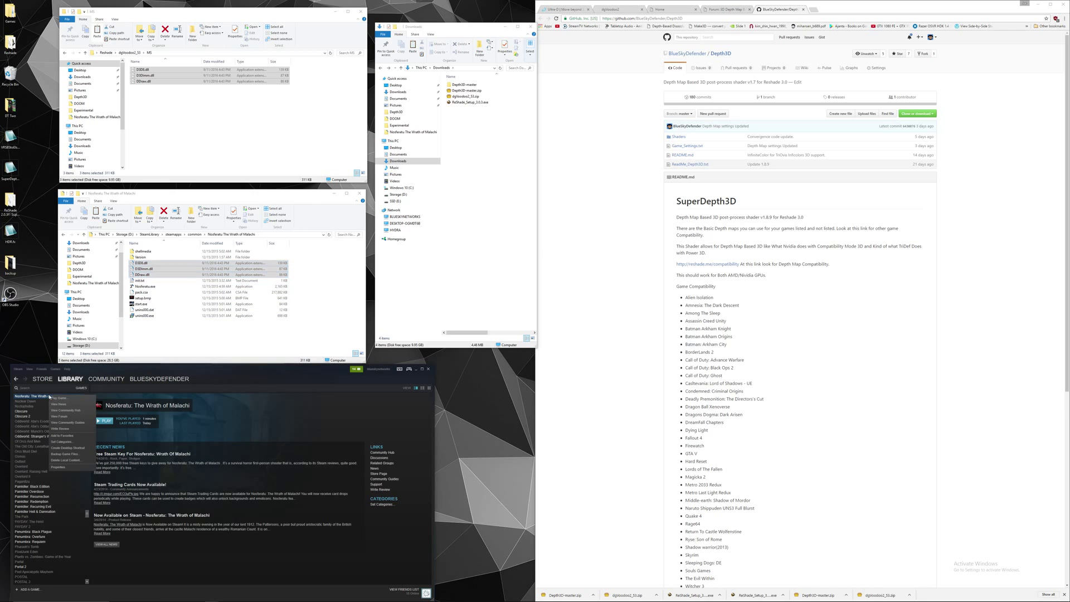
{"action": "left_click", "coordinate": [69, 468]}
{"action": "left_click", "coordinate": [516, 228]}
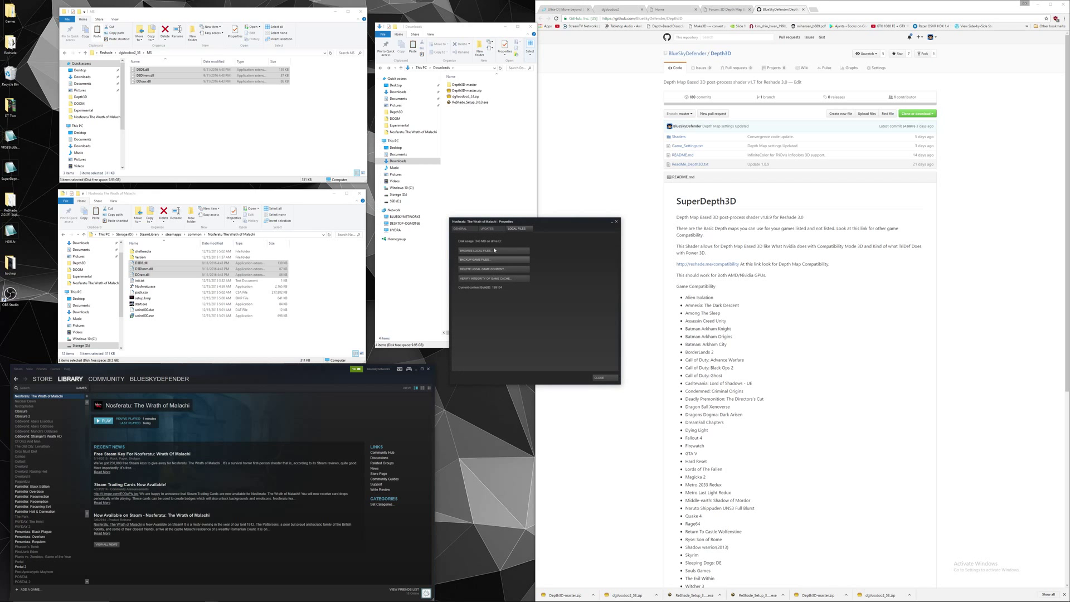
{"action": "left_click", "coordinate": [488, 250]}
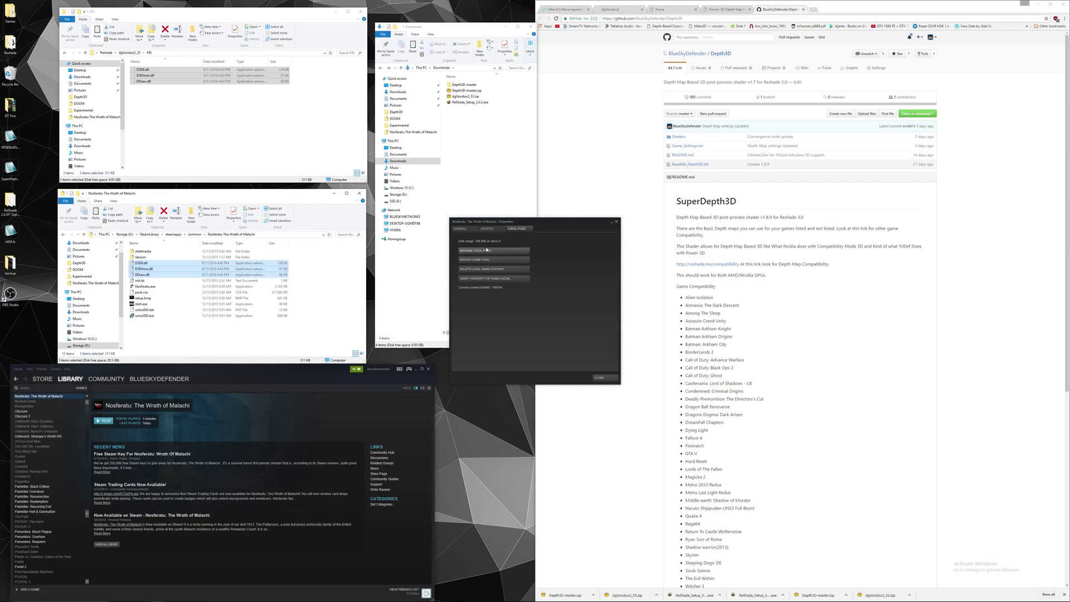
{"action": "left_click", "coordinate": [617, 222]}
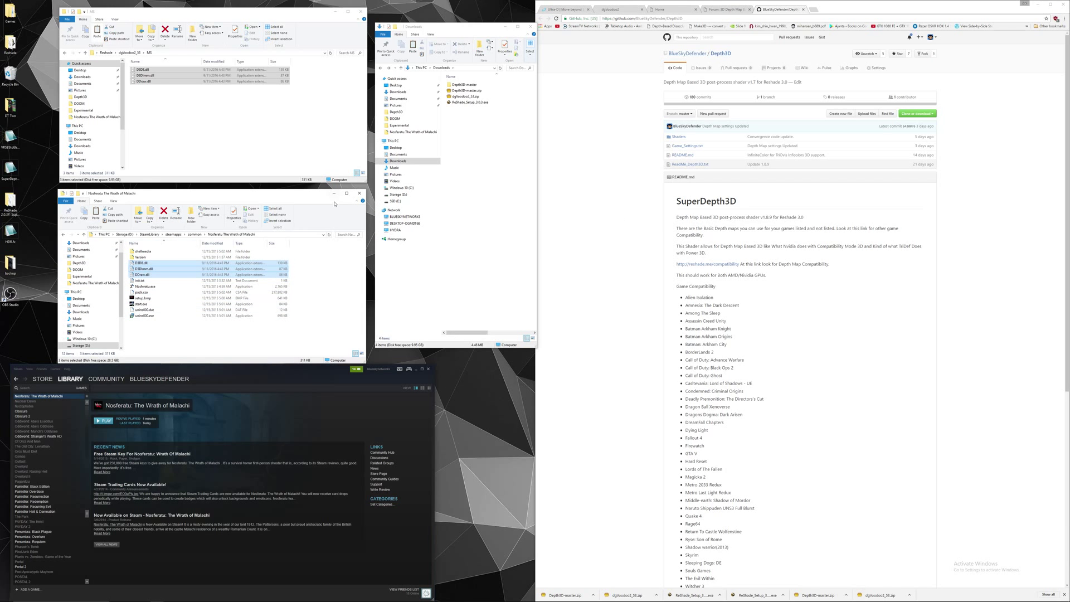
- Empty the Recycle Bin and confirm the permanent deletion
{"action": "right_click", "coordinate": [10, 72]}
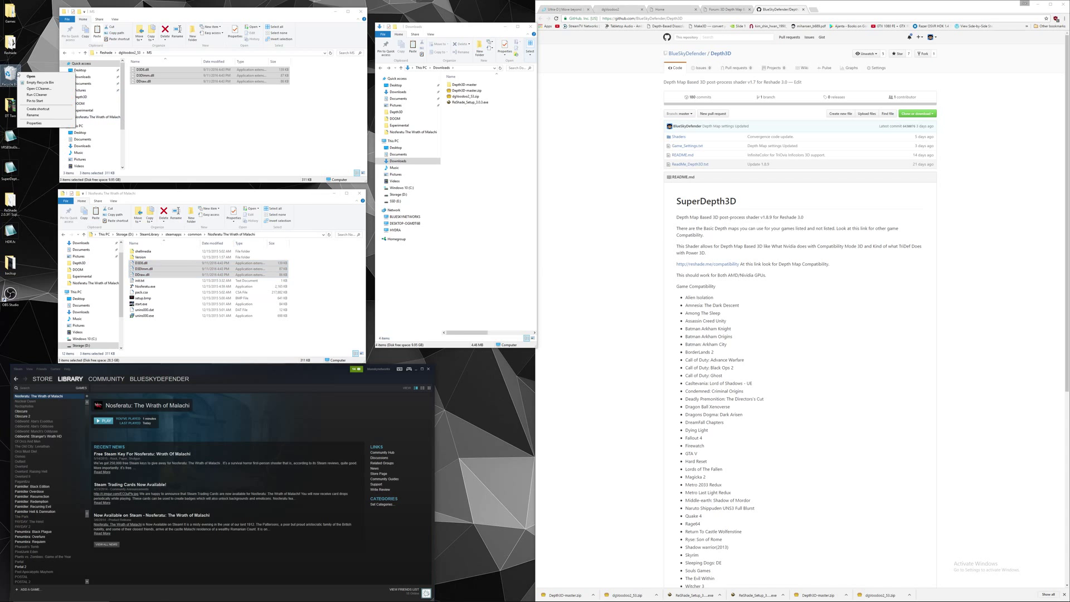
{"action": "left_click", "coordinate": [39, 82]}
{"action": "left_click", "coordinate": [567, 306]}
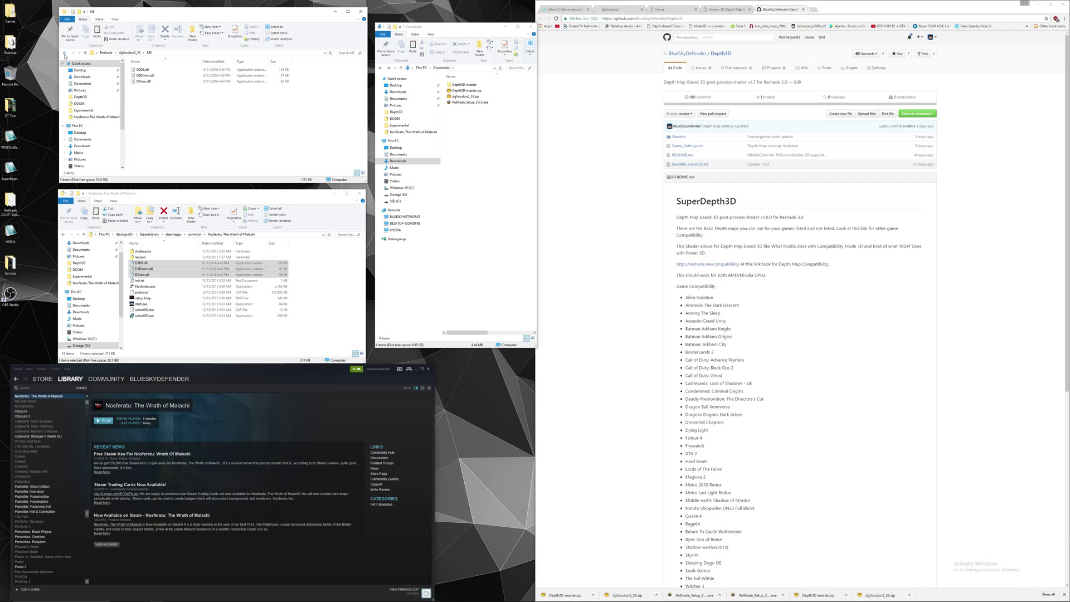
- Run dgVoodooSetup.exe from the dgVoodoo2_53 folder and set the Nosferatu The Wrath of Malachi game folder as its config folder
{"action": "left_click", "coordinate": [65, 53]}
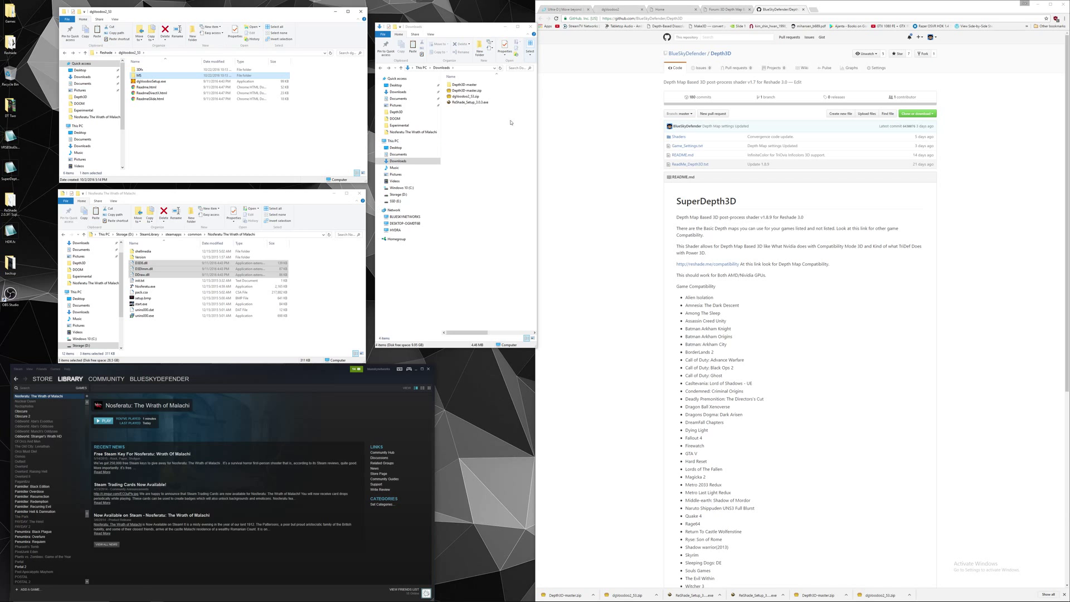
{"action": "left_click", "coordinate": [145, 82]}
{"action": "double_click", "coordinate": [145, 82]}
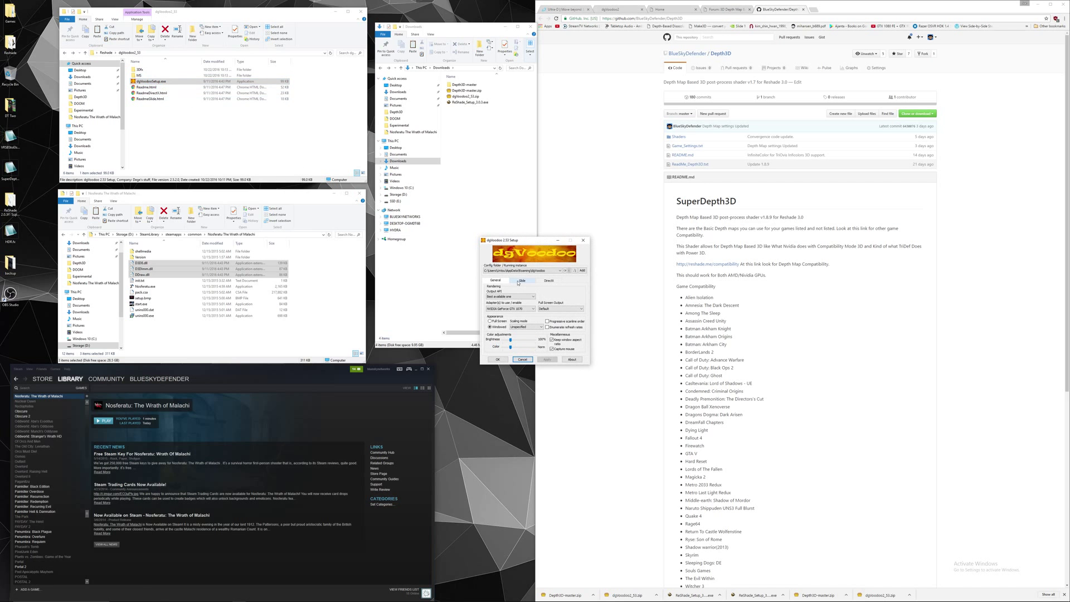
{"action": "left_click", "coordinate": [583, 270]}
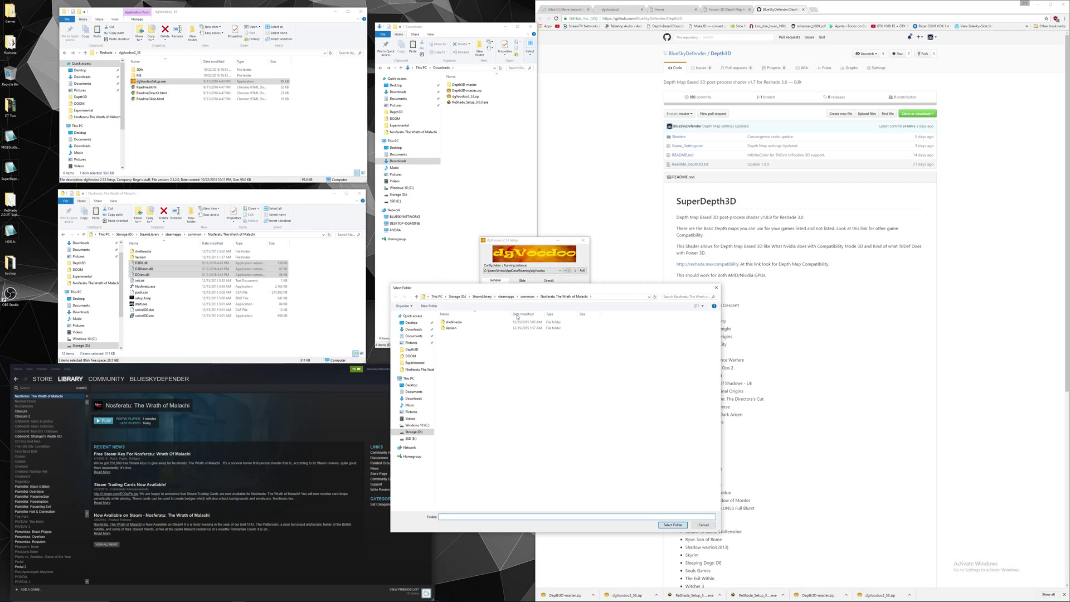
{"action": "left_click", "coordinate": [564, 296]}
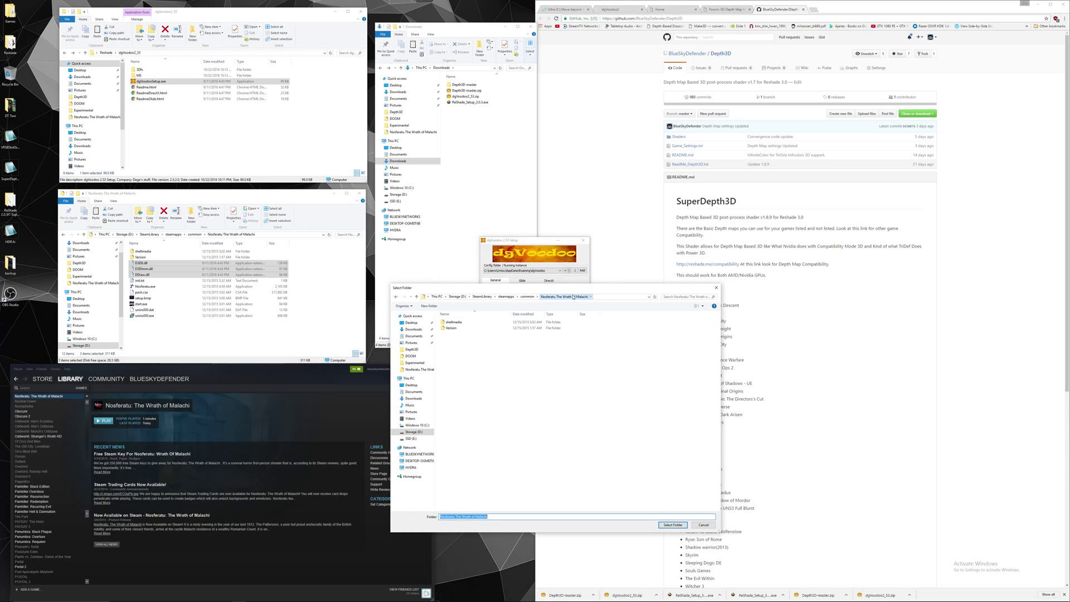
{"action": "left_click", "coordinate": [672, 524]}
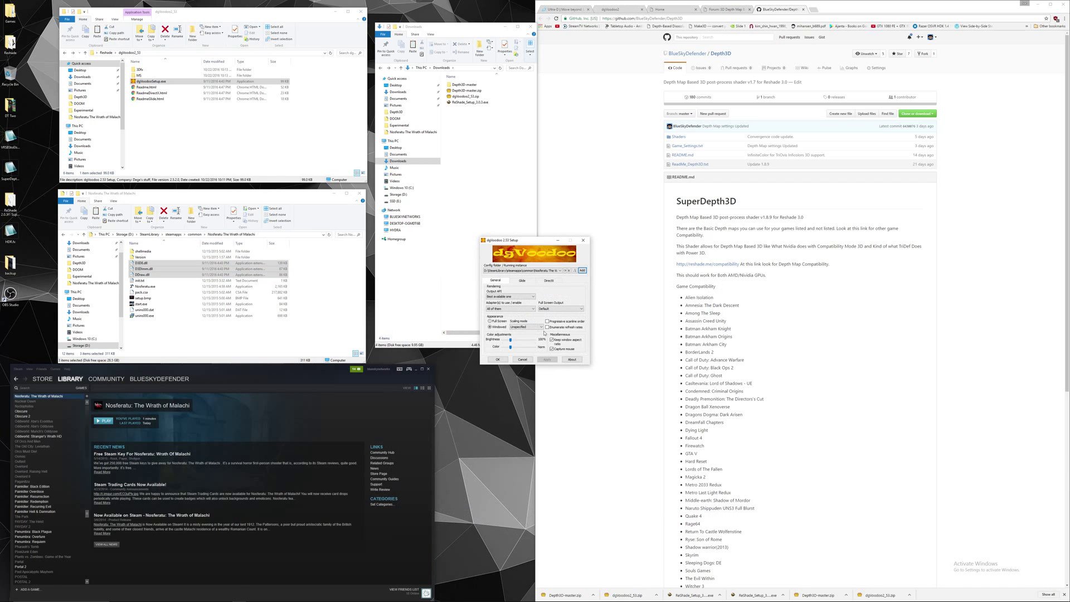
{"action": "left_click", "coordinate": [558, 271]}
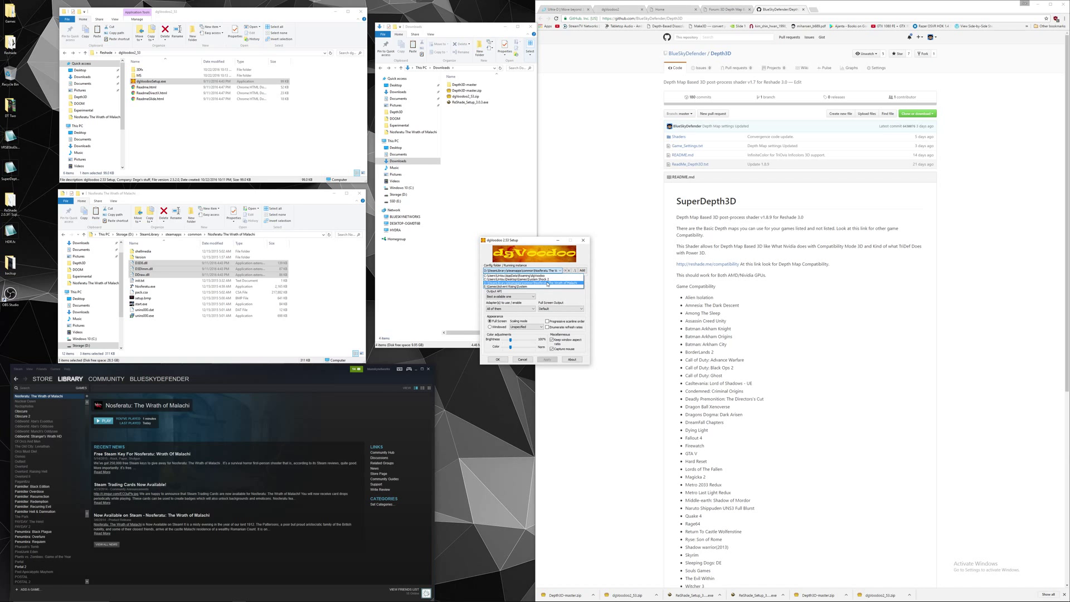
{"action": "left_click", "coordinate": [524, 282]}
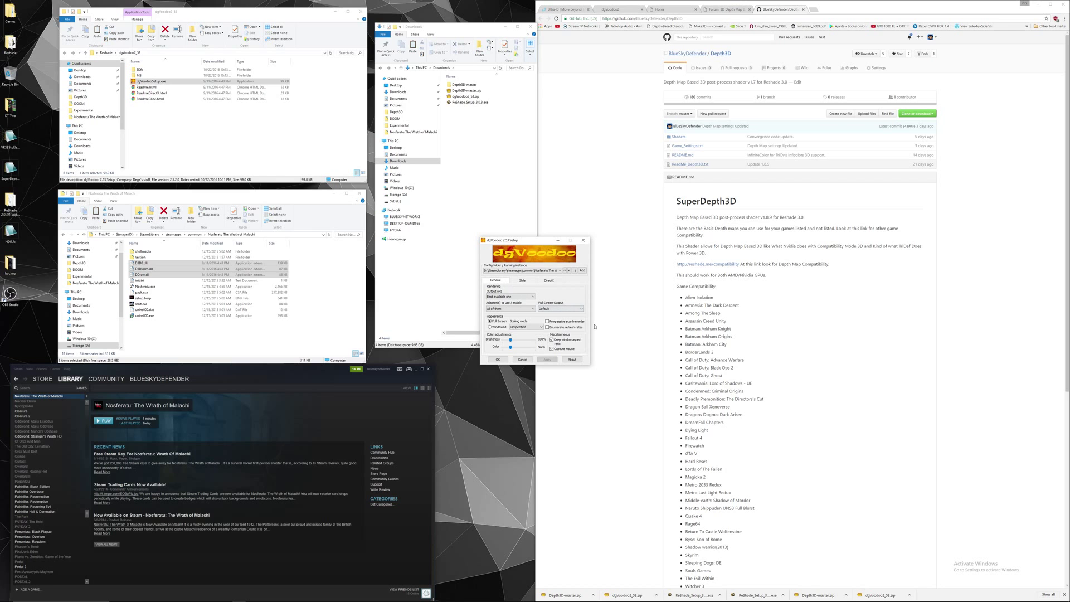
- Turn off mouse capture in the general settings and set the DirectX VRAM to 1024 MB
{"action": "left_click", "coordinate": [552, 349]}
{"action": "left_click", "coordinate": [550, 281]}
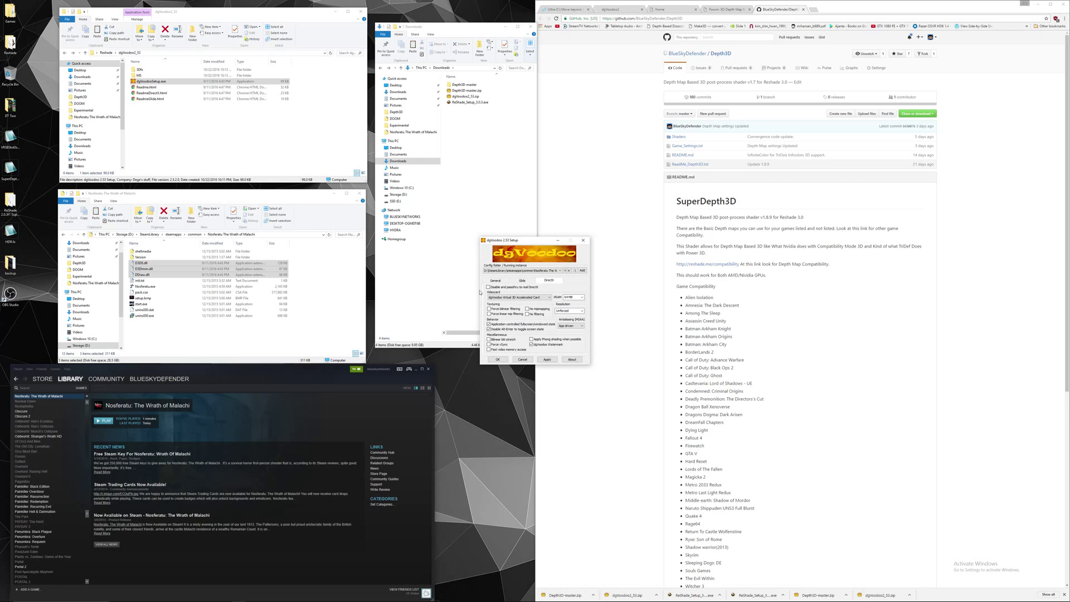
{"action": "left_click", "coordinate": [582, 297]}
{"action": "left_click", "coordinate": [574, 324]}
- Set the DirectX resolution to 3840x2160 and turn antialiasing off
{"action": "left_click", "coordinate": [582, 311]}
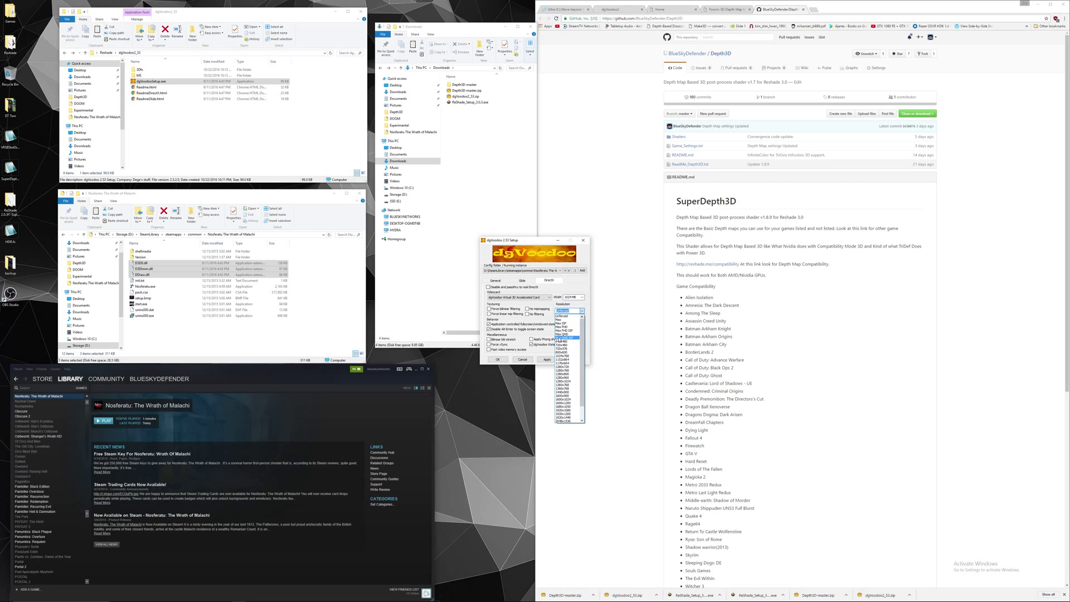
{"action": "scroll", "coordinate": [569, 357], "scroll_direction": "down", "scroll_amount": 2}
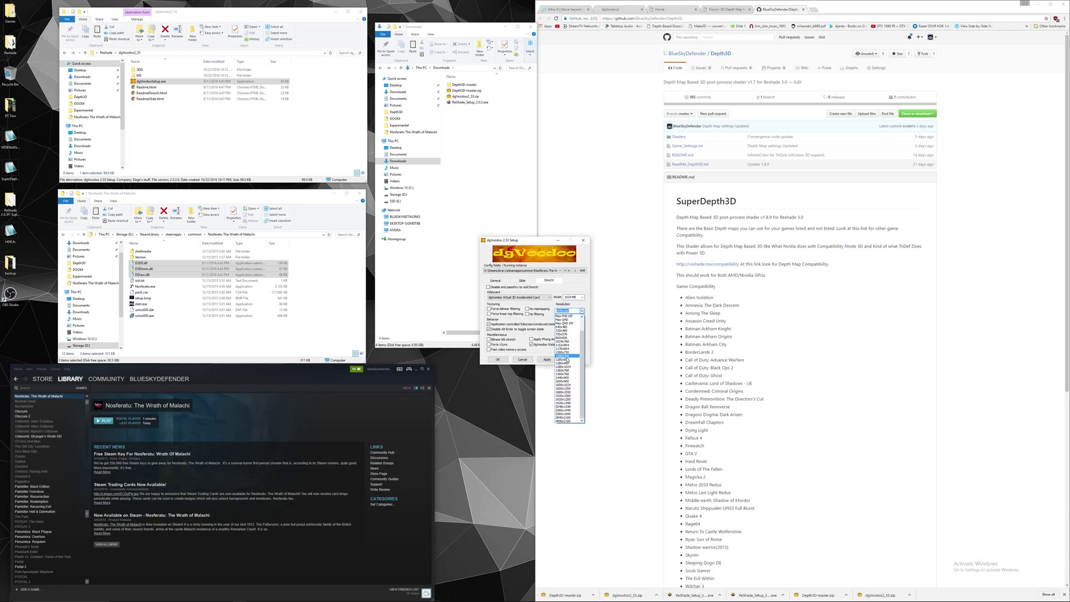
{"action": "left_click", "coordinate": [571, 417]}
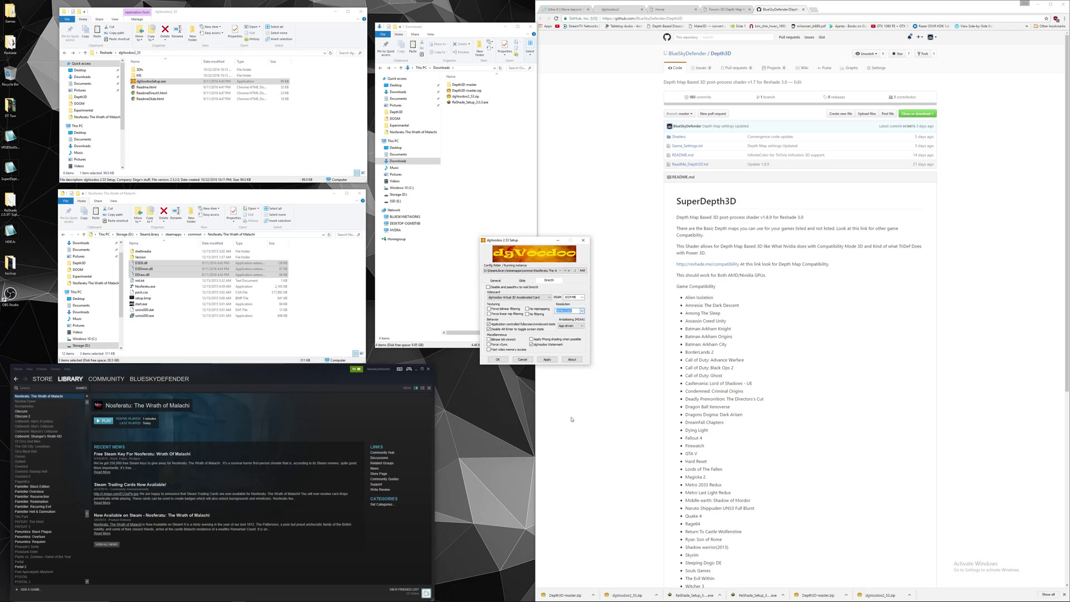
{"action": "left_click", "coordinate": [582, 326]}
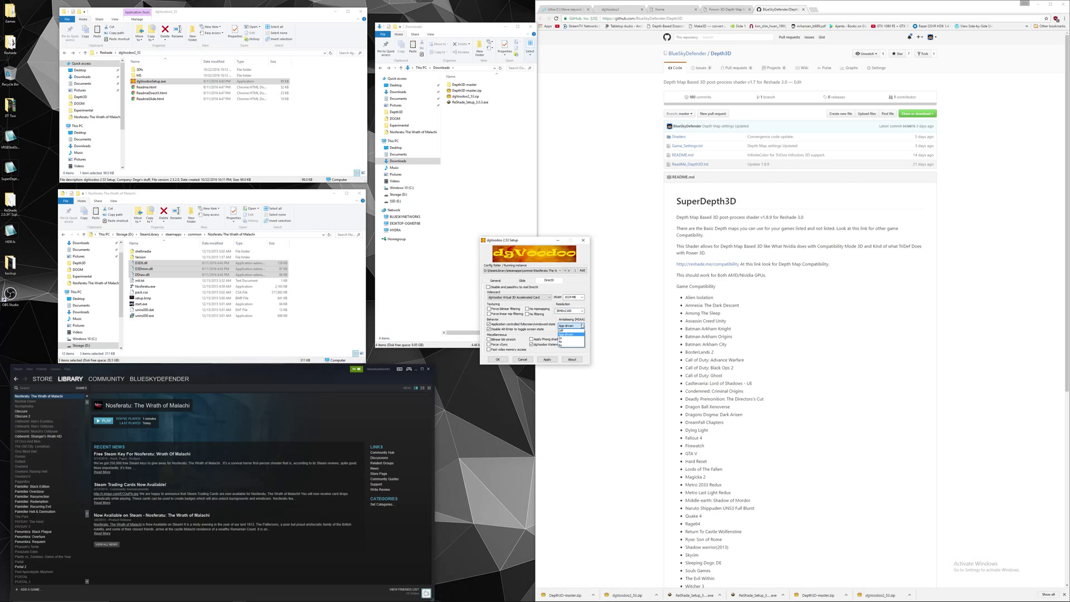
{"action": "left_click", "coordinate": [577, 331]}
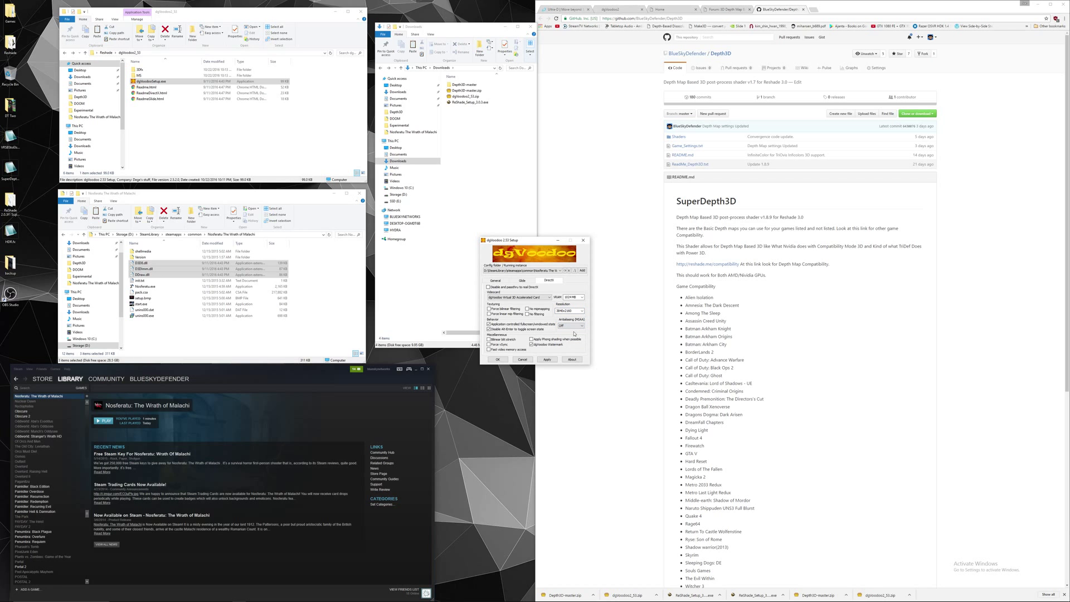
- Enable fast video memory access, apply the dgVoodoo settings to the game folder and close the setup
{"action": "left_click", "coordinate": [489, 350]}
{"action": "left_click", "coordinate": [547, 360]}
{"action": "left_click", "coordinate": [504, 282]}
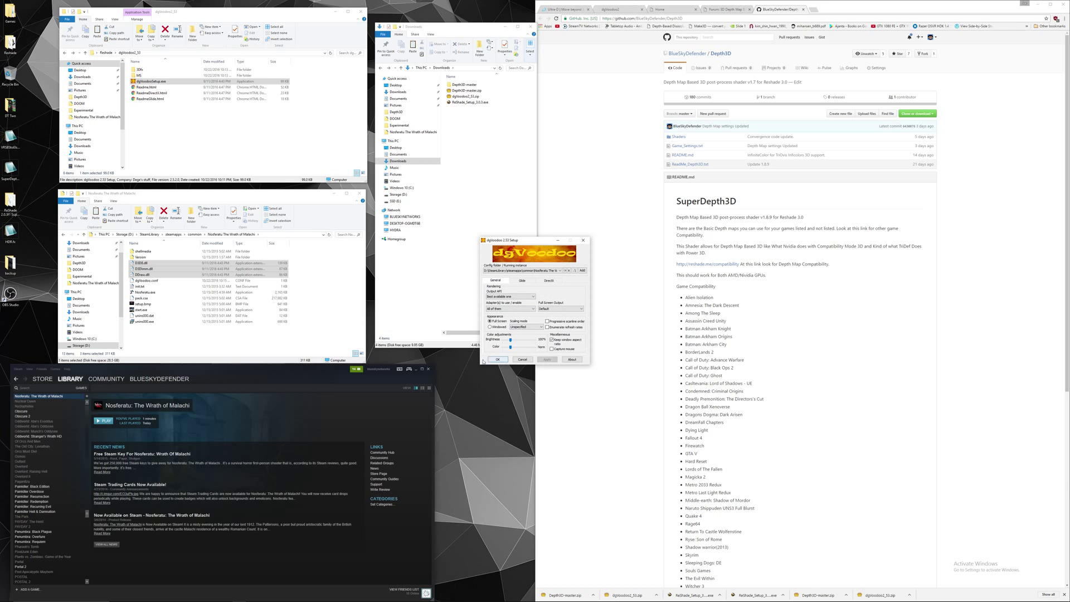
{"action": "left_click", "coordinate": [153, 281]}
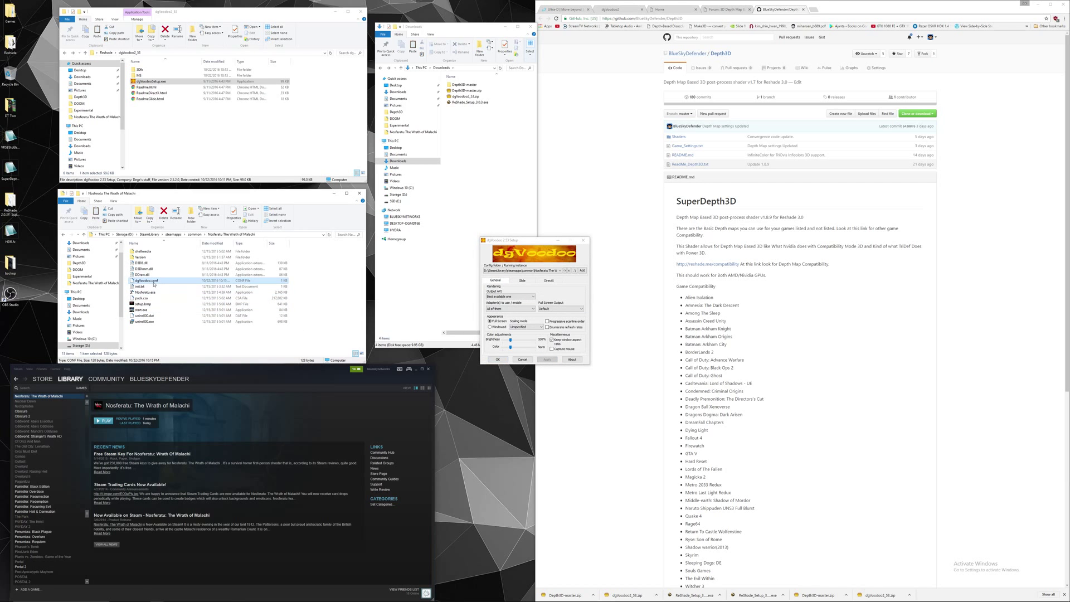
{"action": "left_click", "coordinate": [496, 359]}
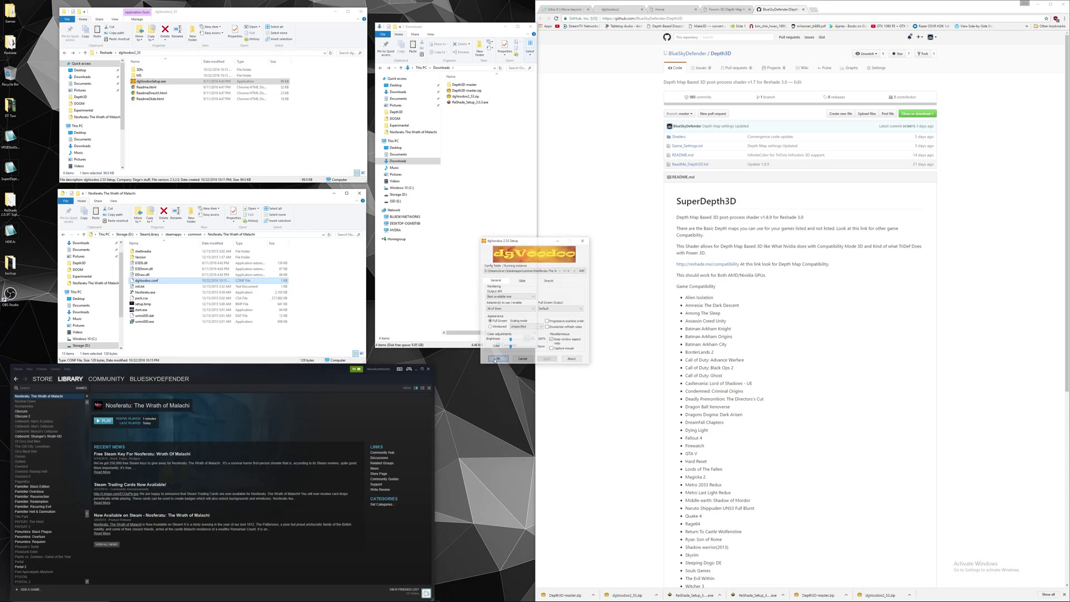
- Check the dgVoodoo DLLs and dgvoodoo.conf in the game folder, and exit the game's test run
{"action": "left_click", "coordinate": [142, 263]}
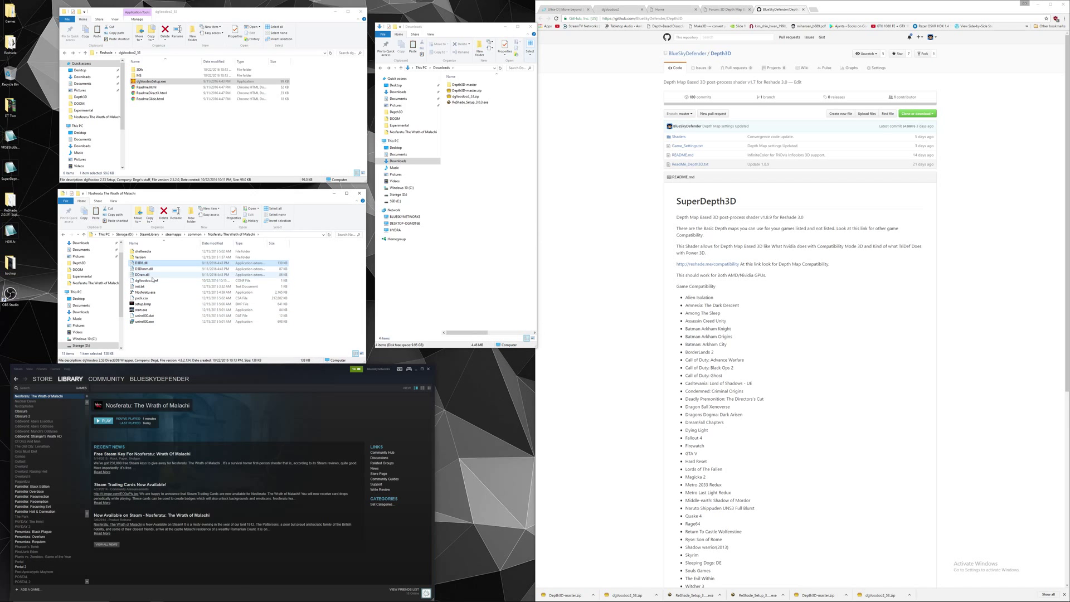
{"action": "left_click", "coordinate": [153, 280], "text": "shift"}
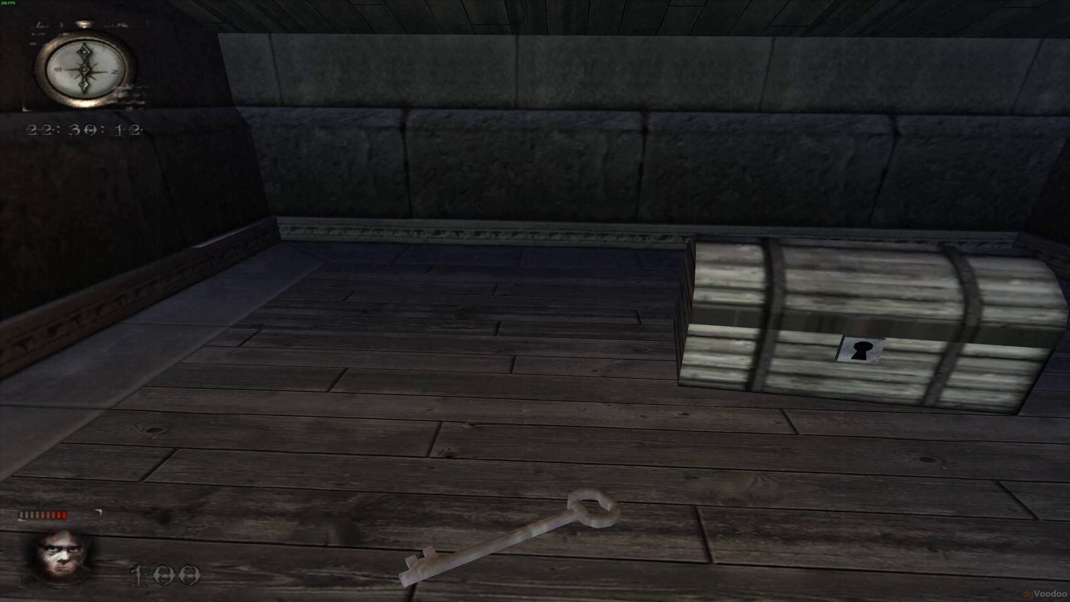
{"action": "key", "text": "Escape"}
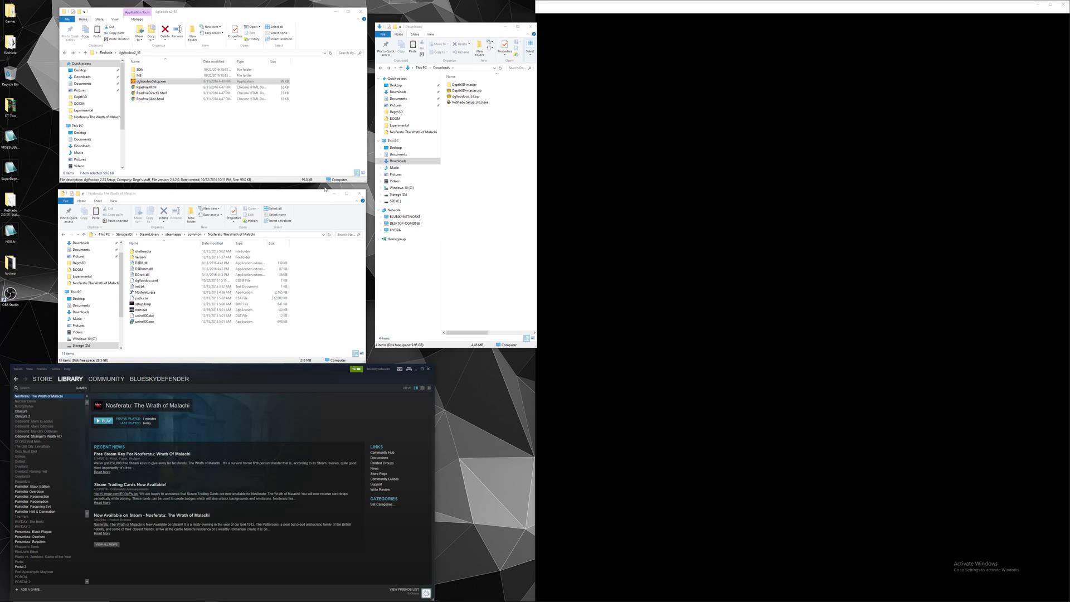
{"action": "left_click", "coordinate": [600, 11]}
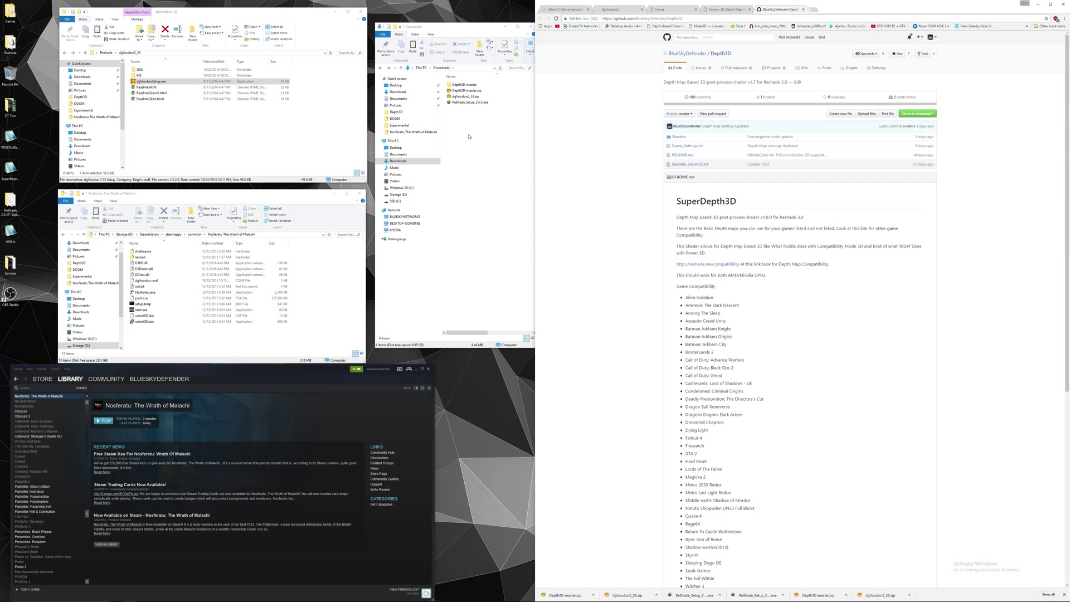
- Move the ReShade setup file from Downloads into the Reshade folder
{"action": "left_click", "coordinate": [468, 103]}
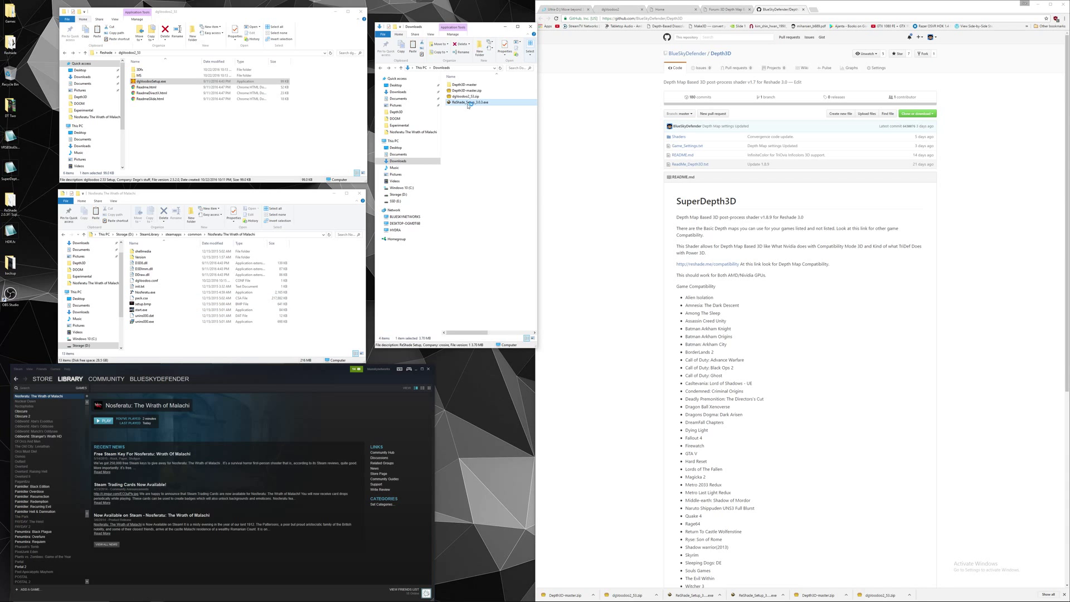
{"action": "double_click", "coordinate": [468, 104]}
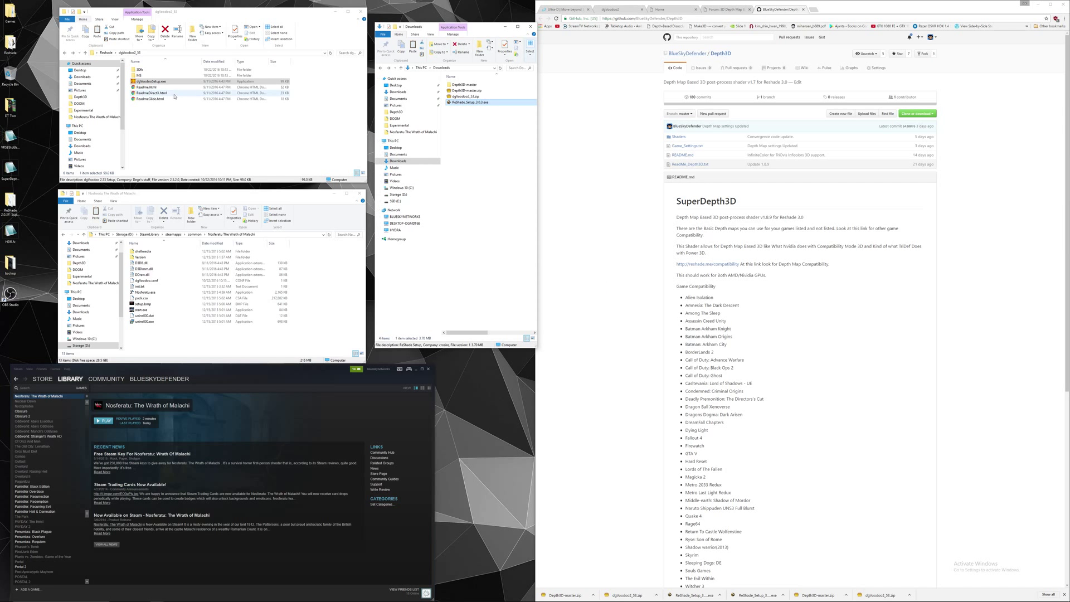
{"action": "left_click", "coordinate": [105, 53]}
{"action": "left_click_drag", "start_coordinate": [468, 103], "coordinate": [239, 165]}
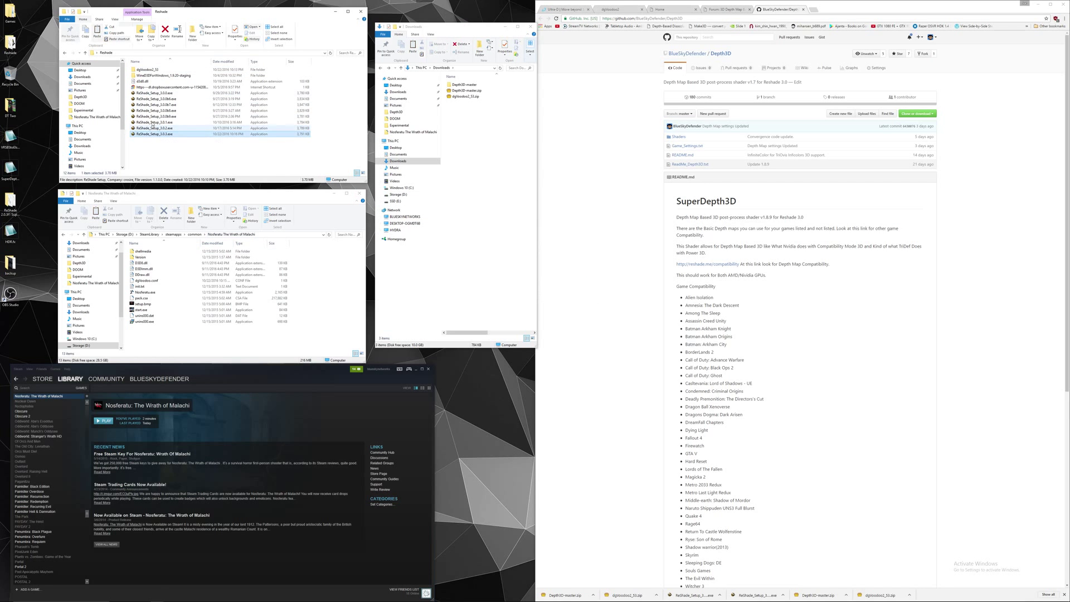
- Run the newly moved ReShade setup and install it to Nosferatu.exe with the Direct3D 10+ rendering API
{"action": "right_click", "coordinate": [162, 134]}
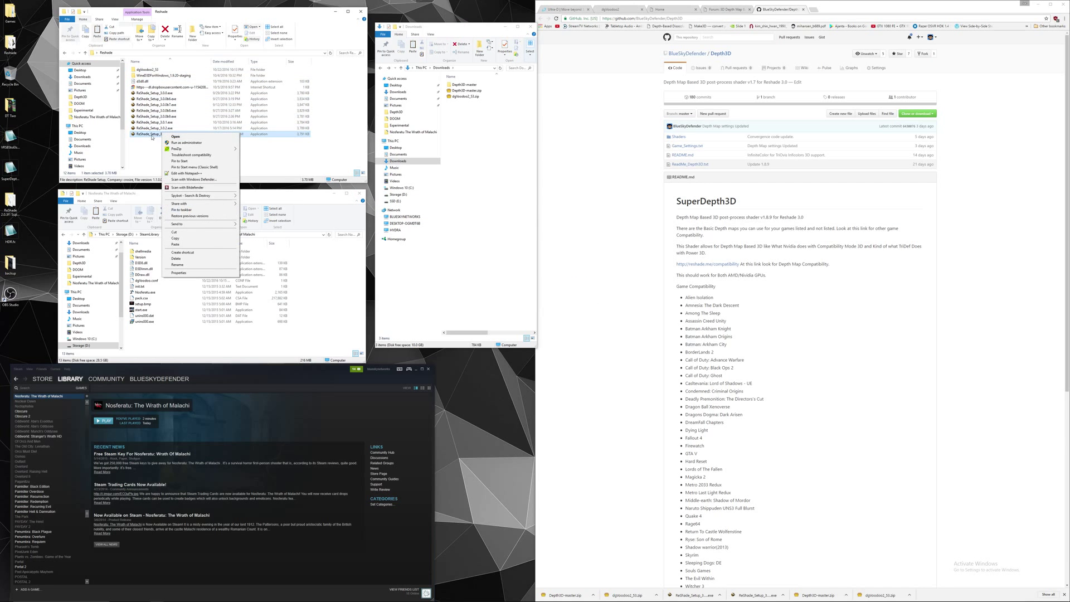
{"action": "left_click", "coordinate": [176, 136]}
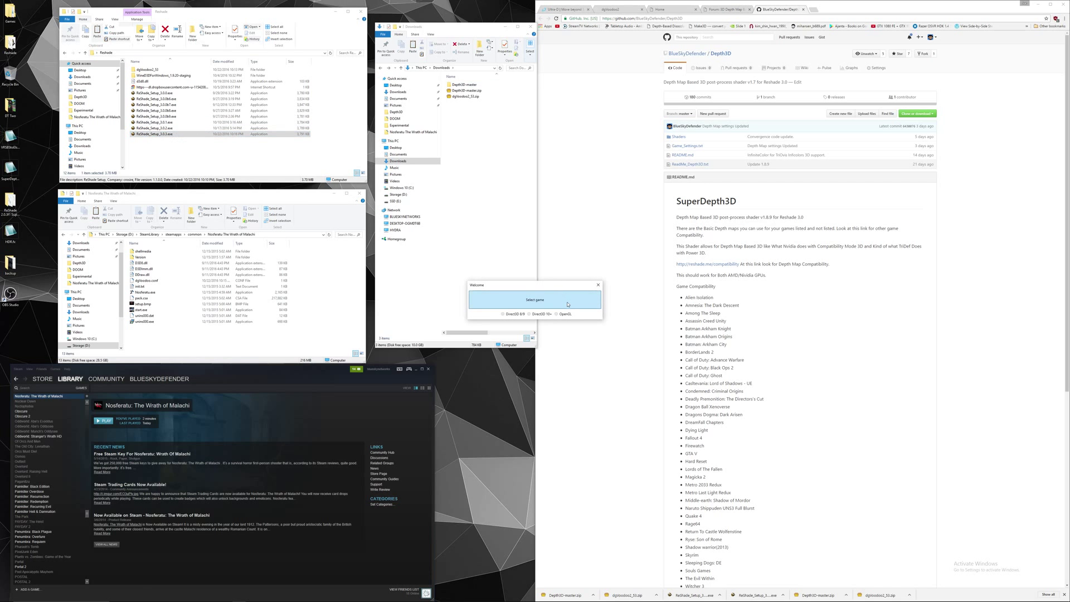
{"action": "left_click", "coordinate": [567, 304]}
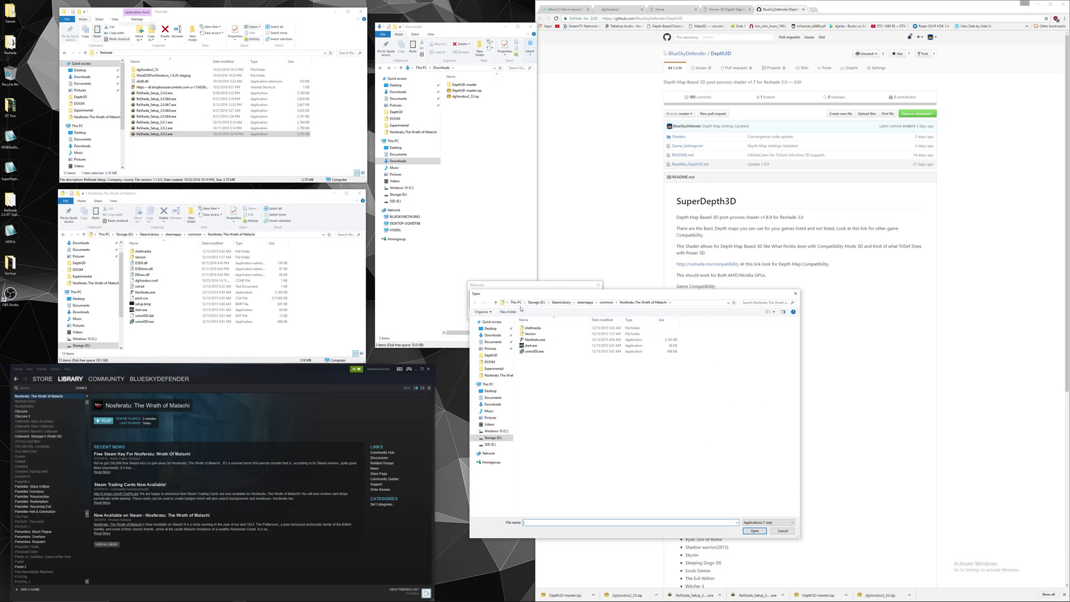
{"action": "left_click", "coordinate": [542, 341]}
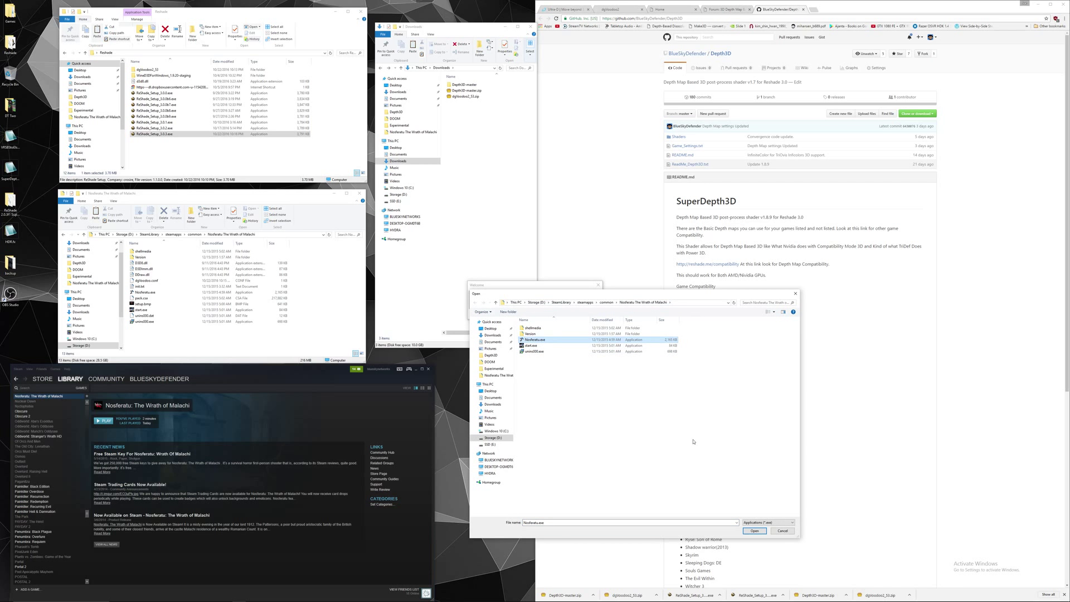
{"action": "left_click", "coordinate": [759, 531]}
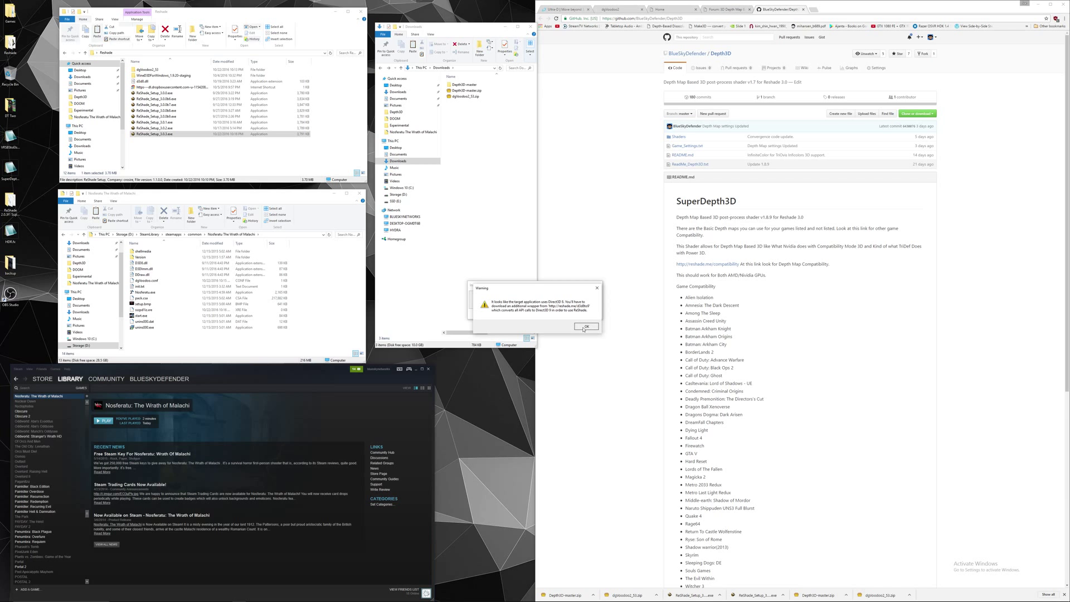
{"action": "left_click", "coordinate": [585, 328]}
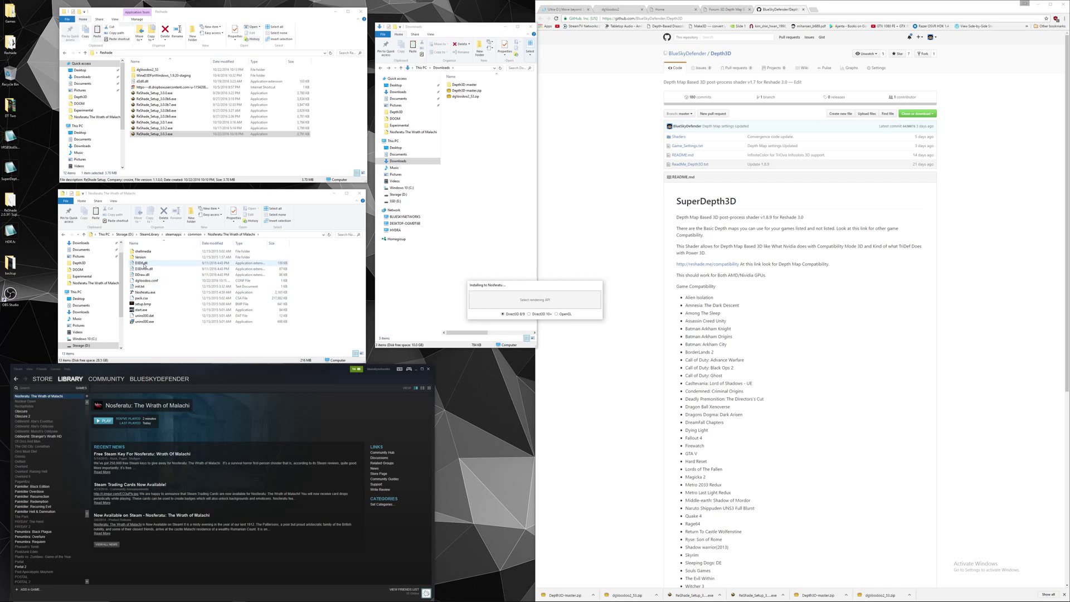
{"action": "left_click", "coordinate": [540, 317]}
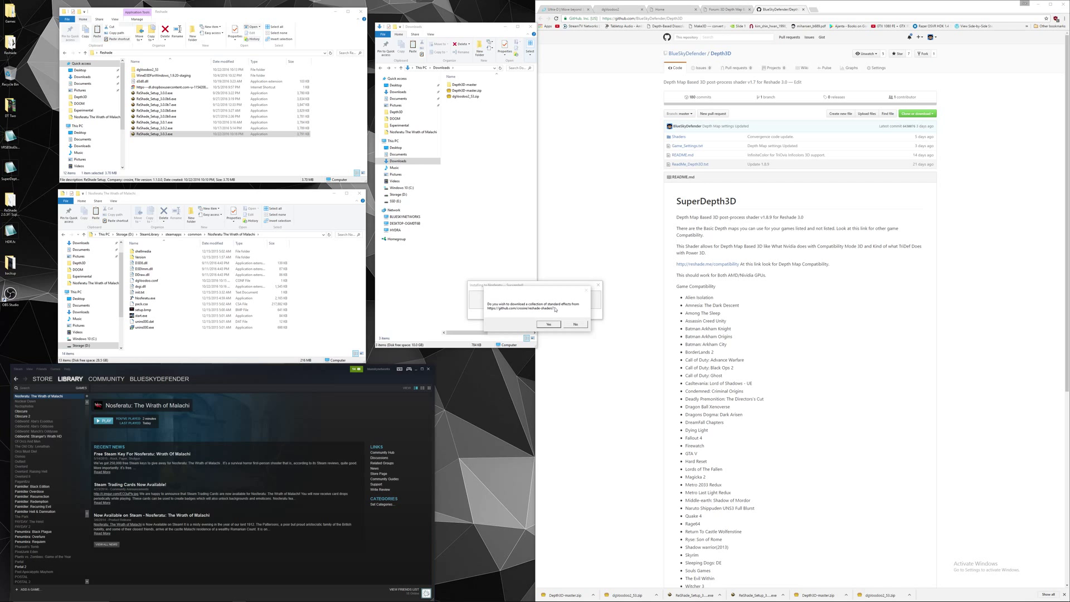
- Decline the download of the standard effects collection and close the ReShade setup
{"action": "left_click", "coordinate": [265, 341]}
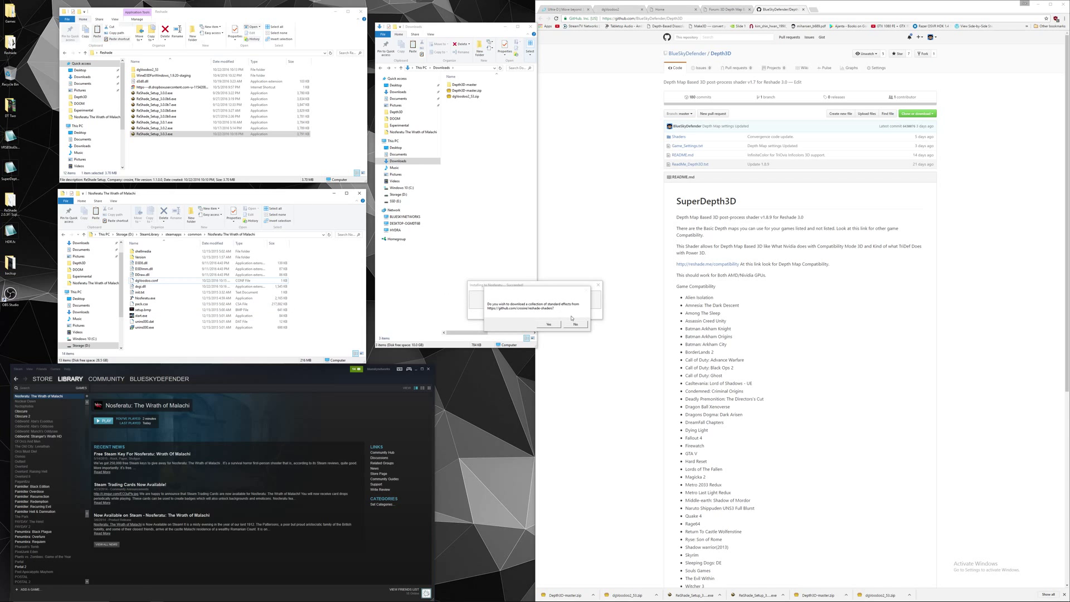
{"action": "left_click_drag", "start_coordinate": [534, 292], "coordinate": [533, 241]}
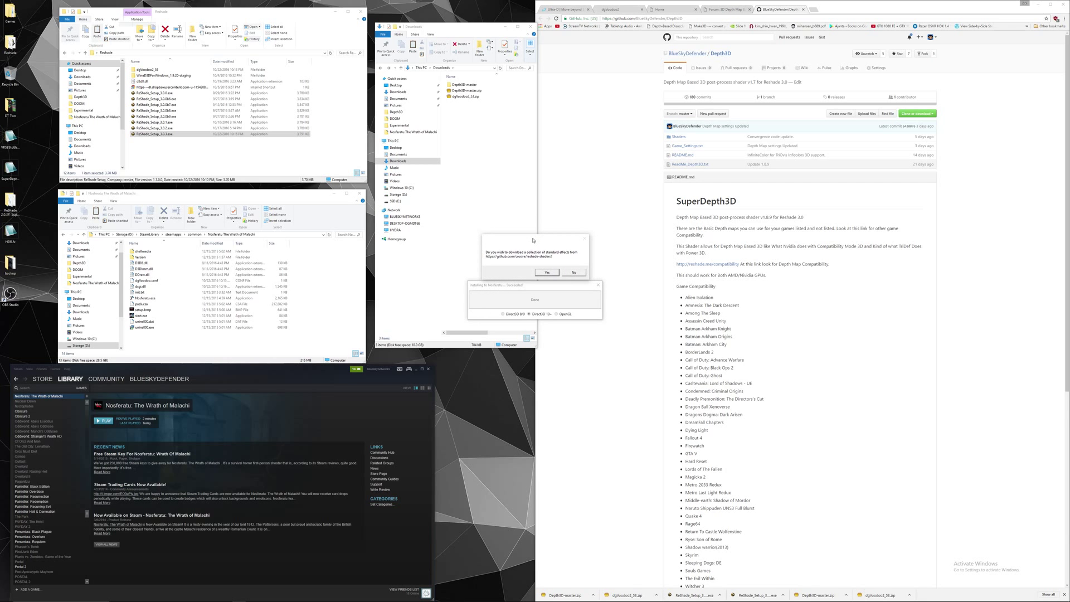
{"action": "left_click", "coordinate": [579, 272]}
{"action": "left_click", "coordinate": [578, 272]}
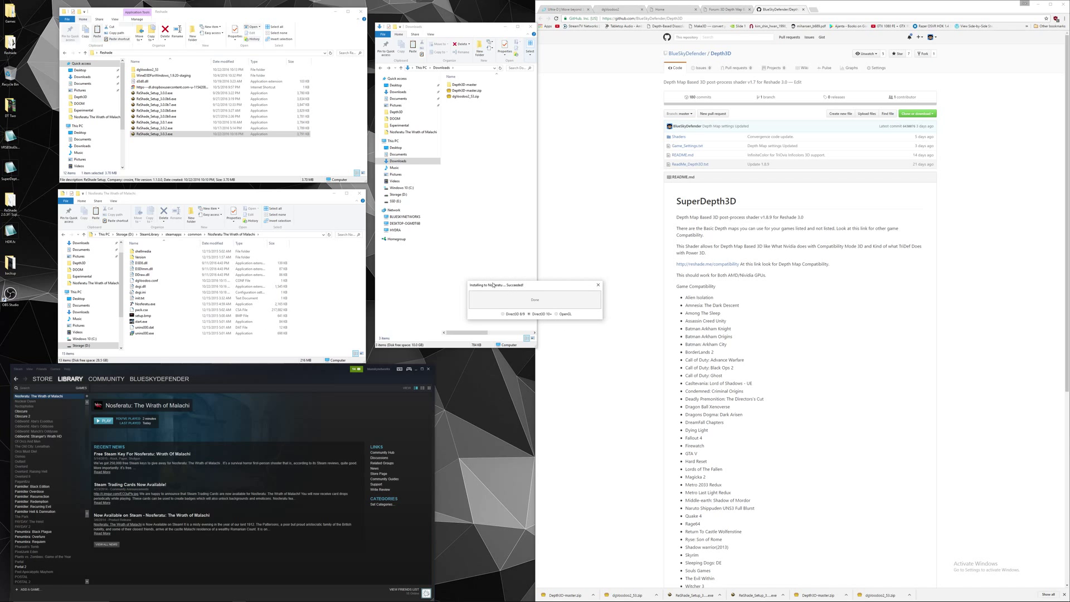
{"action": "left_click", "coordinate": [598, 285]}
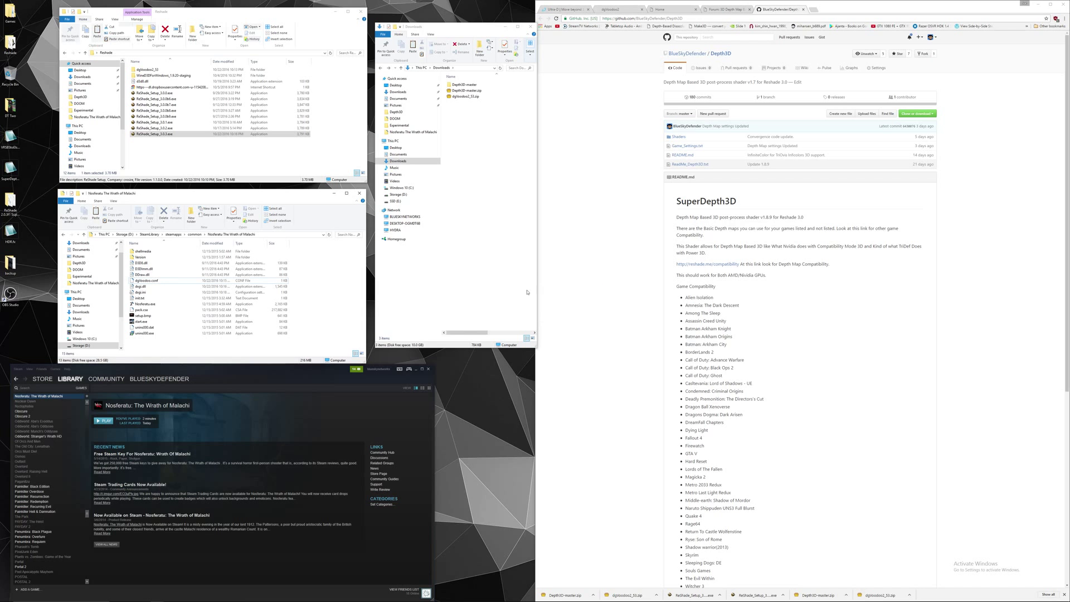
- Check dxgi.dll and dxgi.ini in the game folder, and look through the Depth3D-master folder and its Shaders subfolder
{"action": "left_click", "coordinate": [142, 288]}
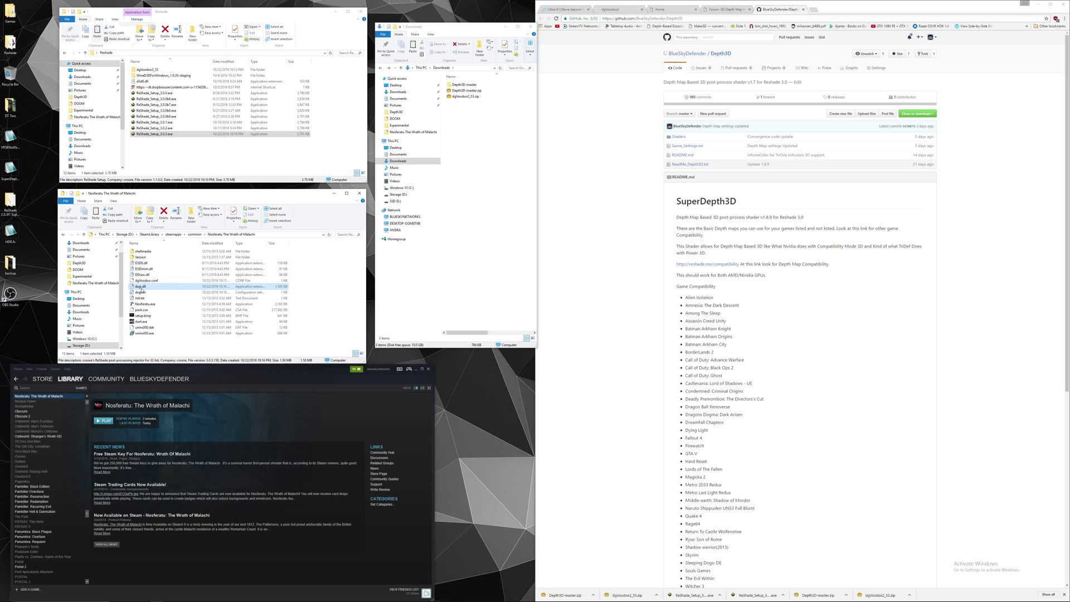
{"action": "left_click", "coordinate": [141, 293], "text": "ctrl"}
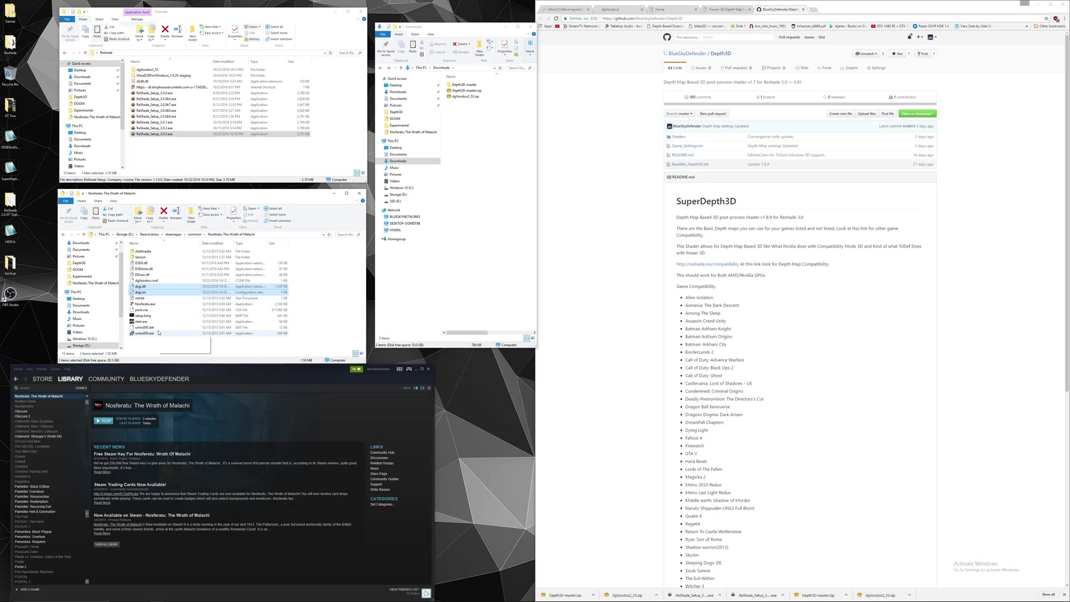
{"action": "left_click", "coordinate": [472, 85]}
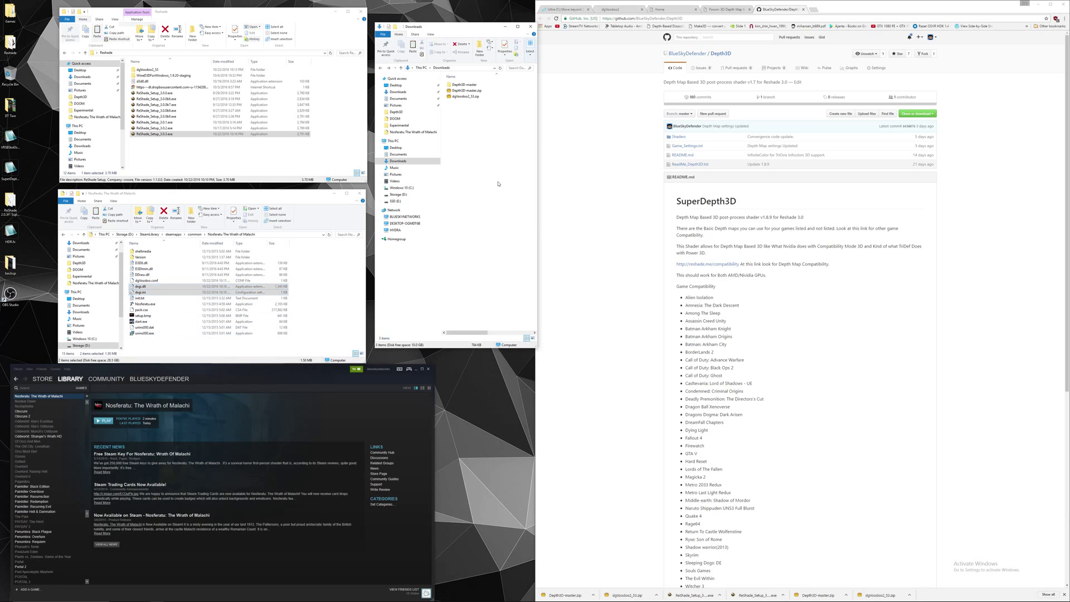
{"action": "double_click", "coordinate": [472, 84]}
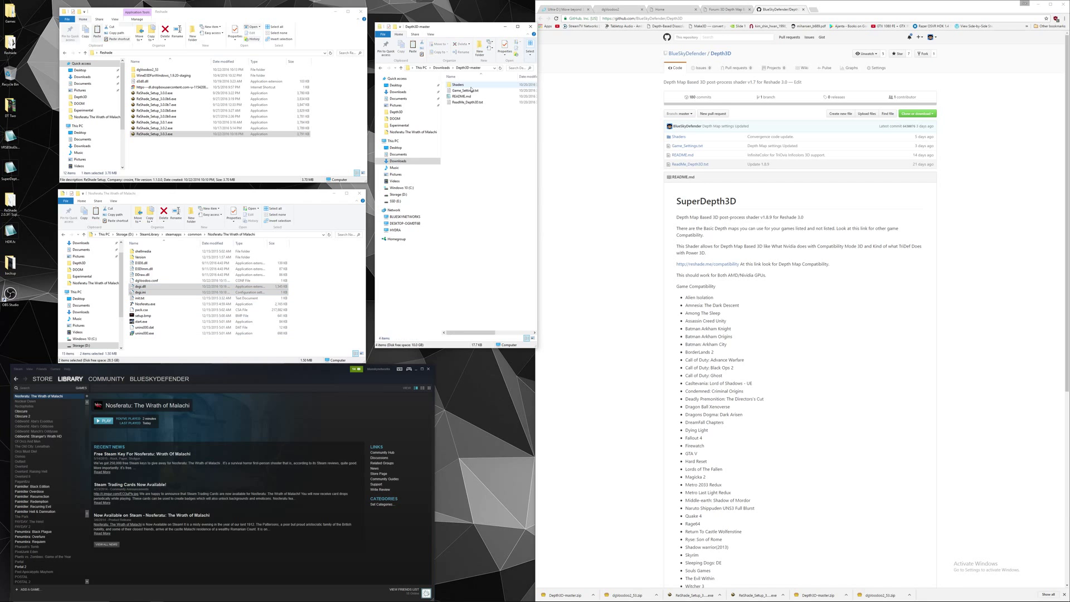
{"action": "left_click", "coordinate": [379, 68]}
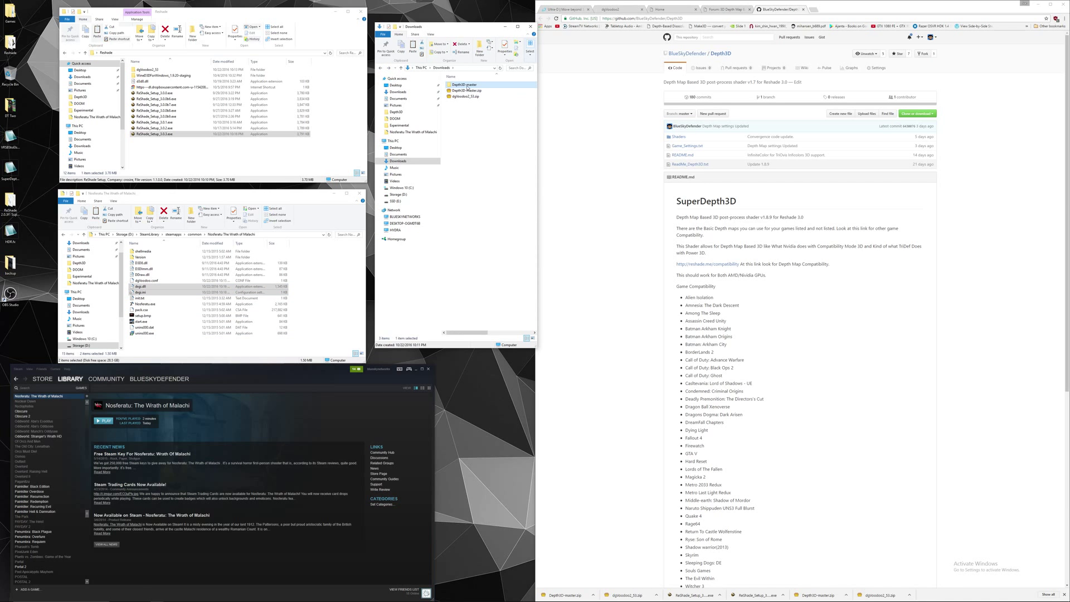
{"action": "double_click", "coordinate": [467, 85]}
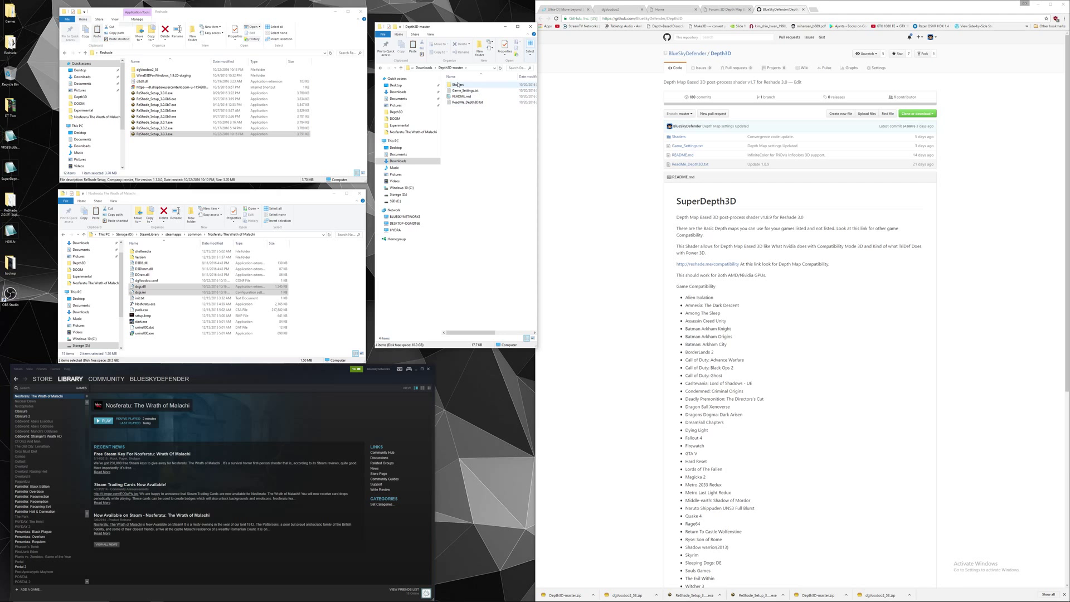
{"action": "double_click", "coordinate": [466, 87]}
{"action": "left_click", "coordinate": [383, 67]}
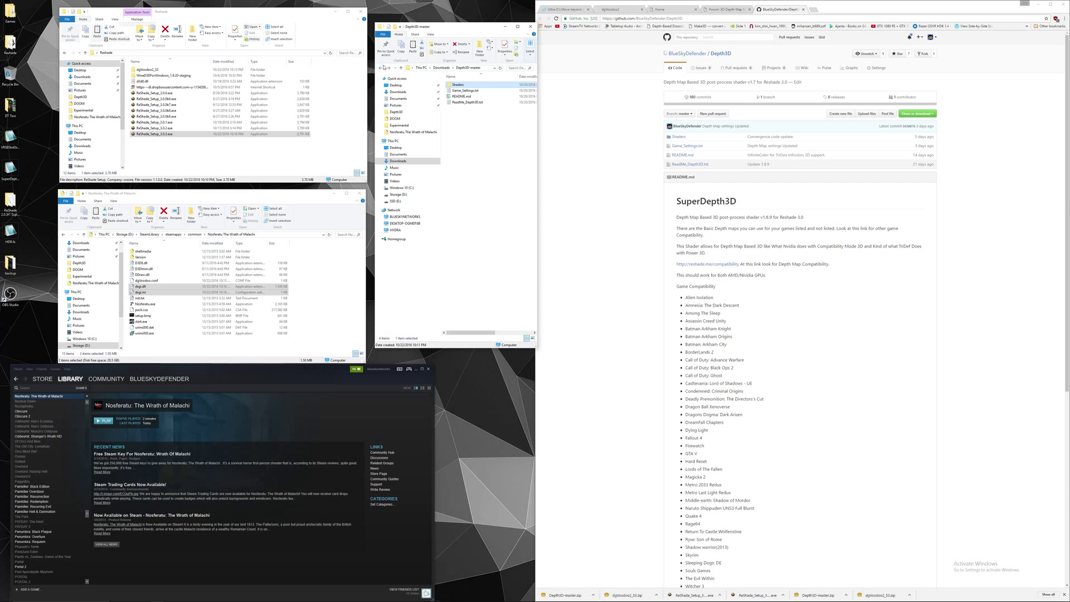
- View the recommended game settings in Game_Settings.txt from the Depth3D-master folder, and close the file
{"action": "left_click", "coordinate": [470, 91]}
{"action": "double_click", "coordinate": [470, 91]}
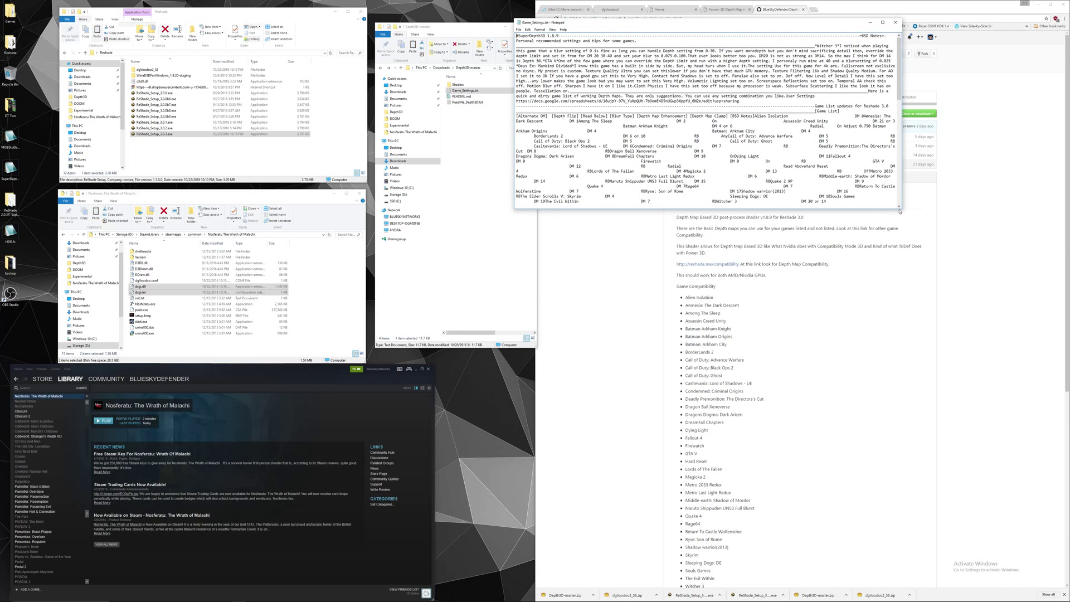
{"action": "left_click_drag", "start_coordinate": [899, 208], "coordinate": [775, 538]}
{"action": "left_click", "coordinate": [770, 22]}
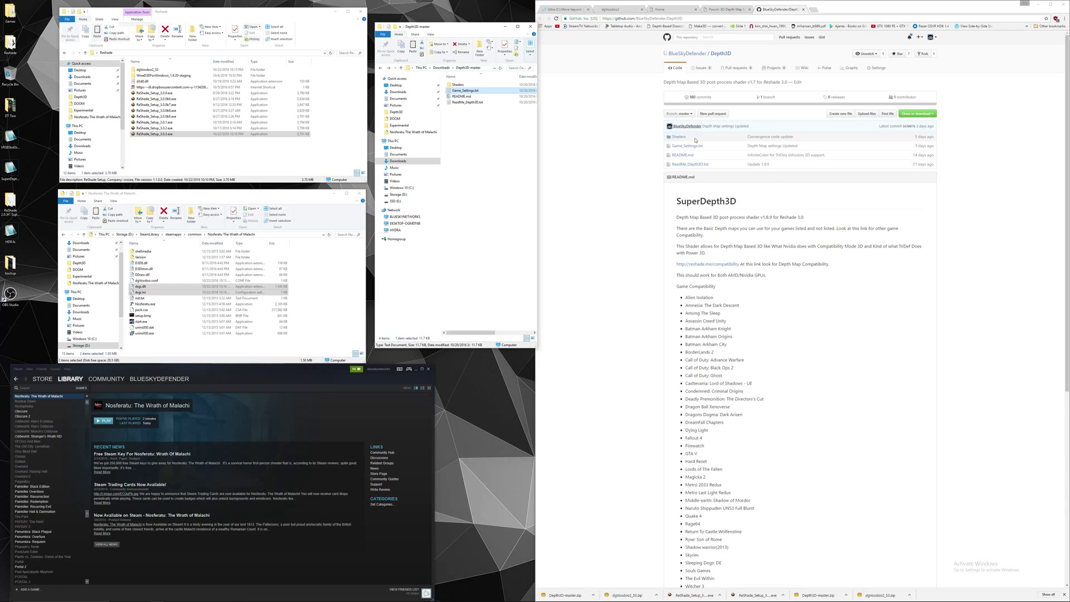
- View the game list and depth map settings in Game_Settings.txt in the Depth3D GitHub repository, and return to the repository page
{"action": "left_click", "coordinate": [687, 146]}
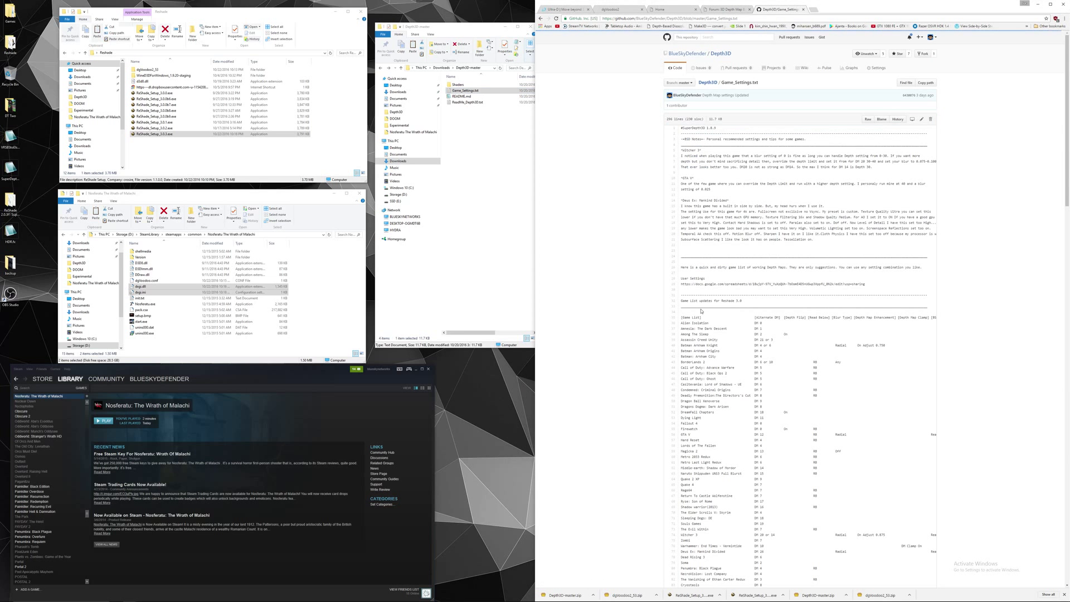
{"action": "scroll", "coordinate": [676, 282], "scroll_direction": "down", "scroll_amount": 3}
{"action": "scroll", "coordinate": [676, 281], "scroll_direction": "down", "scroll_amount": 3}
{"action": "scroll", "coordinate": [731, 195], "scroll_direction": "up", "scroll_amount": 4}
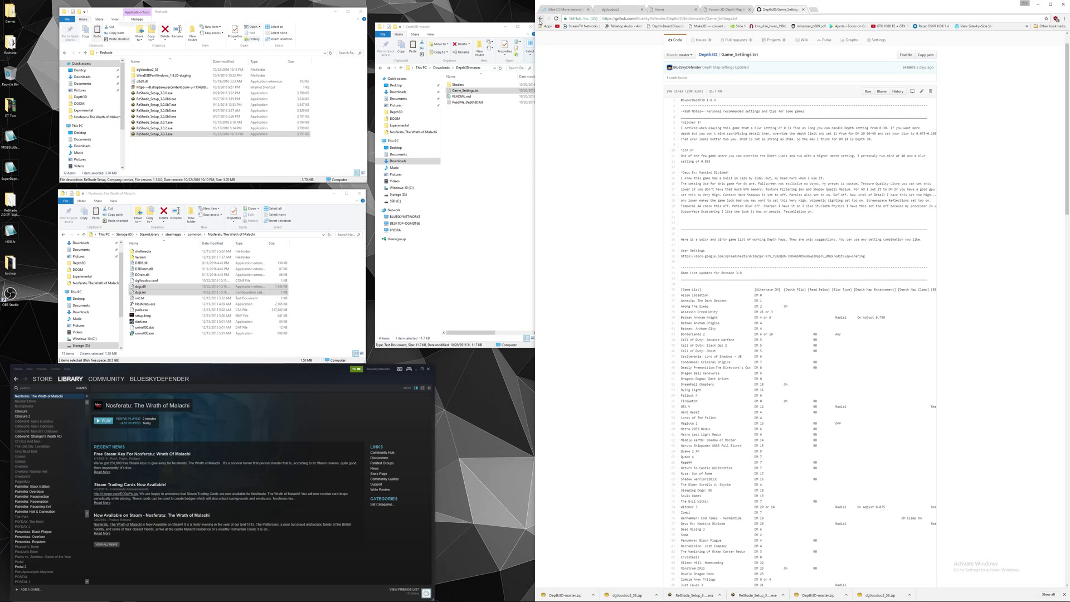
{"action": "scroll", "coordinate": [711, 244], "scroll_direction": "down", "scroll_amount": 6}
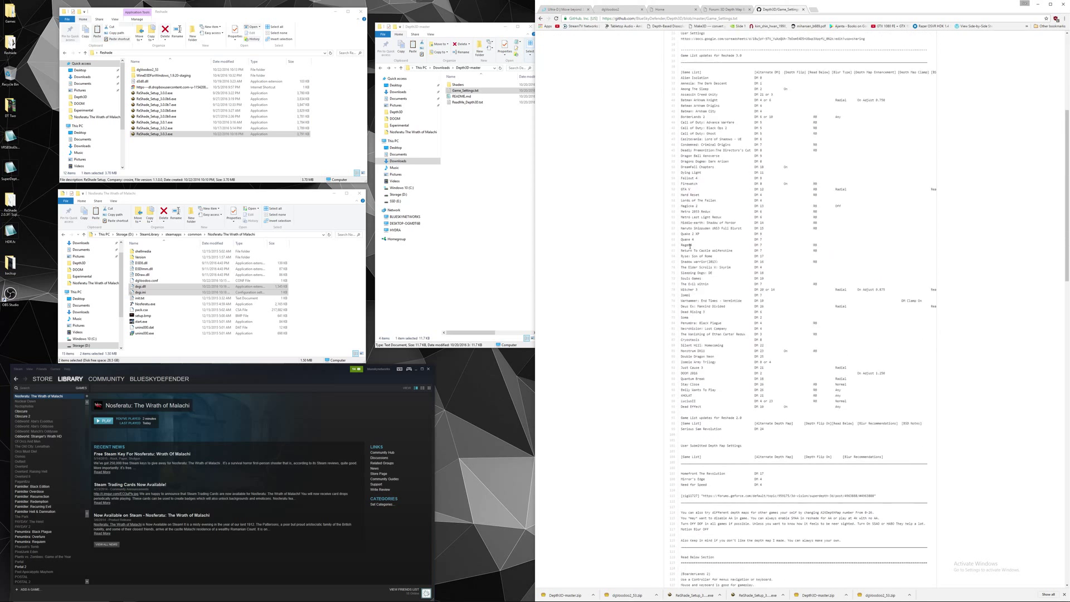
{"action": "scroll", "coordinate": [710, 244], "scroll_direction": "up", "scroll_amount": 3}
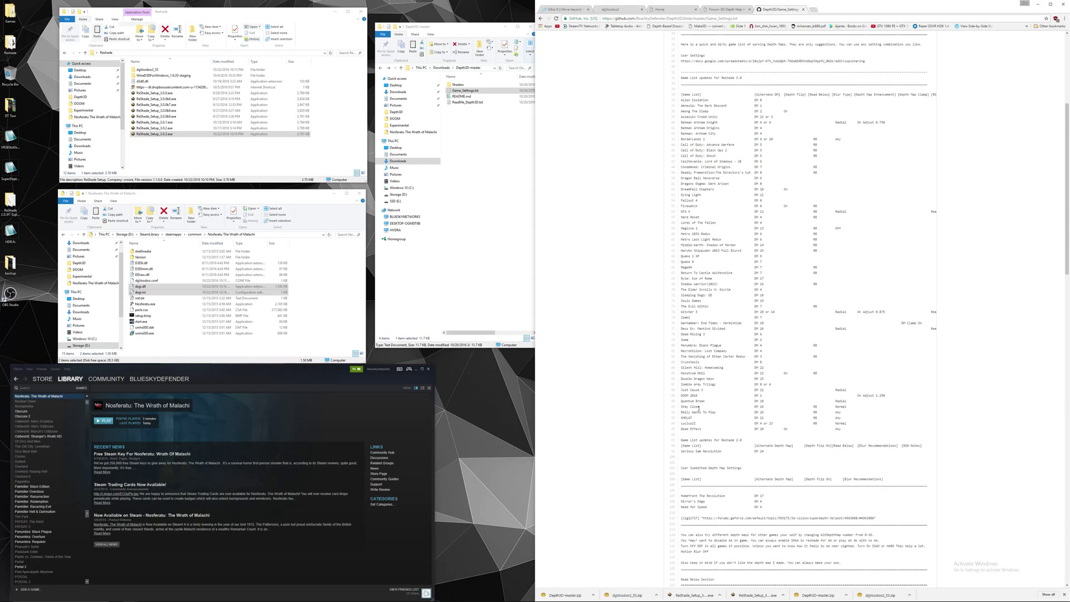
{"action": "scroll", "coordinate": [724, 379], "scroll_direction": "down", "scroll_amount": 3}
{"action": "scroll", "coordinate": [751, 322], "scroll_direction": "up", "scroll_amount": 2}
{"action": "scroll", "coordinate": [584, 64], "scroll_direction": "up", "scroll_amount": 5}
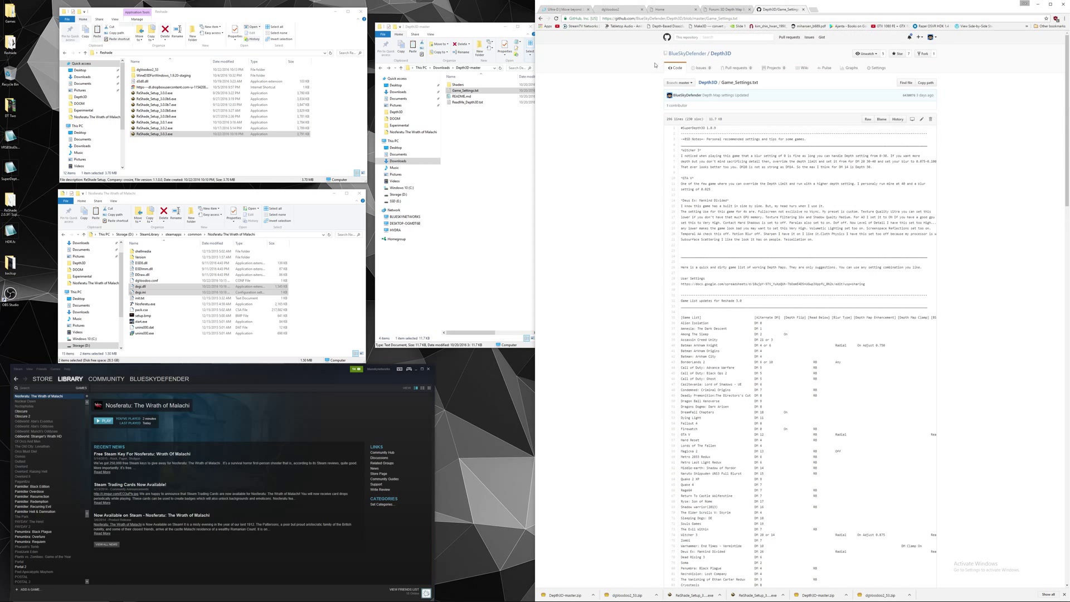
{"action": "left_click", "coordinate": [540, 18]}
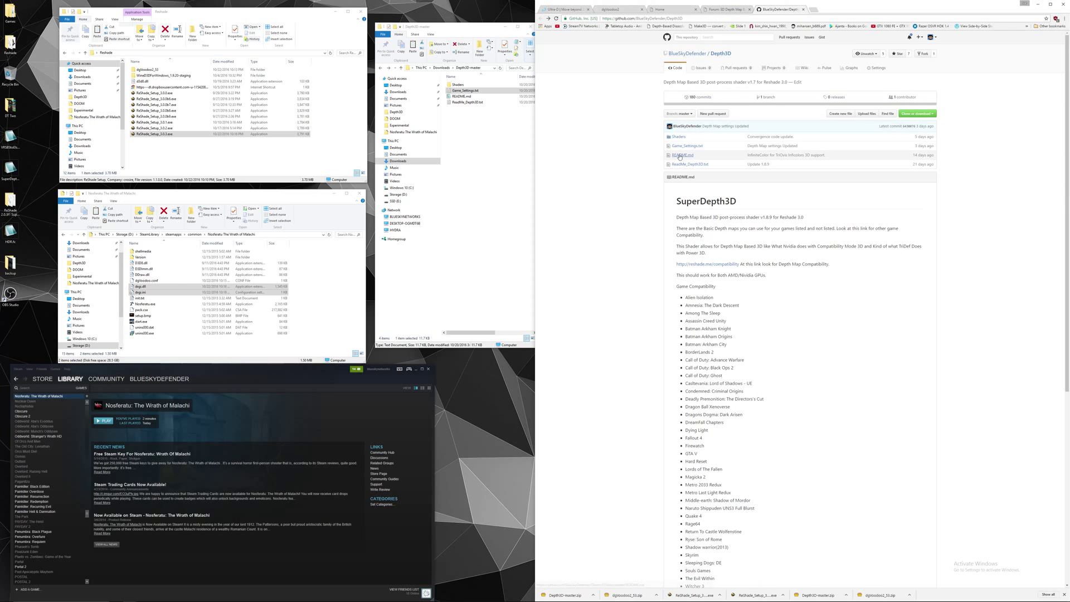
- View README.md and ReadMe_Depth3D.txt in the GitHub repository, returning to the repository page after each
{"action": "left_click", "coordinate": [680, 155]}
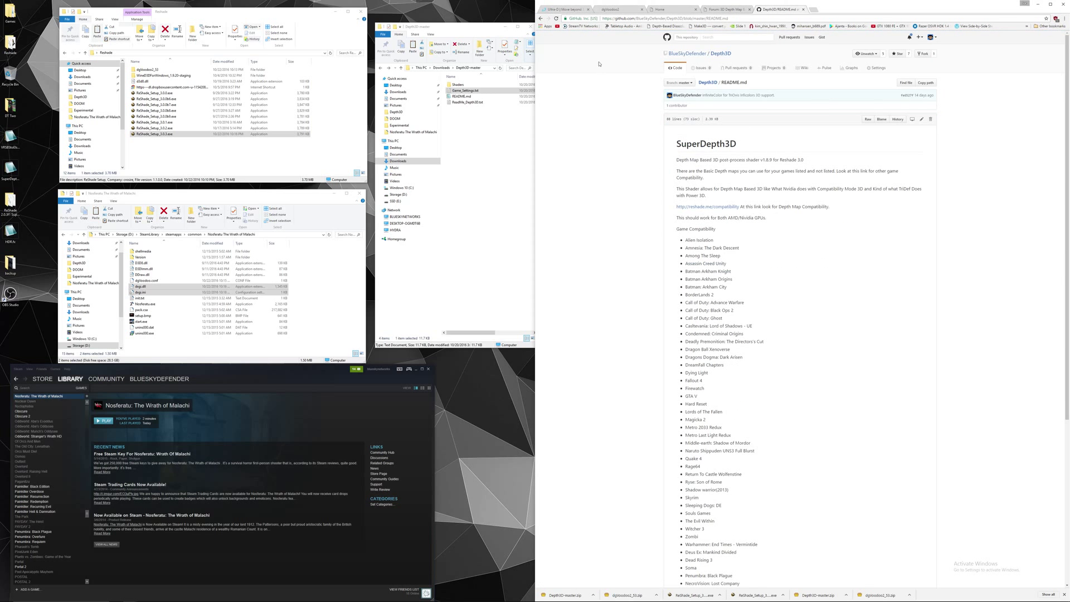
{"action": "left_click", "coordinate": [540, 19]}
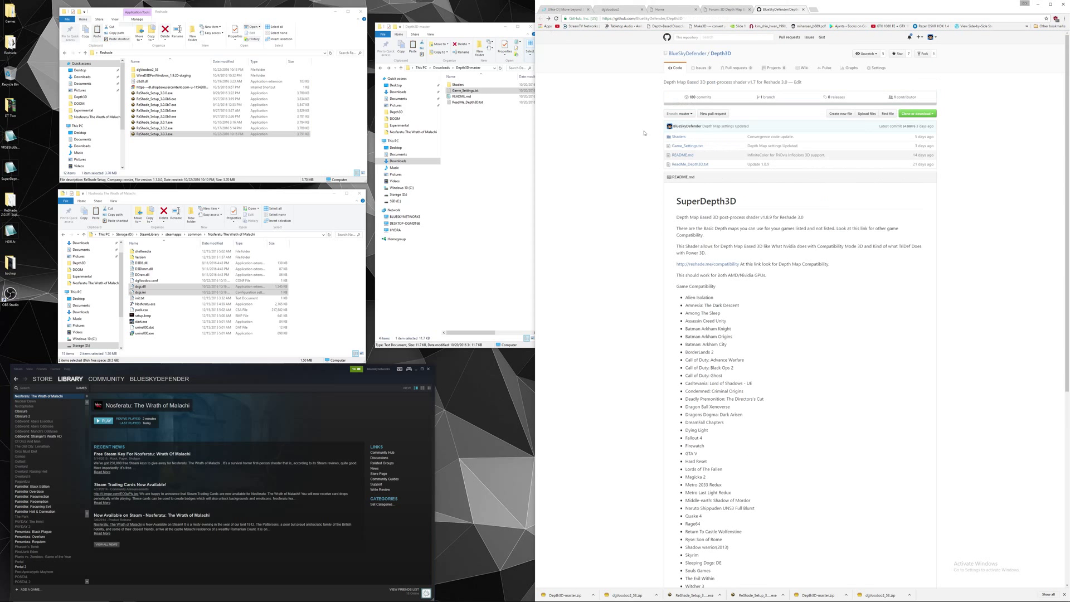
{"action": "left_click", "coordinate": [689, 165]}
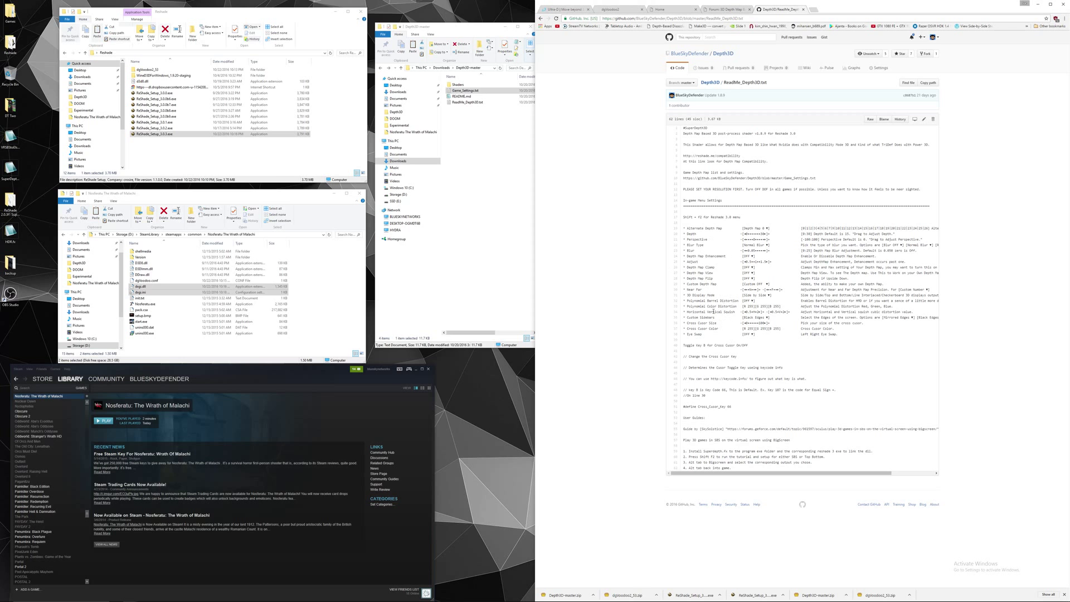
{"action": "left_click", "coordinate": [540, 18]}
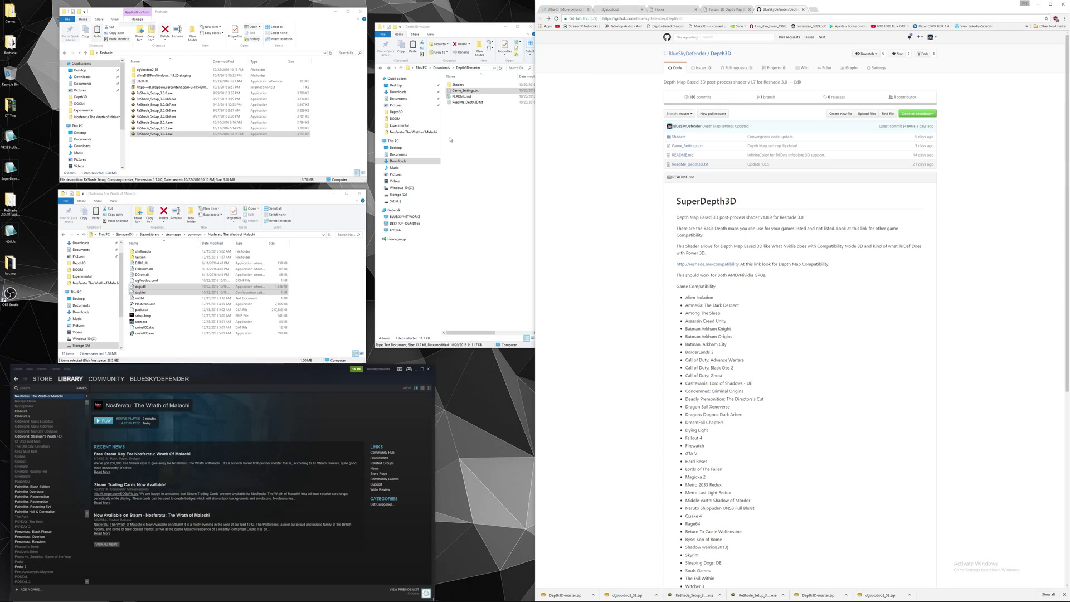
- Copy SuperDepth3D.fx from the downloaded Shaders folder and switch to the Nosferatu game folder
{"action": "left_click", "coordinate": [457, 87]}
{"action": "double_click", "coordinate": [457, 86]}
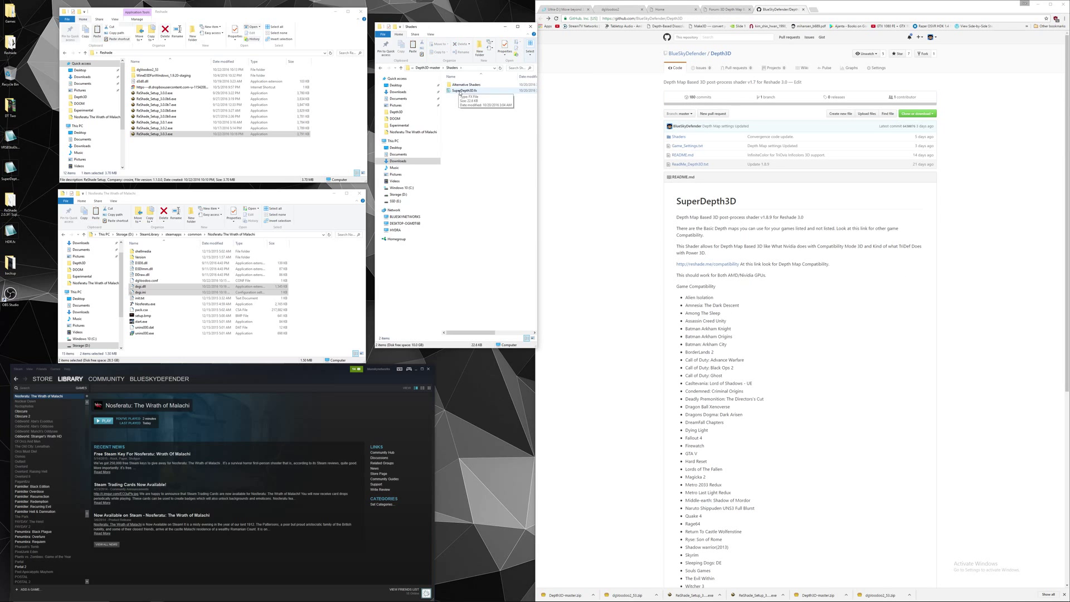
{"action": "left_click", "coordinate": [459, 92]}
{"action": "right_click", "coordinate": [460, 93]}
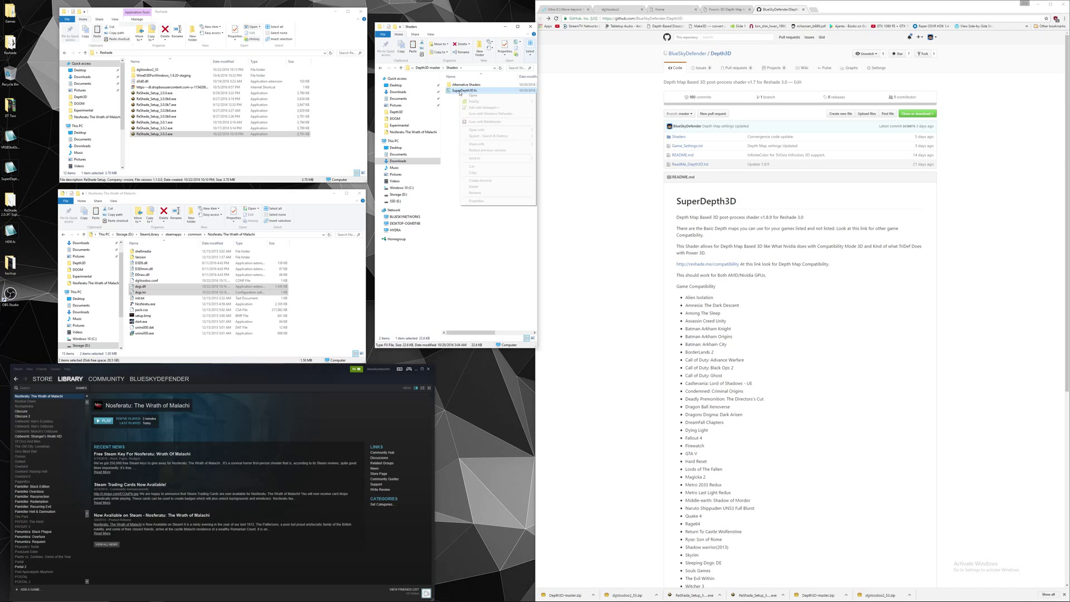
{"action": "left_click", "coordinate": [477, 174]}
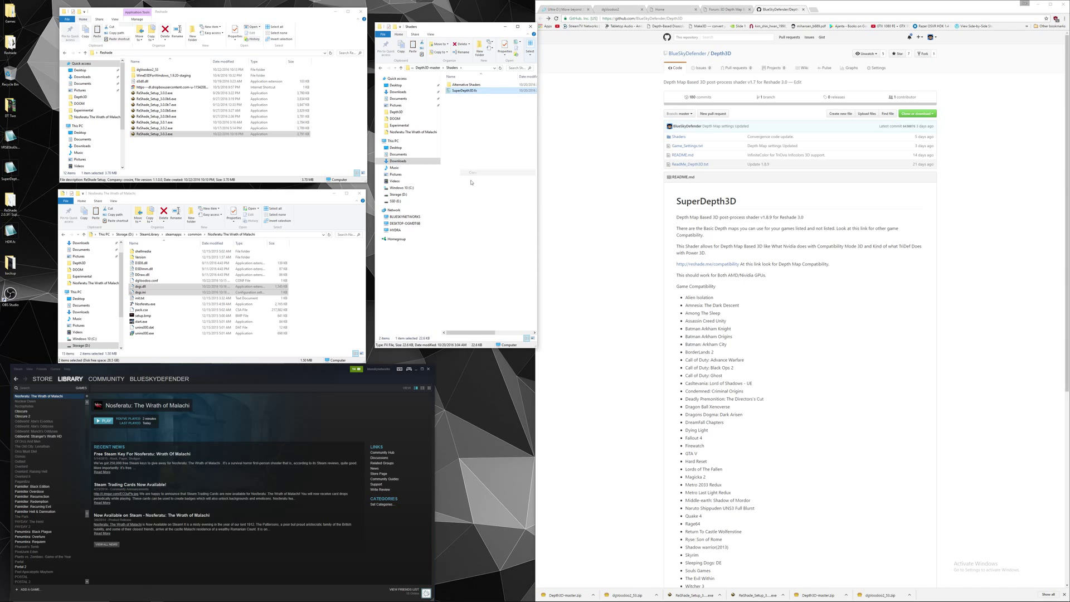
{"action": "left_click", "coordinate": [183, 342]}
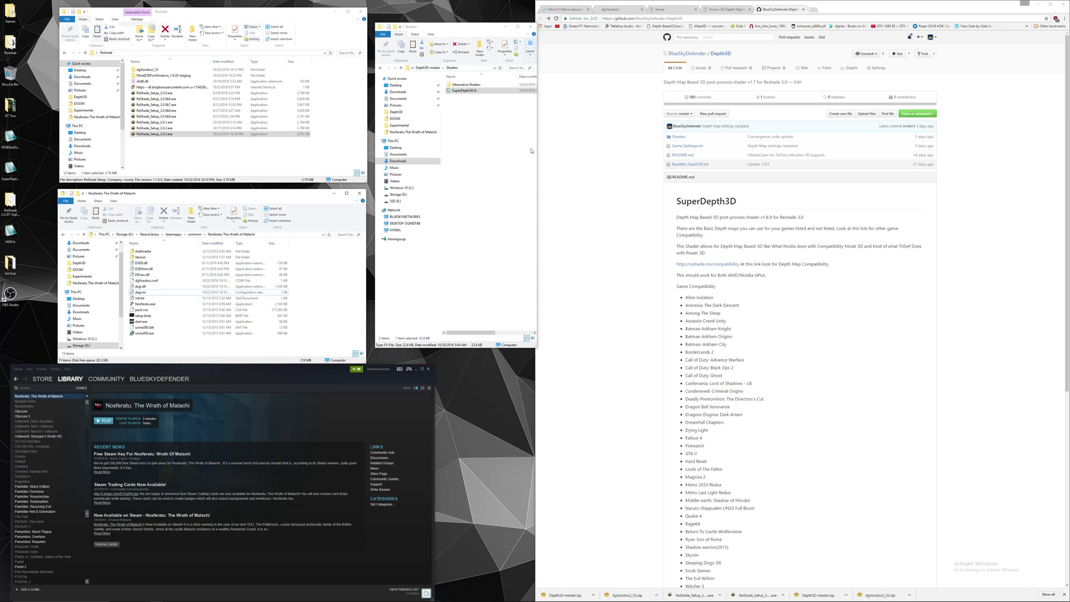
- Copy the first SuperDepth3D shader file from the Experimental folder inside Alternative Shaders
{"action": "double_click", "coordinate": [467, 85]}
{"action": "double_click", "coordinate": [467, 85]}
{"action": "right_click", "coordinate": [468, 85]}
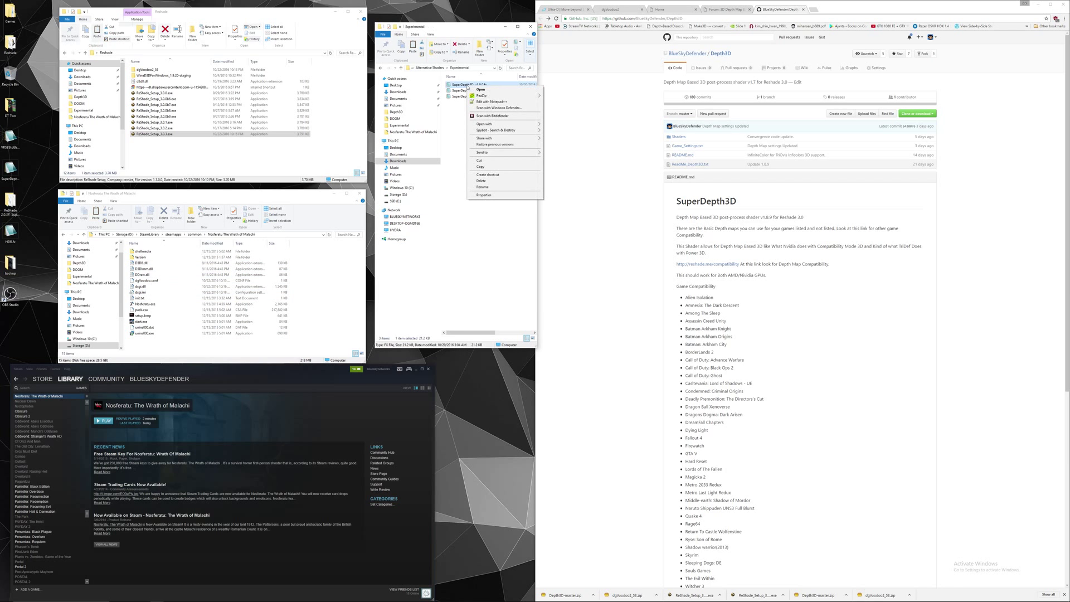
{"action": "left_click", "coordinate": [484, 169]}
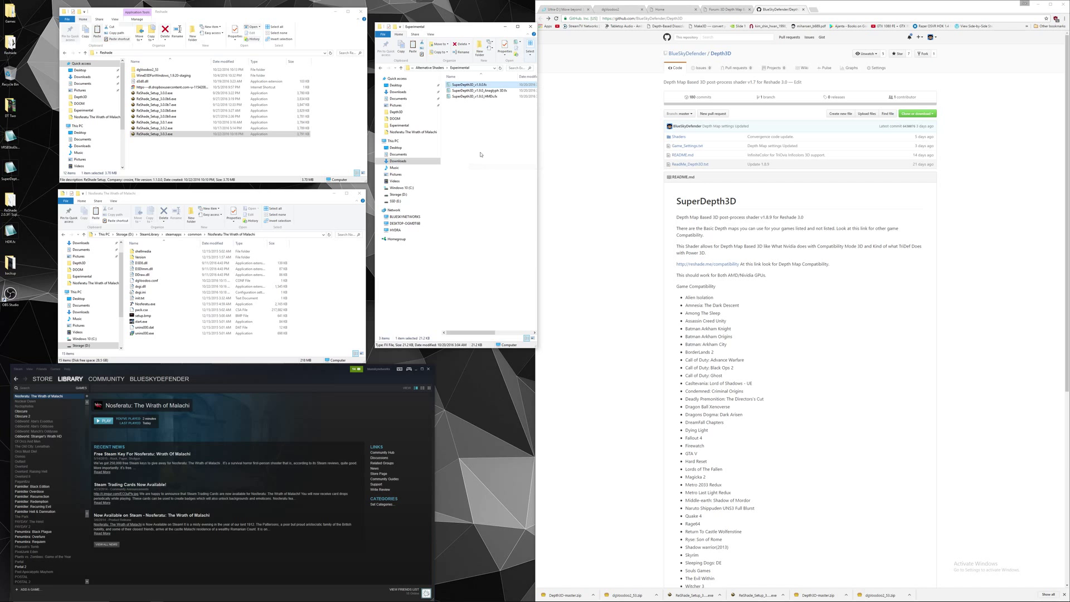
- Look through the Legacy folder under Alternative Shaders and check the SuperDepth3D shader files in its Older Versions subfolder
{"action": "left_click", "coordinate": [427, 69]}
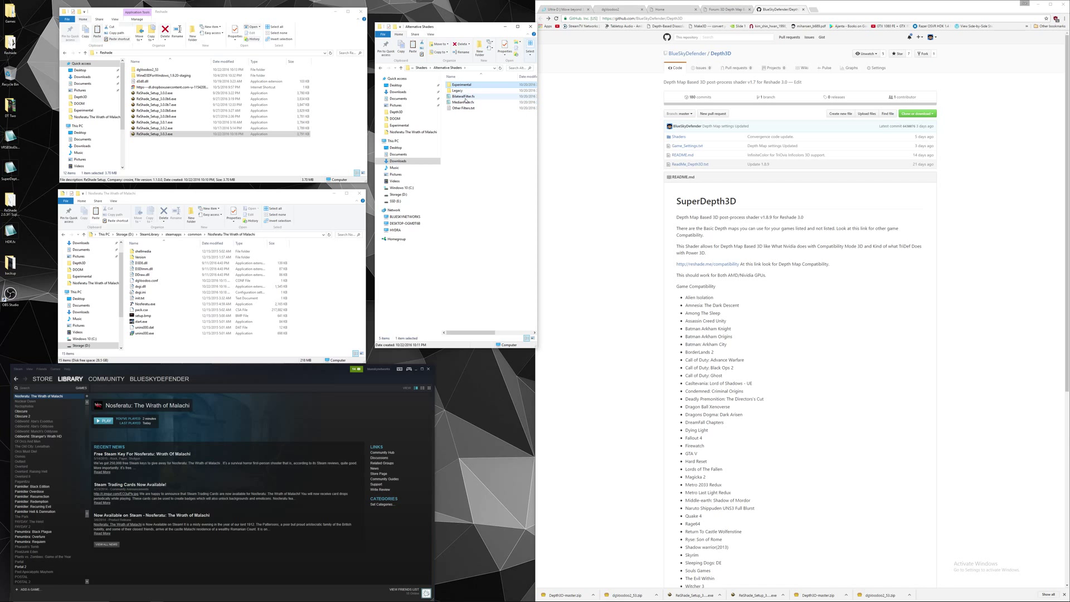
{"action": "double_click", "coordinate": [461, 90]}
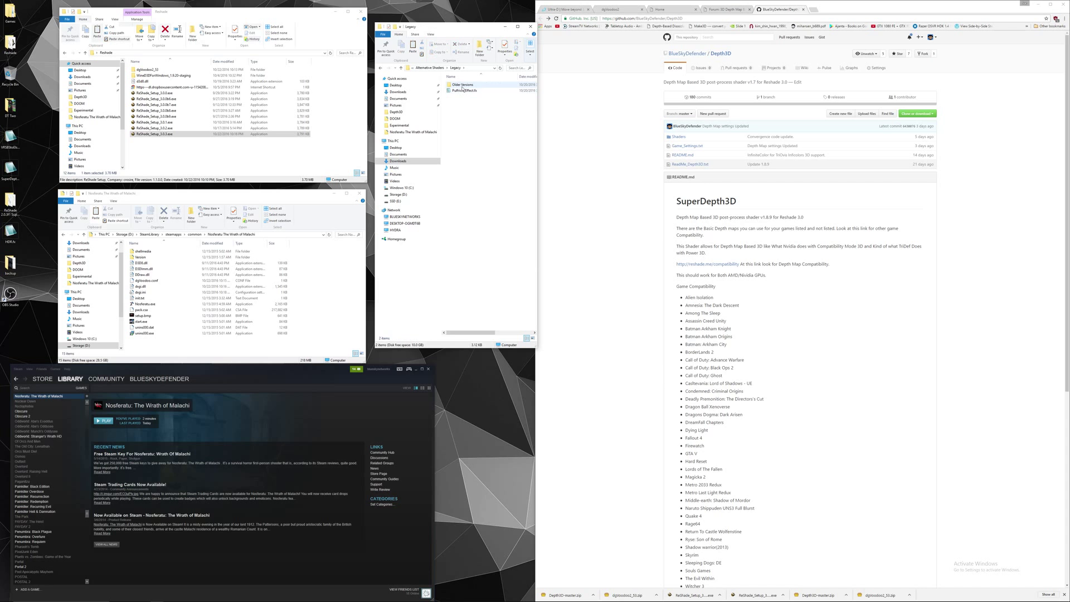
{"action": "double_click", "coordinate": [462, 86]}
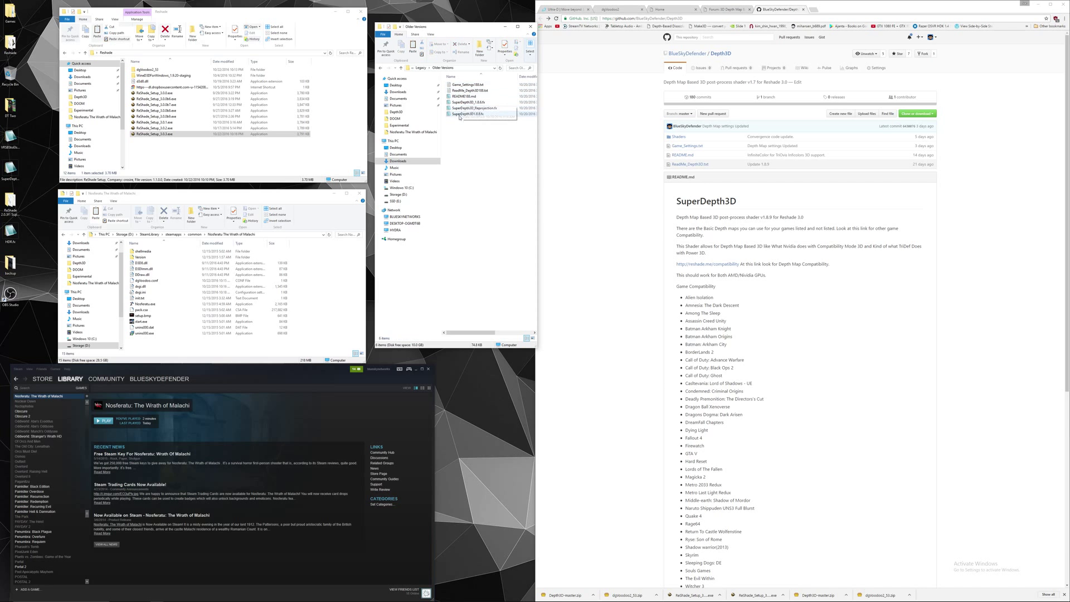
{"action": "left_click", "coordinate": [474, 103]}
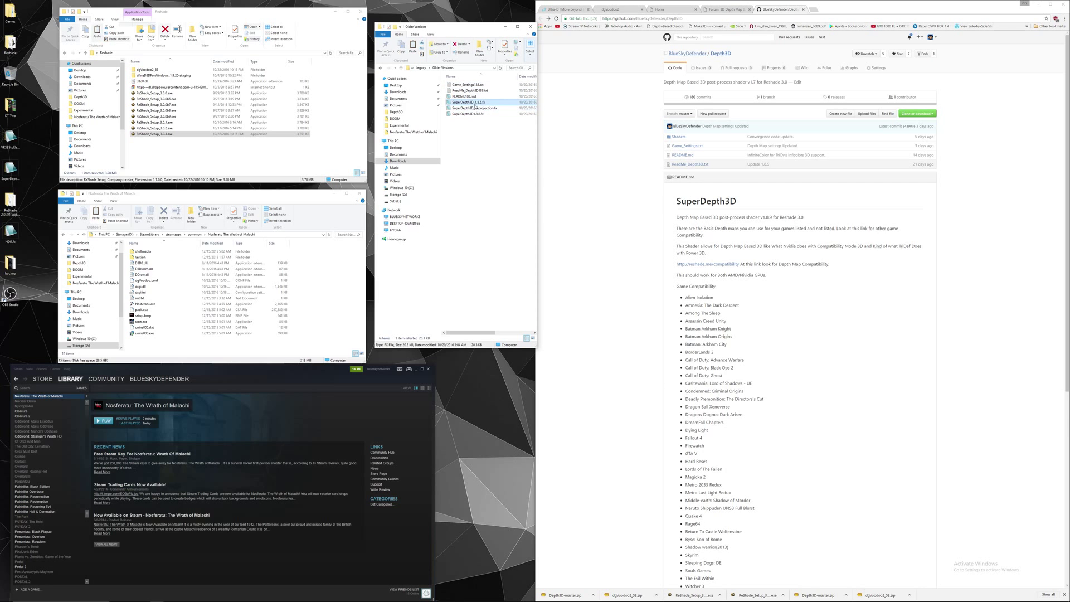
{"action": "left_click", "coordinate": [473, 112]}
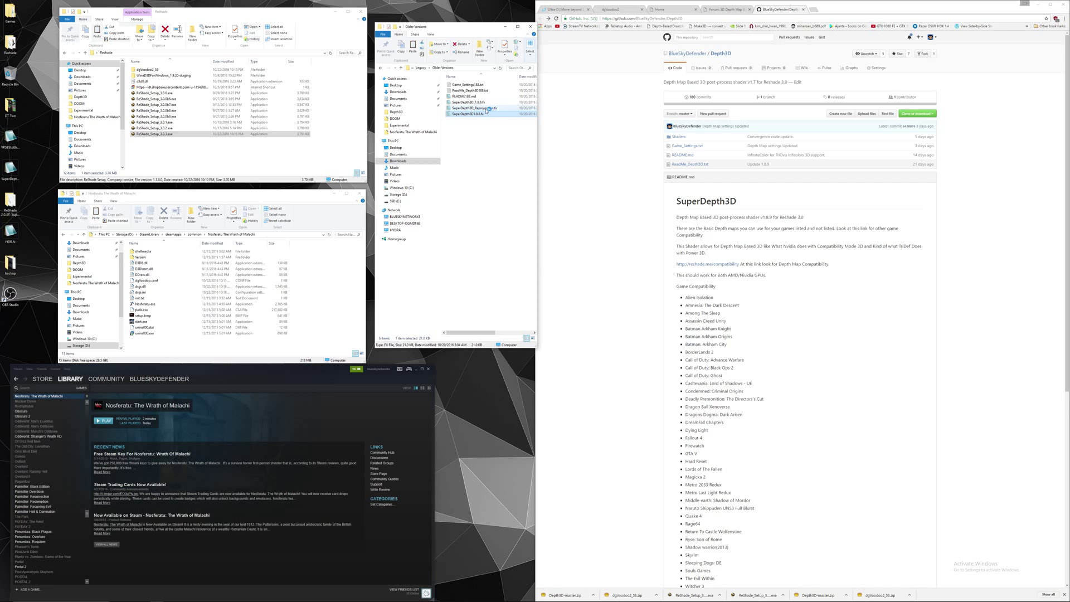
- View the old game settings text file from Older Versions in Notepad, toggle Word Wrap off and on, and close it
{"action": "double_click", "coordinate": [467, 84]}
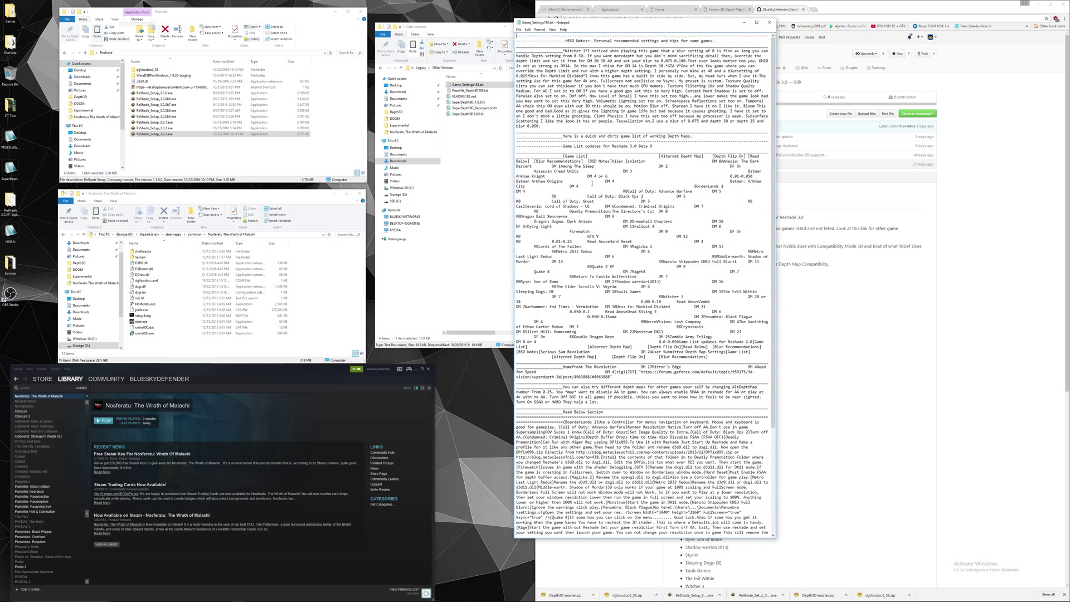
{"action": "left_click", "coordinate": [553, 29]}
{"action": "left_click", "coordinate": [544, 36]}
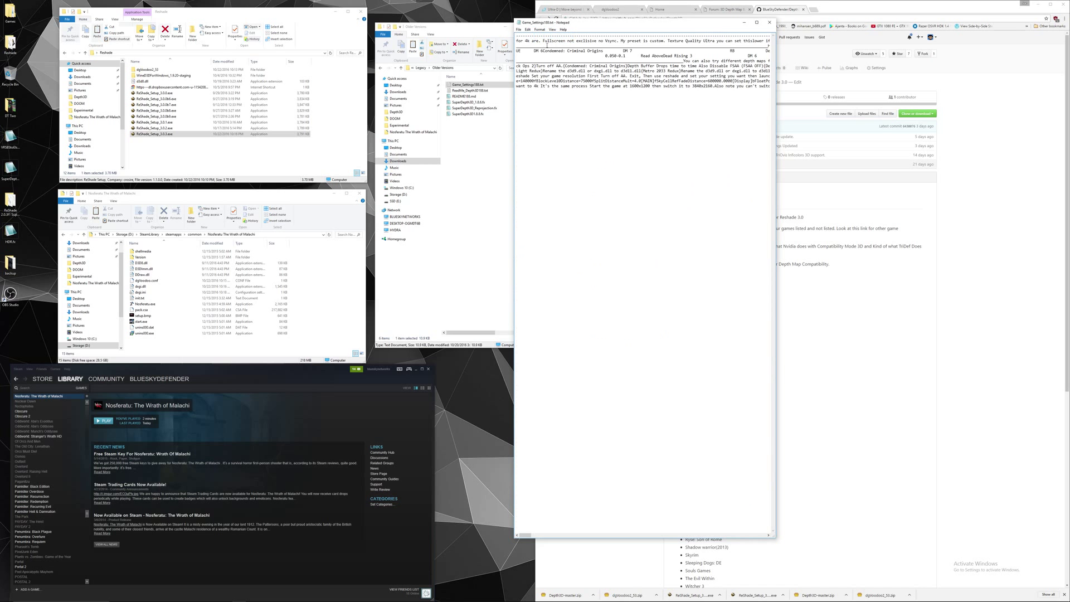
{"action": "left_click", "coordinate": [540, 29]}
{"action": "left_click", "coordinate": [544, 36]}
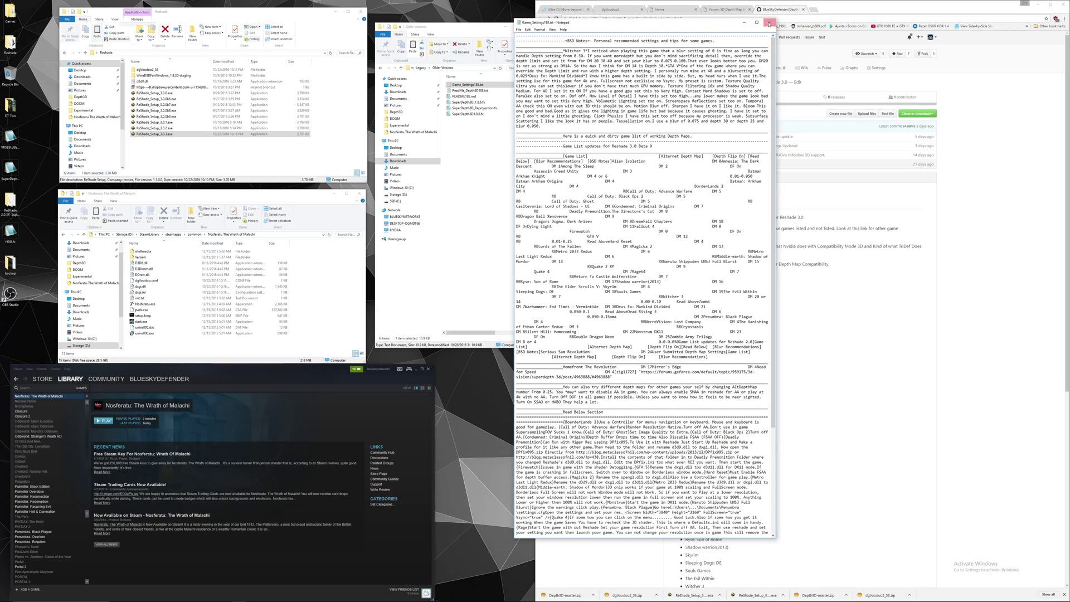
{"action": "left_click", "coordinate": [769, 23]}
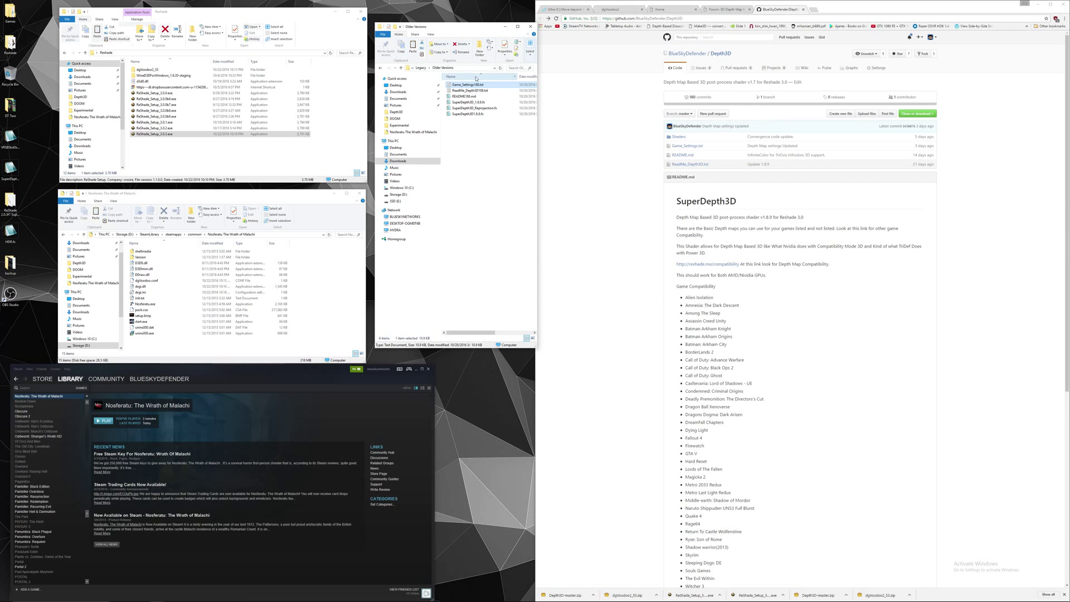
- View the old game settings file in Notepad++, close it, and return to the Legacy folder
{"action": "left_click", "coordinate": [512, 113]}
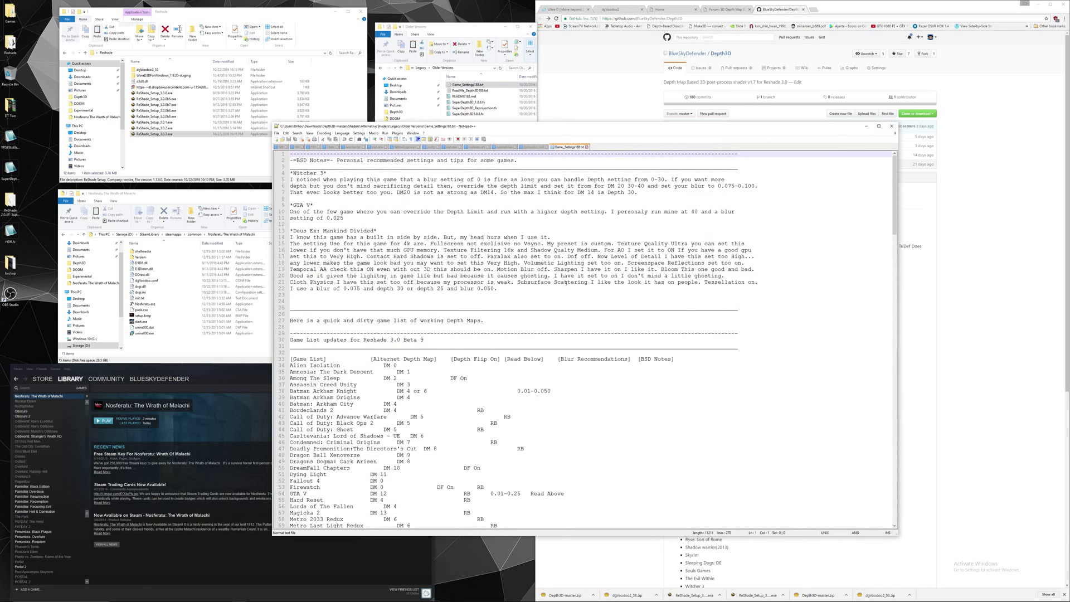
{"action": "left_click", "coordinate": [892, 126]}
{"action": "left_click", "coordinate": [495, 133]}
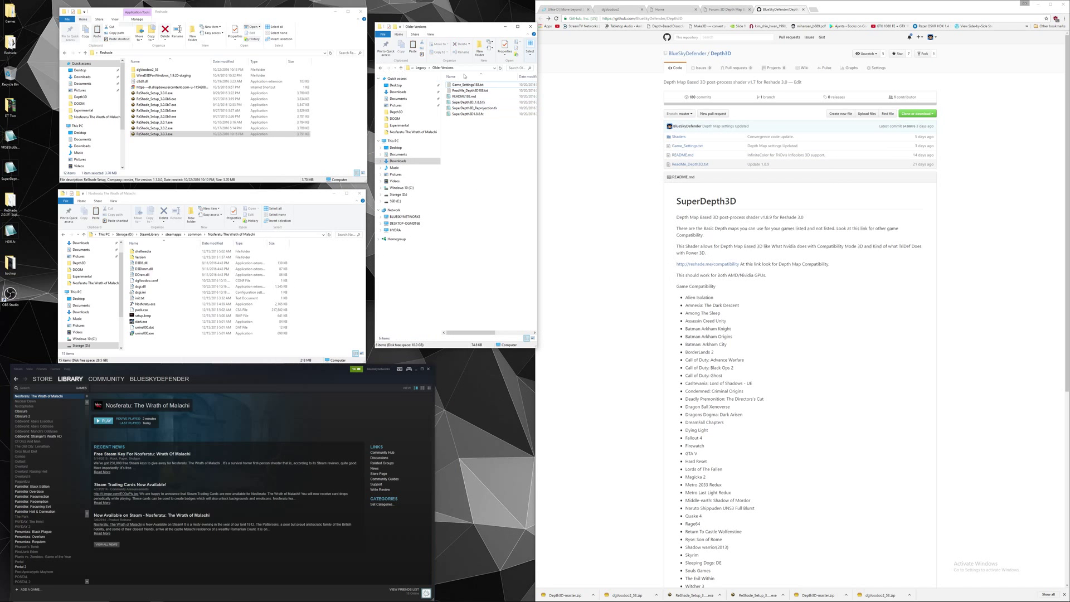
{"action": "left_click", "coordinate": [380, 67]}
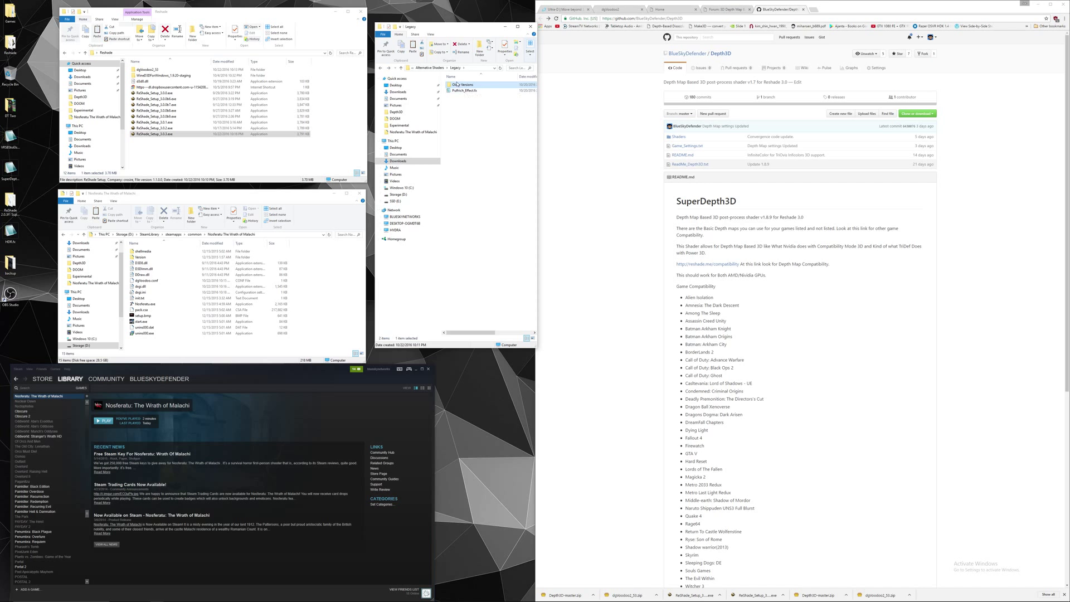
- Copy the base SuperDepth3D shader from the Experimental folder again, and point out the Anaglyph 3D and HMD variants by selecting each
{"action": "left_click", "coordinate": [446, 67]}
{"action": "left_click", "coordinate": [462, 79]}
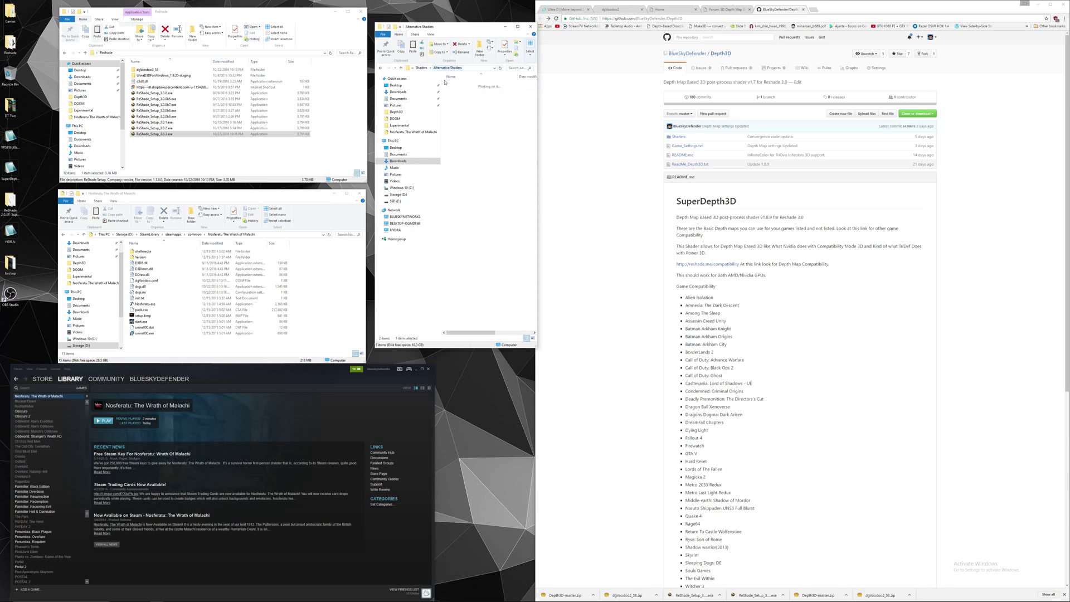
{"action": "left_click", "coordinate": [462, 85]}
{"action": "right_click", "coordinate": [462, 87]}
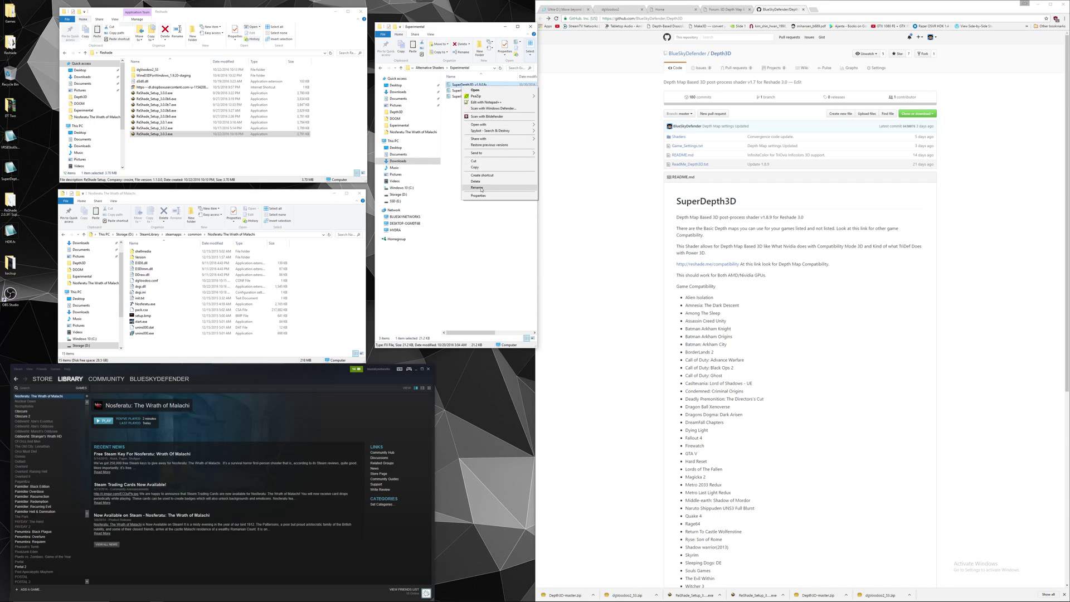
{"action": "left_click", "coordinate": [484, 169]}
{"action": "left_click", "coordinate": [481, 92]}
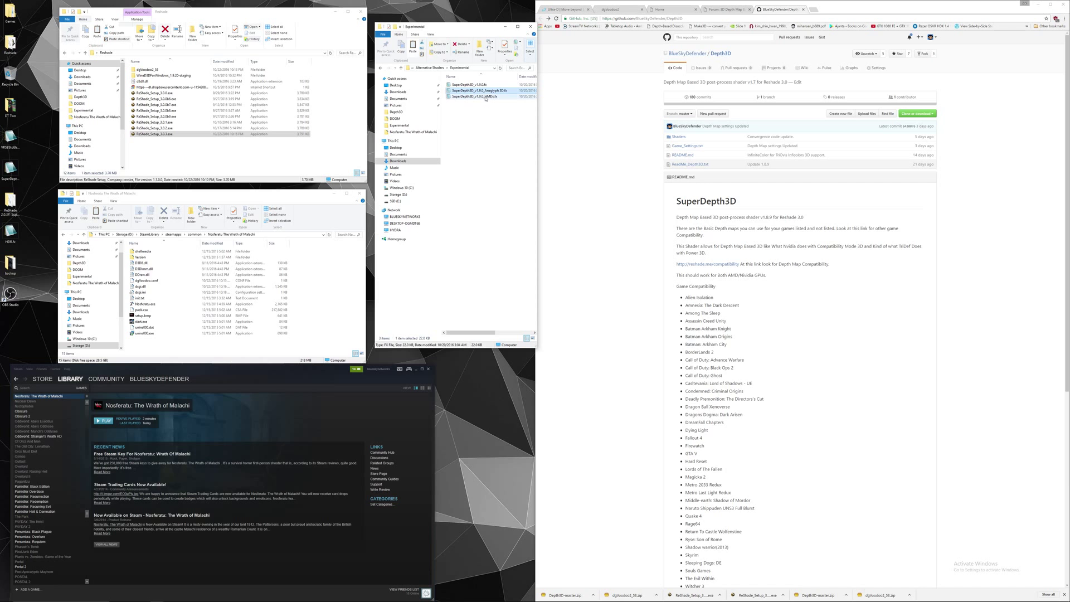
{"action": "left_click", "coordinate": [469, 99]}
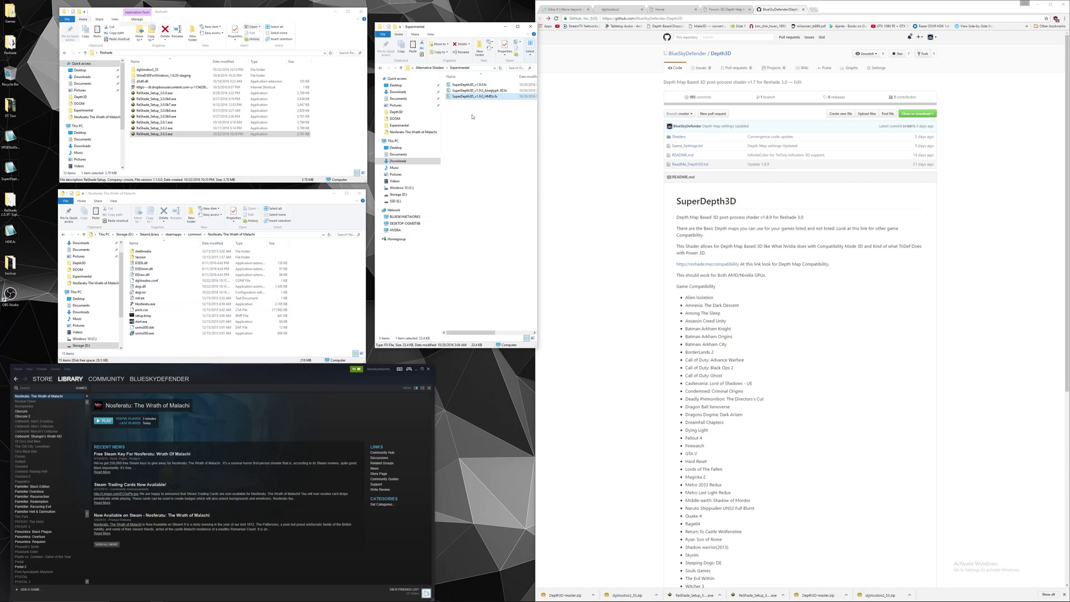
- Open the Anaglyph 3D variant of the SuperDepth3D shader in the text editor, look through its setting definitions, and close it
{"action": "double_click", "coordinate": [476, 91]}
{"action": "scroll", "coordinate": [493, 232], "scroll_direction": "down", "scroll_amount": 7}
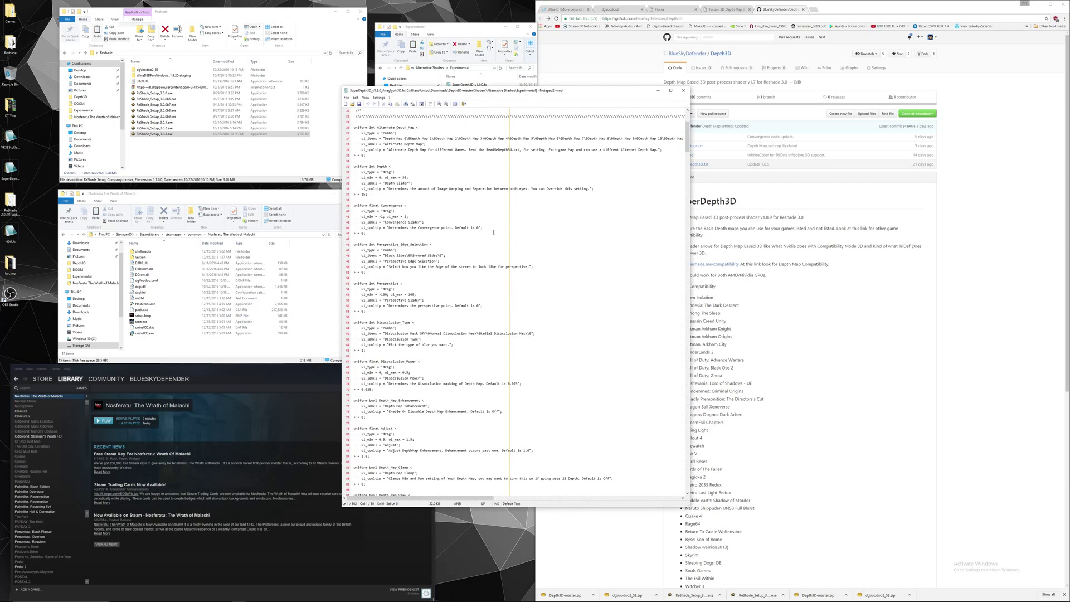
{"action": "scroll", "coordinate": [501, 232], "scroll_direction": "down", "scroll_amount": 8}
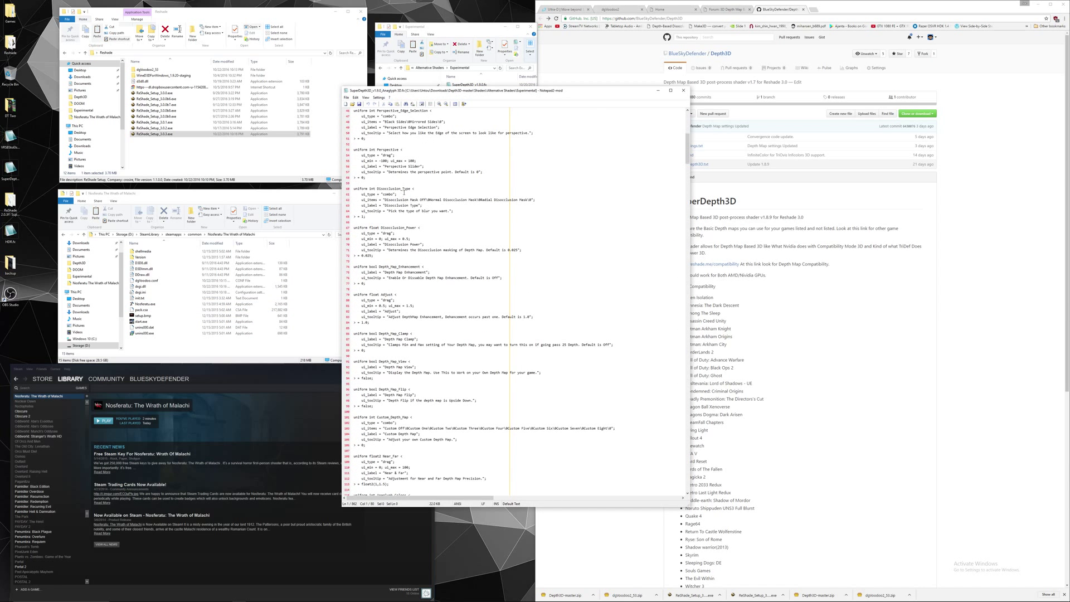
{"action": "scroll", "coordinate": [404, 192], "scroll_direction": "down", "scroll_amount": 10}
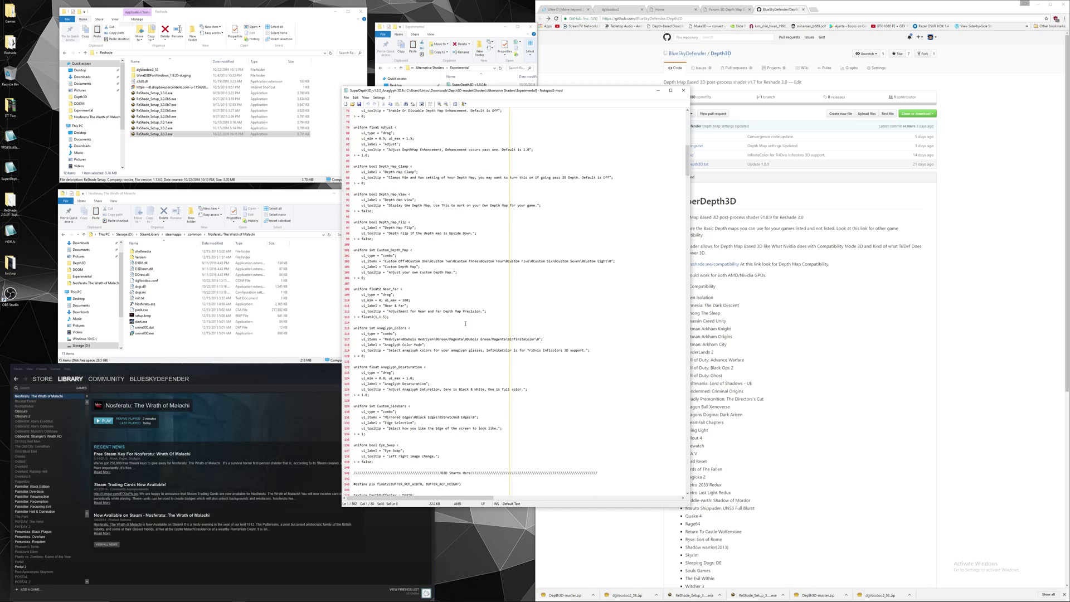
{"action": "scroll", "coordinate": [496, 327], "scroll_direction": "up", "scroll_amount": 14}
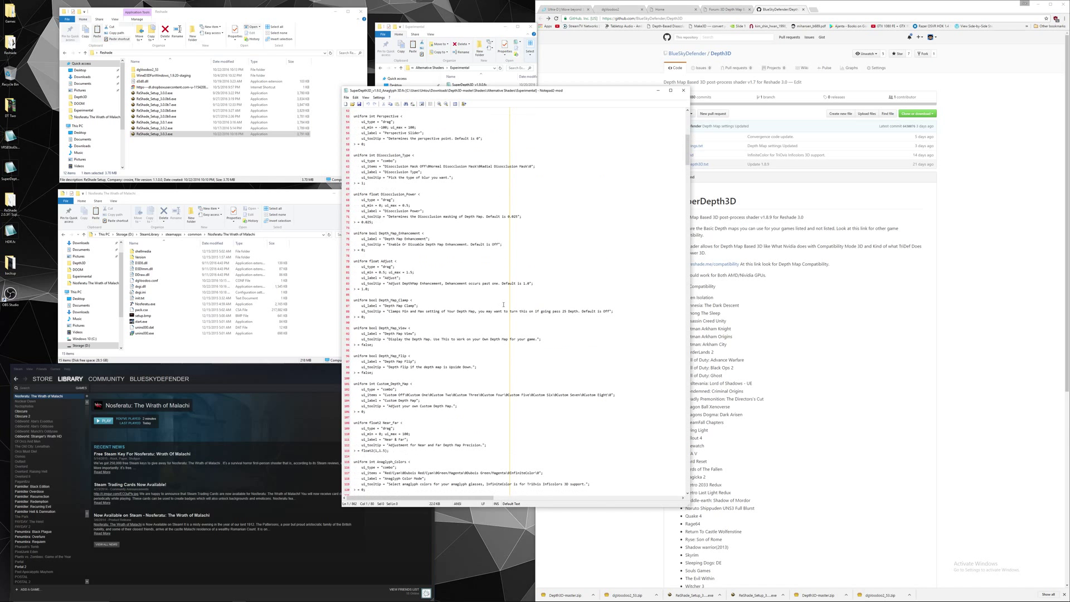
{"action": "left_click", "coordinate": [685, 91]}
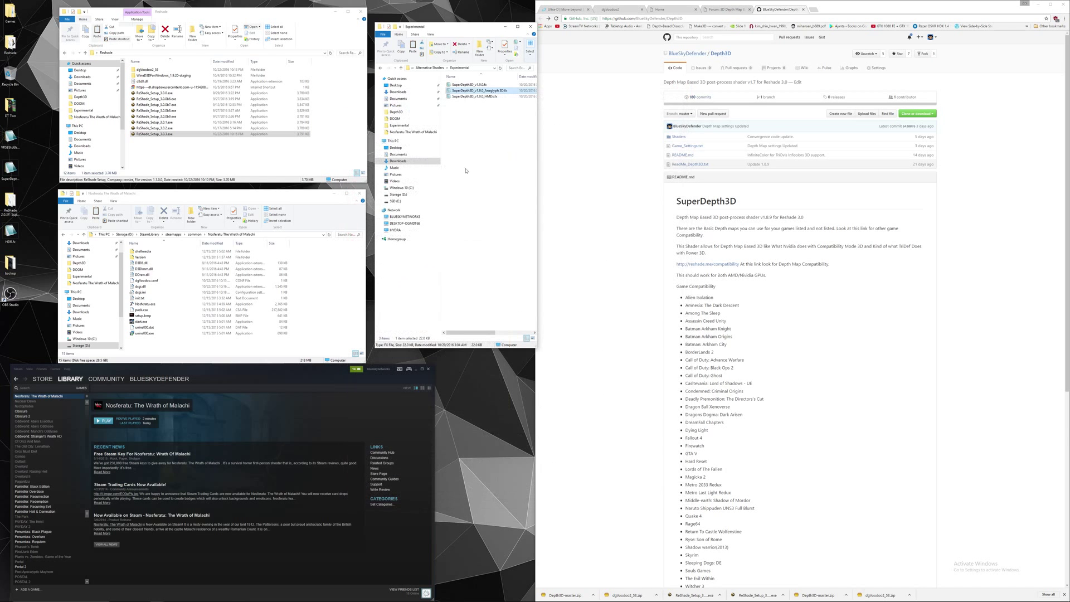
- Copy the base SuperDepth3D shader from the Experimental folder into the Nosferatu The Wrath of Malachi game folder, and launch the game from Steam
{"action": "left_click", "coordinate": [486, 97]}
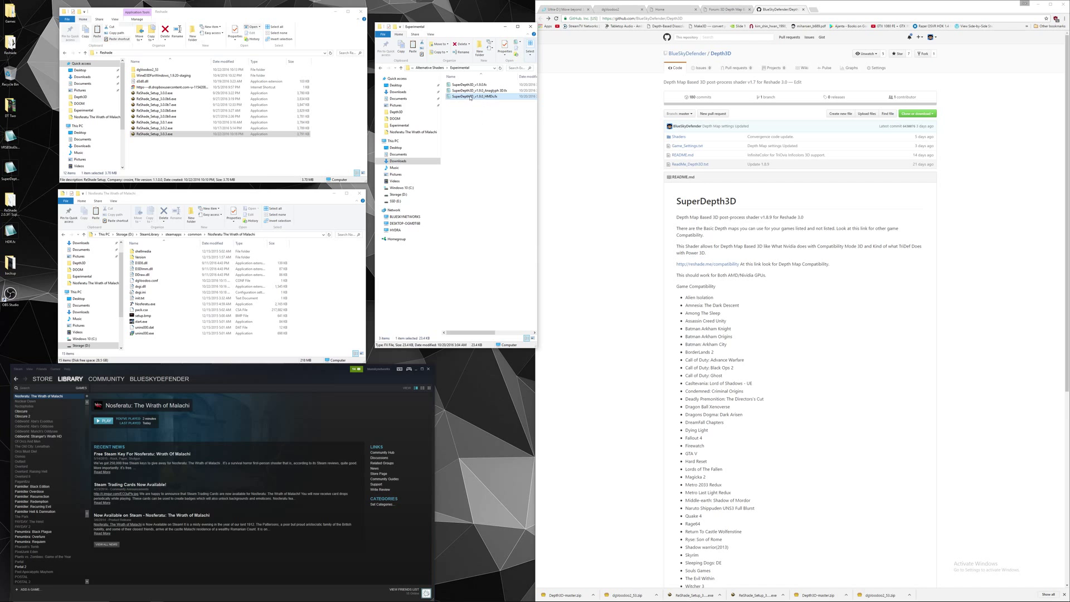
{"action": "key", "text": "Up"}
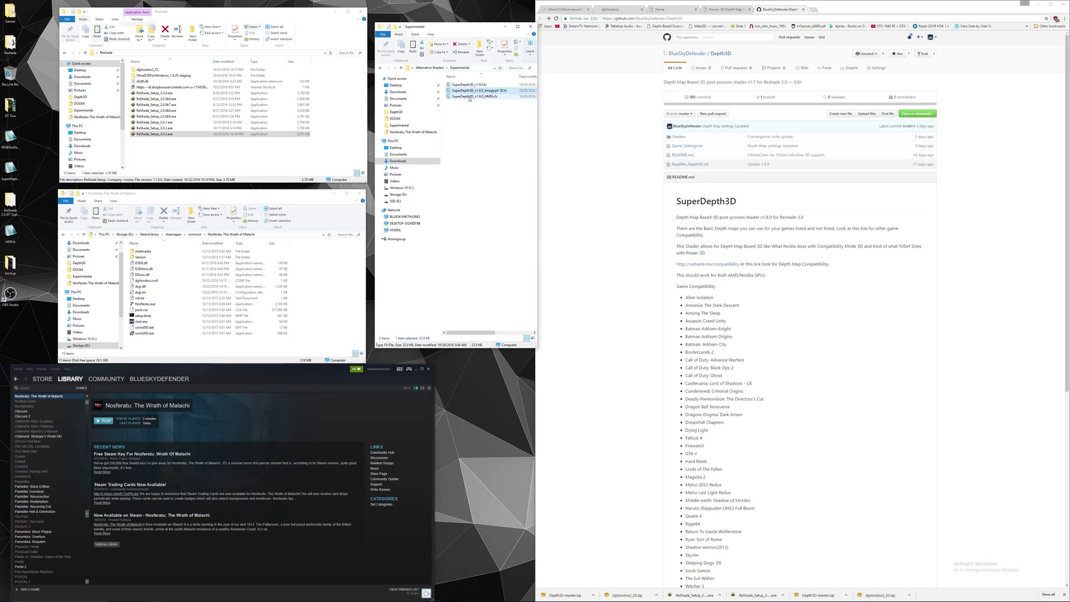
{"action": "left_click", "coordinate": [471, 85]}
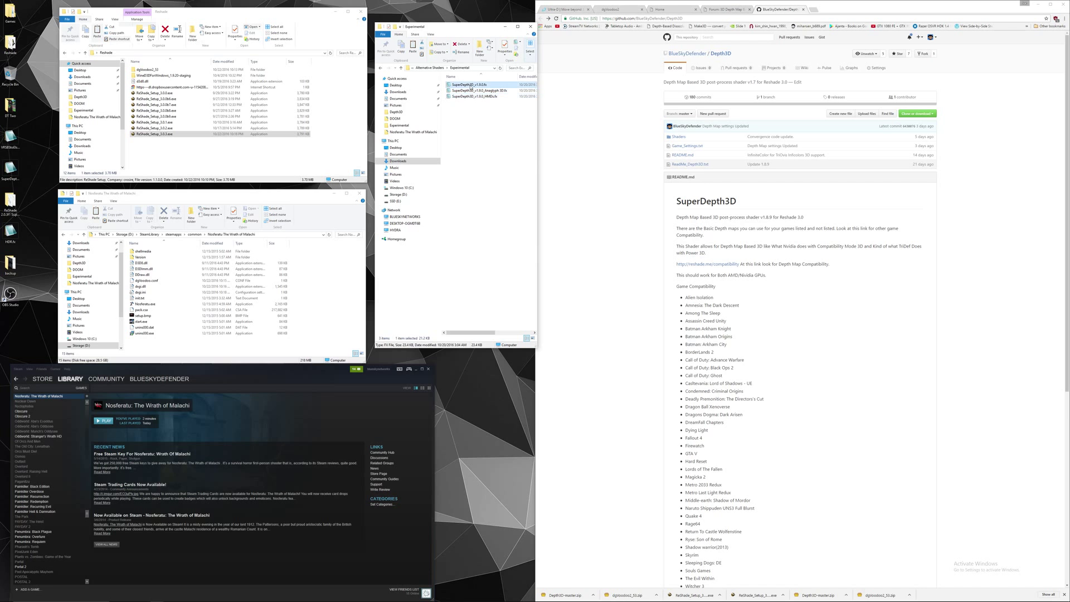
{"action": "right_click", "coordinate": [176, 345]}
{"action": "left_click", "coordinate": [195, 382]}
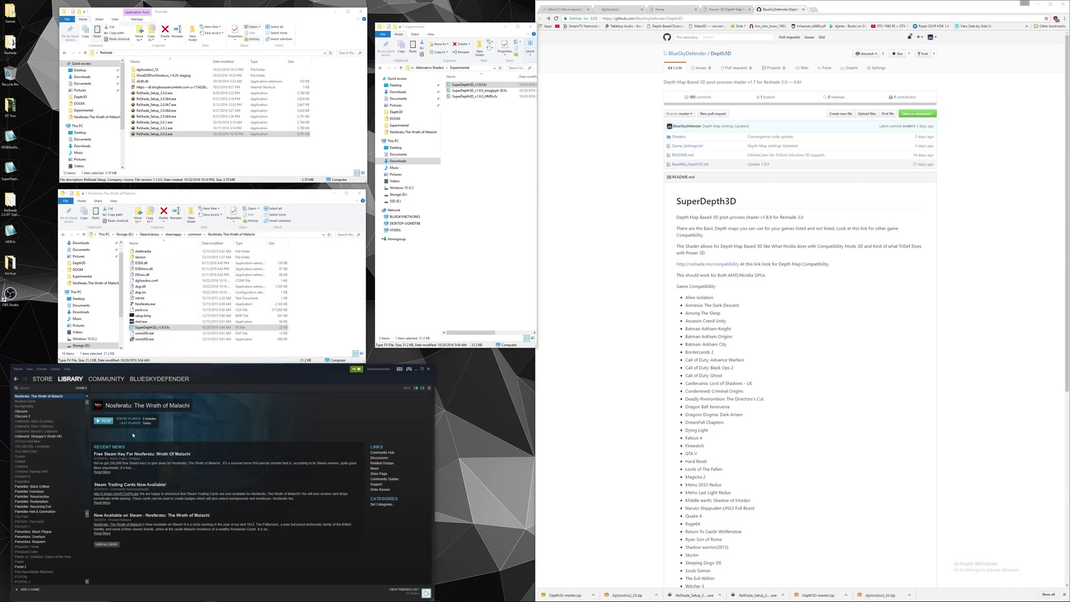
{"action": "left_click", "coordinate": [104, 421]}
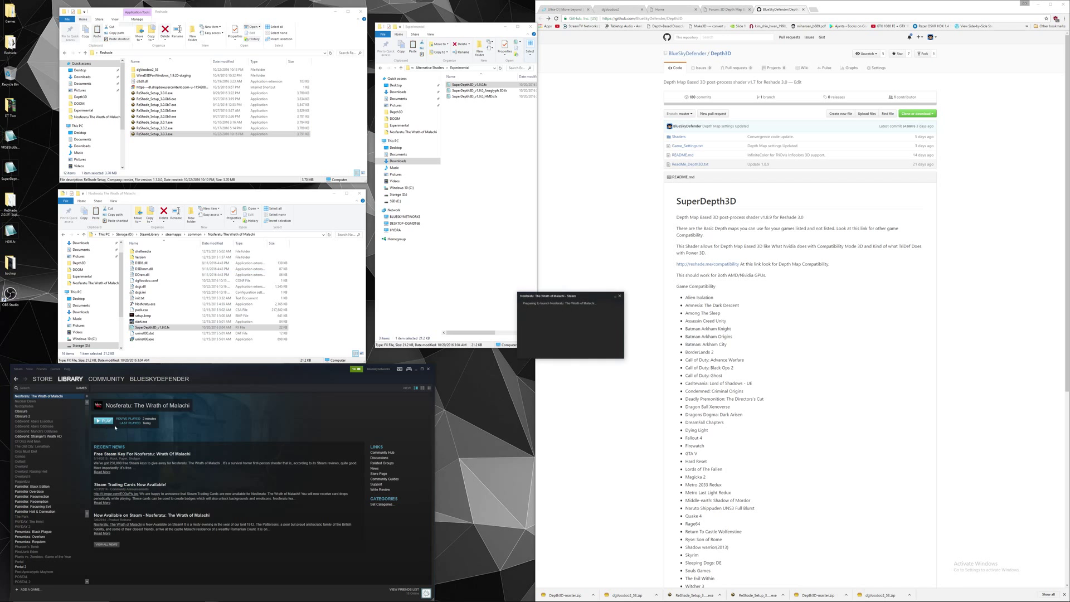